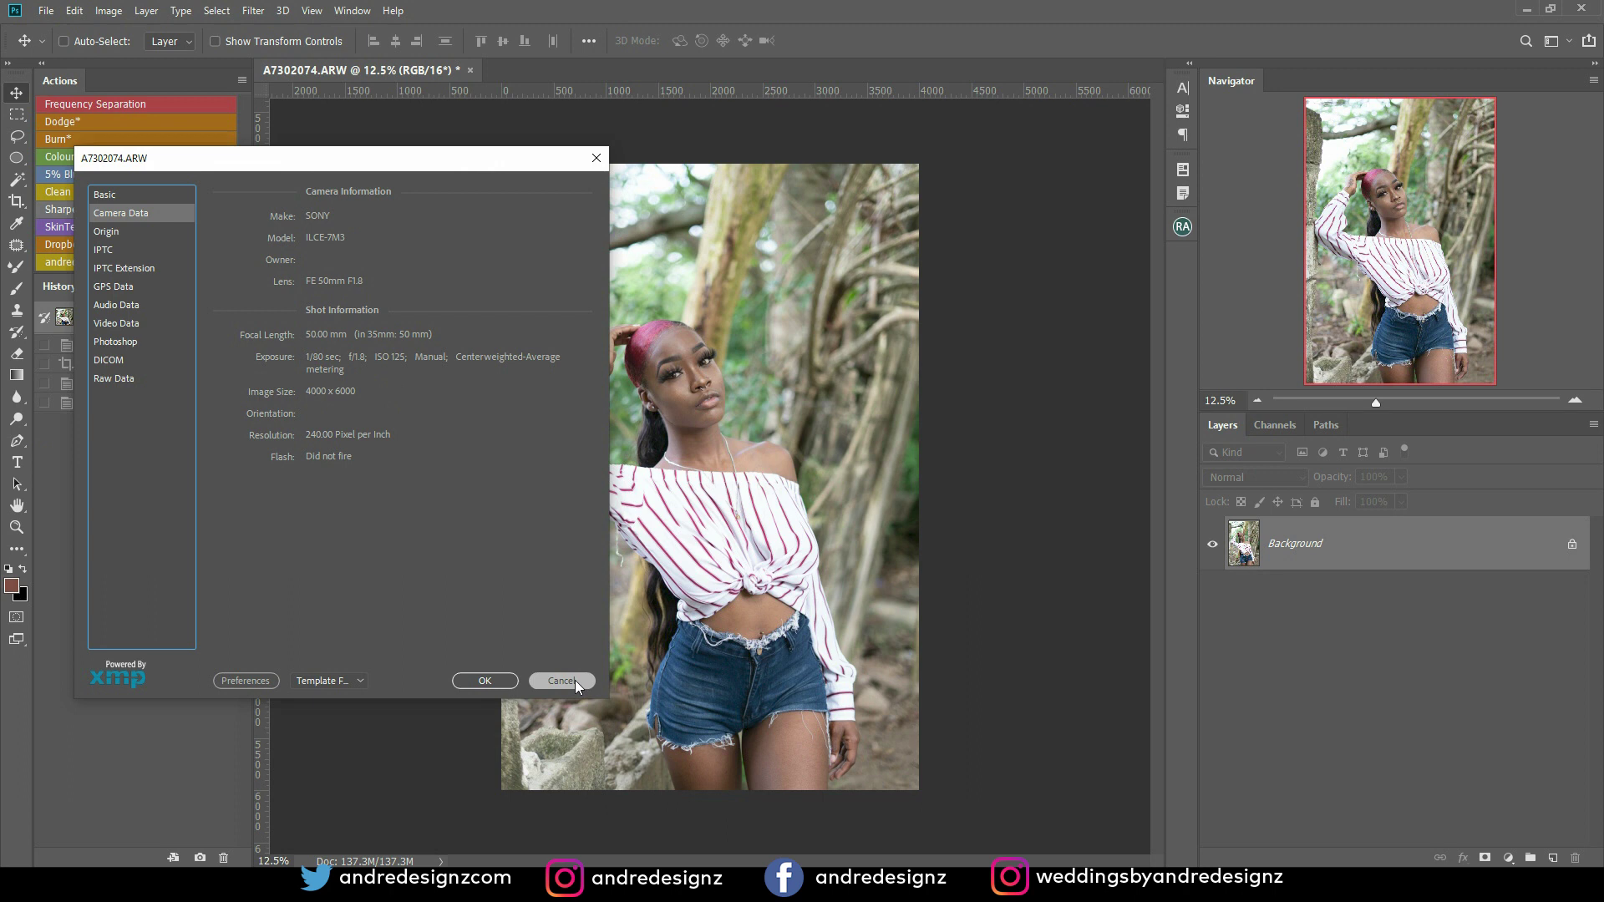
# Step: Crop the photo to the 4:5 (8:10) ratio, shifting the image so the area above her head is cut and the lower edge kept
pyautogui.click(562, 681)
pyautogui.press('c')
pyautogui.click(141, 41)
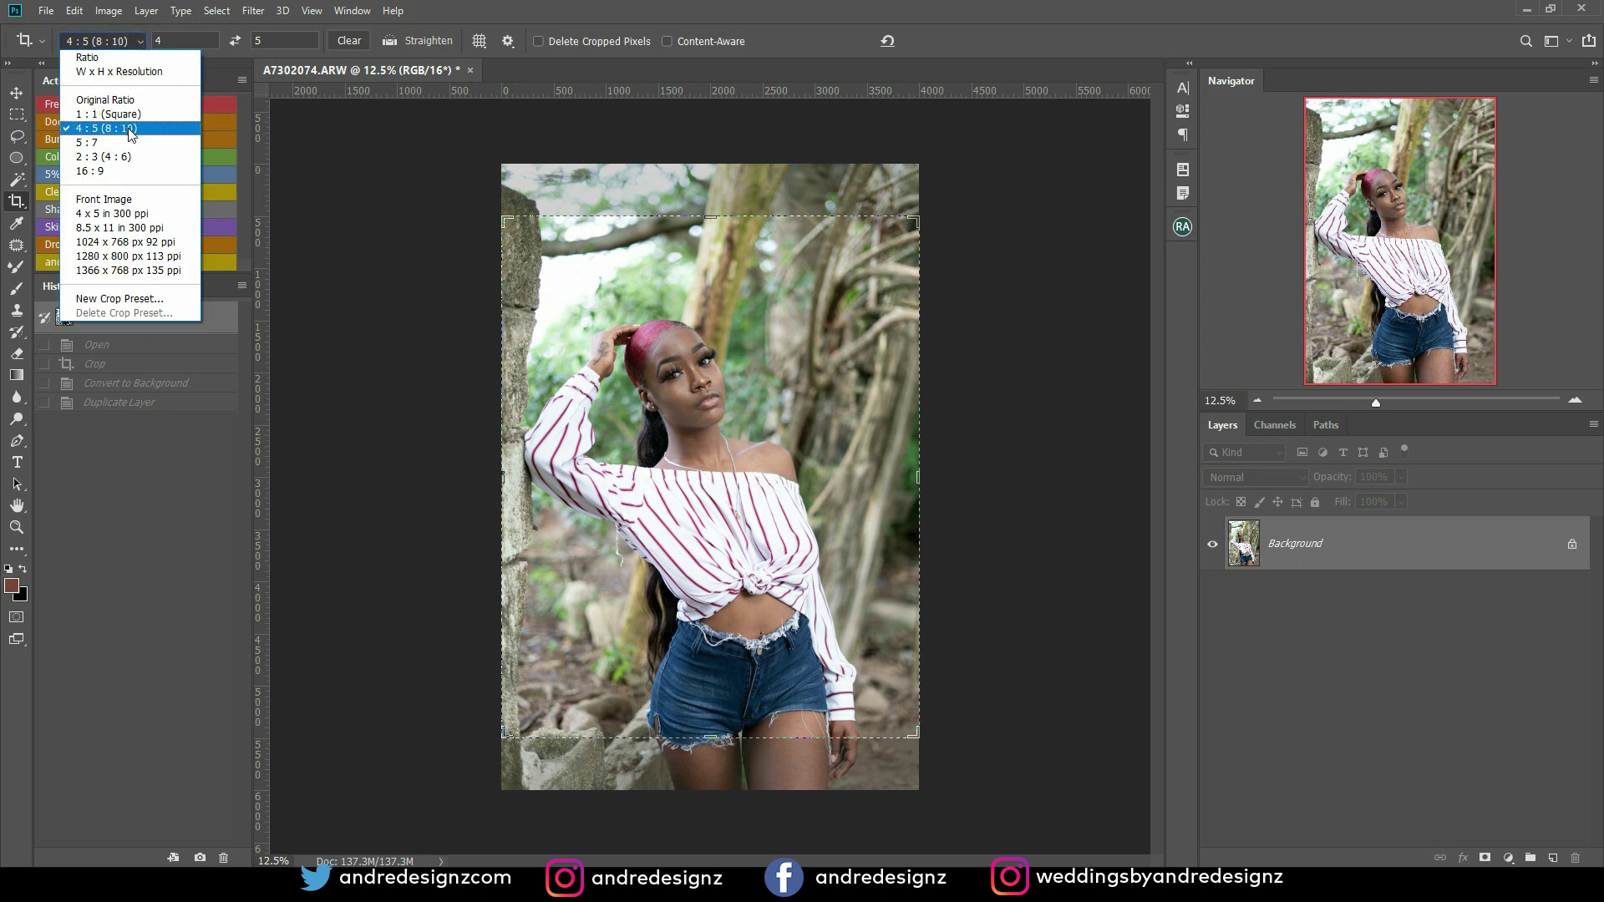
pyautogui.click(645, 124)
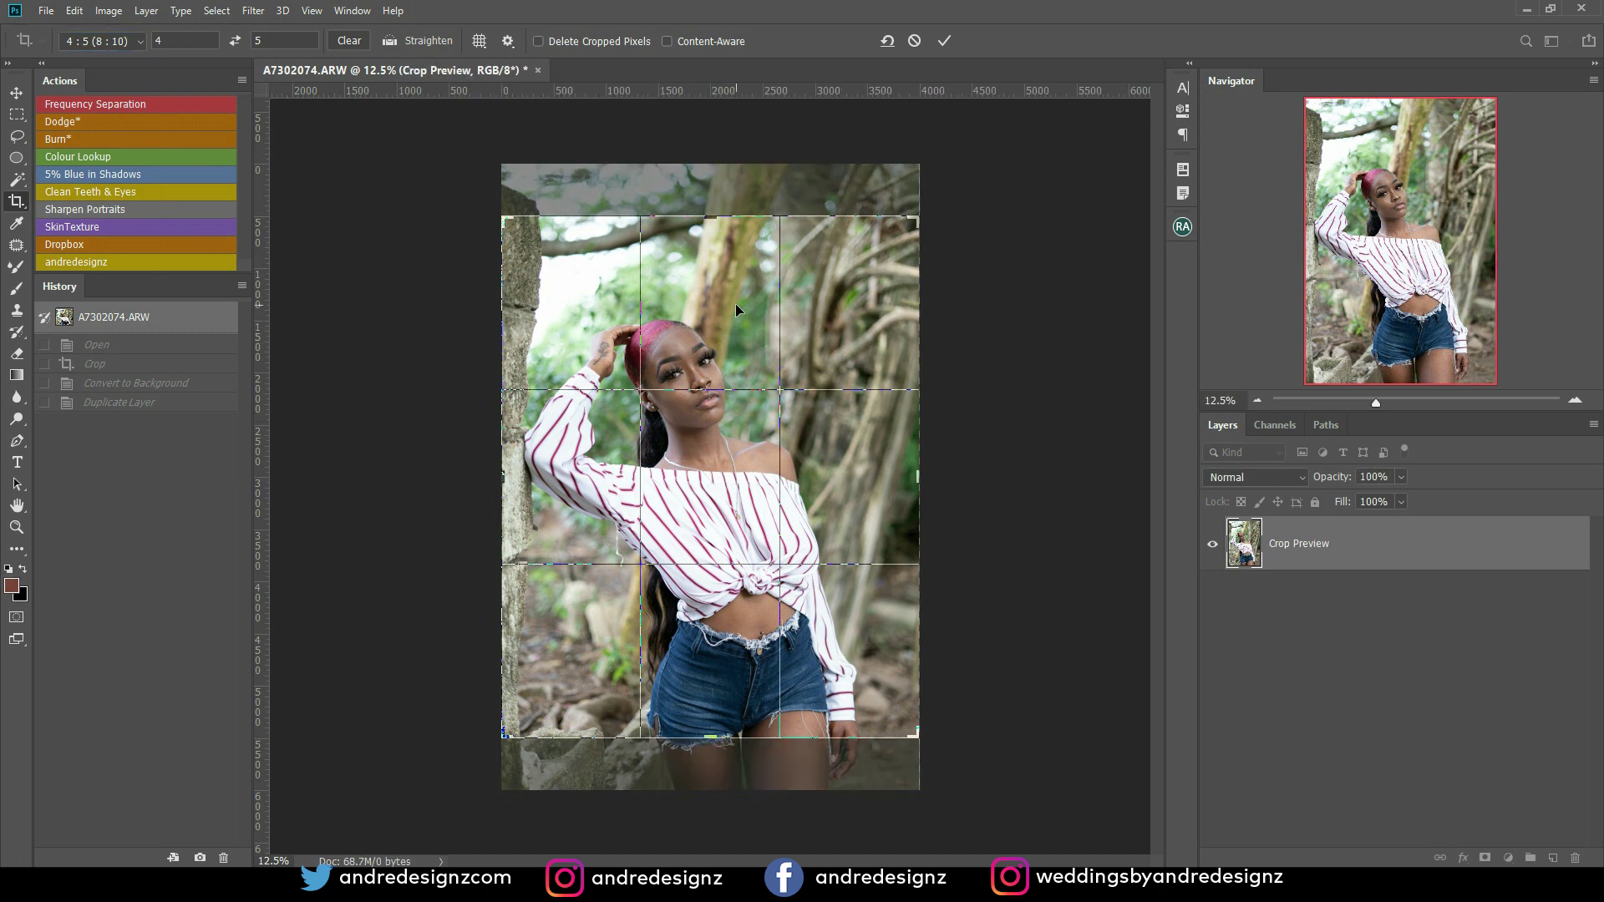
pyautogui.press('Up')
pyautogui.press('Up')
pyautogui.press('Up')
pyautogui.press('Up')
pyautogui.press('Up')
pyautogui.press('Up')
pyautogui.press('Up')
pyautogui.press('Up')
pyautogui.press('Up')
pyautogui.press('Up')
pyautogui.press('Up')
pyautogui.press('Up')
pyautogui.press('Up')
pyautogui.press('Up')
pyautogui.press('Up')
pyautogui.press('Up')
pyautogui.press('Up')
pyautogui.press('Up')
pyautogui.press('Up')
pyautogui.press('Up')
pyautogui.press('Up')
pyautogui.press('Up')
pyautogui.press('Up')
pyautogui.press('Up')
pyautogui.press('Up')
pyautogui.press('Up')
pyautogui.press('Up')
pyautogui.press('Up')
pyautogui.press('Up')
pyautogui.press('Up')
pyautogui.press('Up')
pyautogui.press('Up')
pyautogui.press('Up')
pyautogui.press('Up')
pyautogui.press('Up')
pyautogui.press('Up')
pyautogui.press('Up')
pyautogui.press('Up')
pyautogui.press('Up')
pyautogui.press('Up')
pyautogui.press('Up')
pyautogui.press('Up')
pyautogui.press('Up')
pyautogui.press('Up')
pyautogui.press('Up')
pyautogui.press('Up')
pyautogui.press('Up')
pyautogui.press('Up')
pyautogui.press('Up')
pyautogui.press('Up')
pyautogui.press('Up')
pyautogui.press('Up')
pyautogui.press('Up')
pyautogui.press('Up')
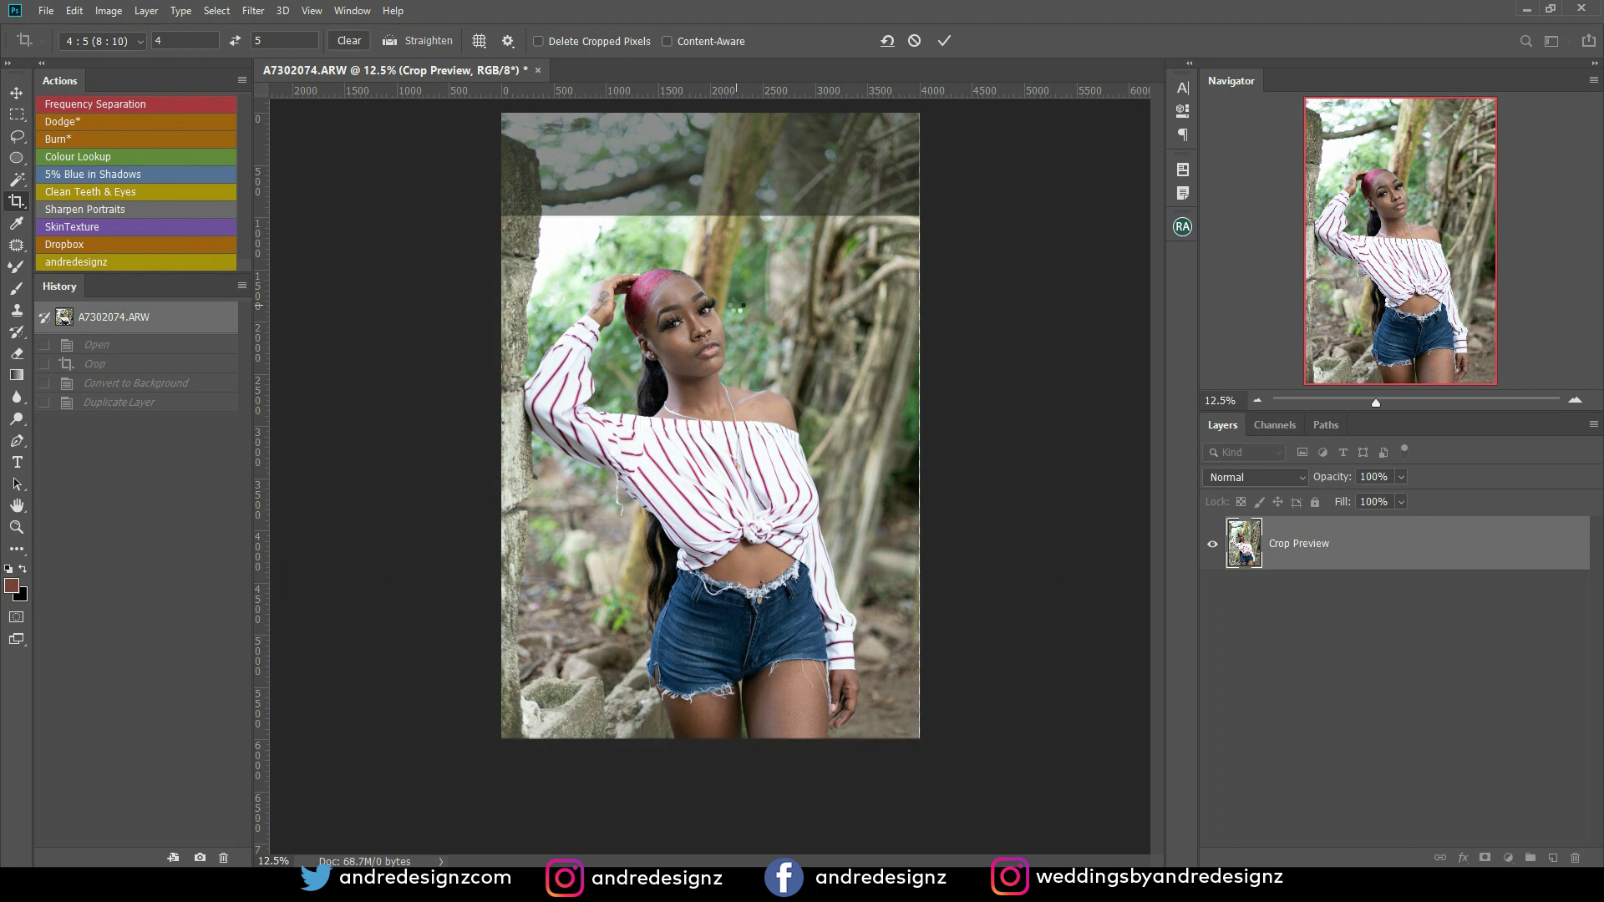
pyautogui.press('Return')
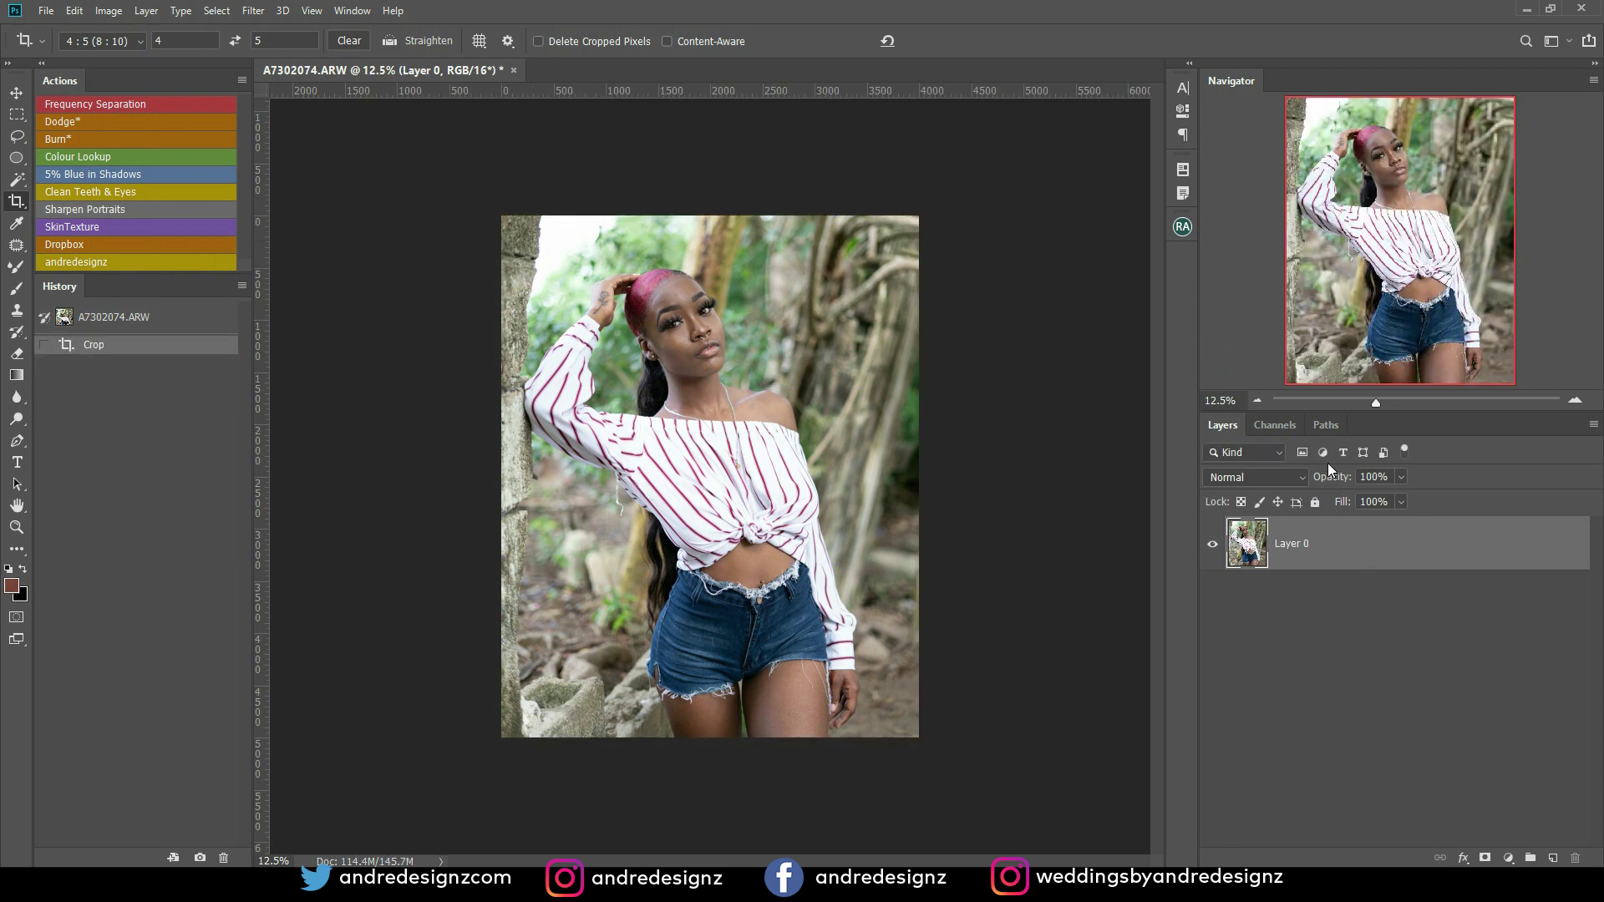
# Step: Convert the cropped layer to a background layer and duplicate it
pyautogui.hotkey('ctrl', 'shift', 'b')
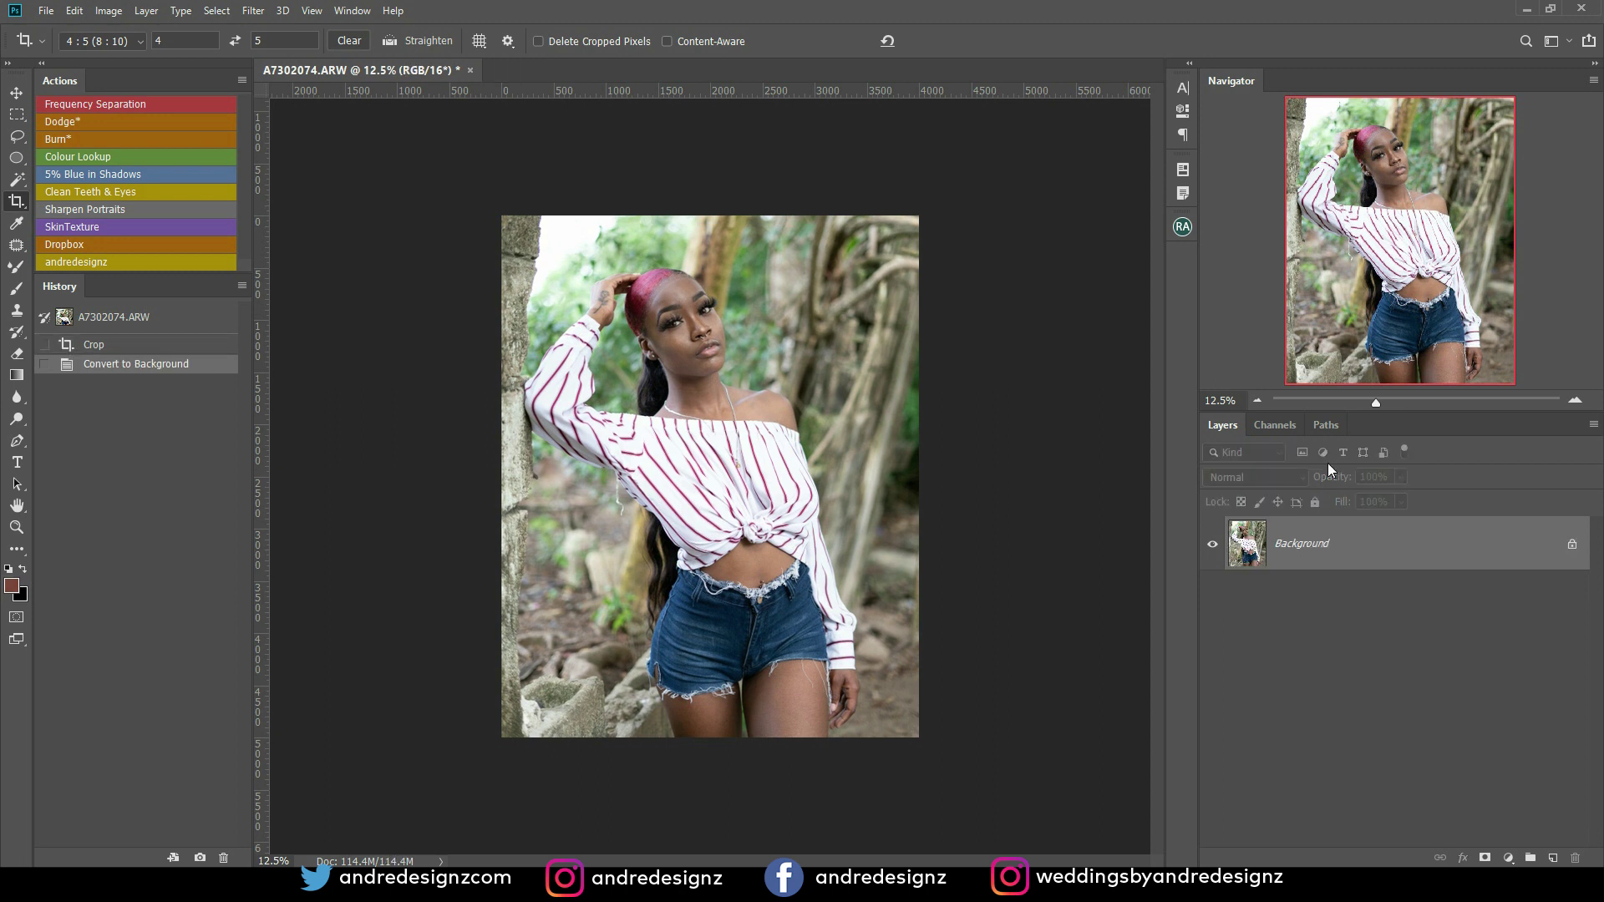
pyautogui.moveTo(1448, 551); pyautogui.dragTo(1552, 858)
# Step: Start the Camera Raw filter on the duplicated layer and apply automatic tone corrections
pyautogui.click(254, 12)
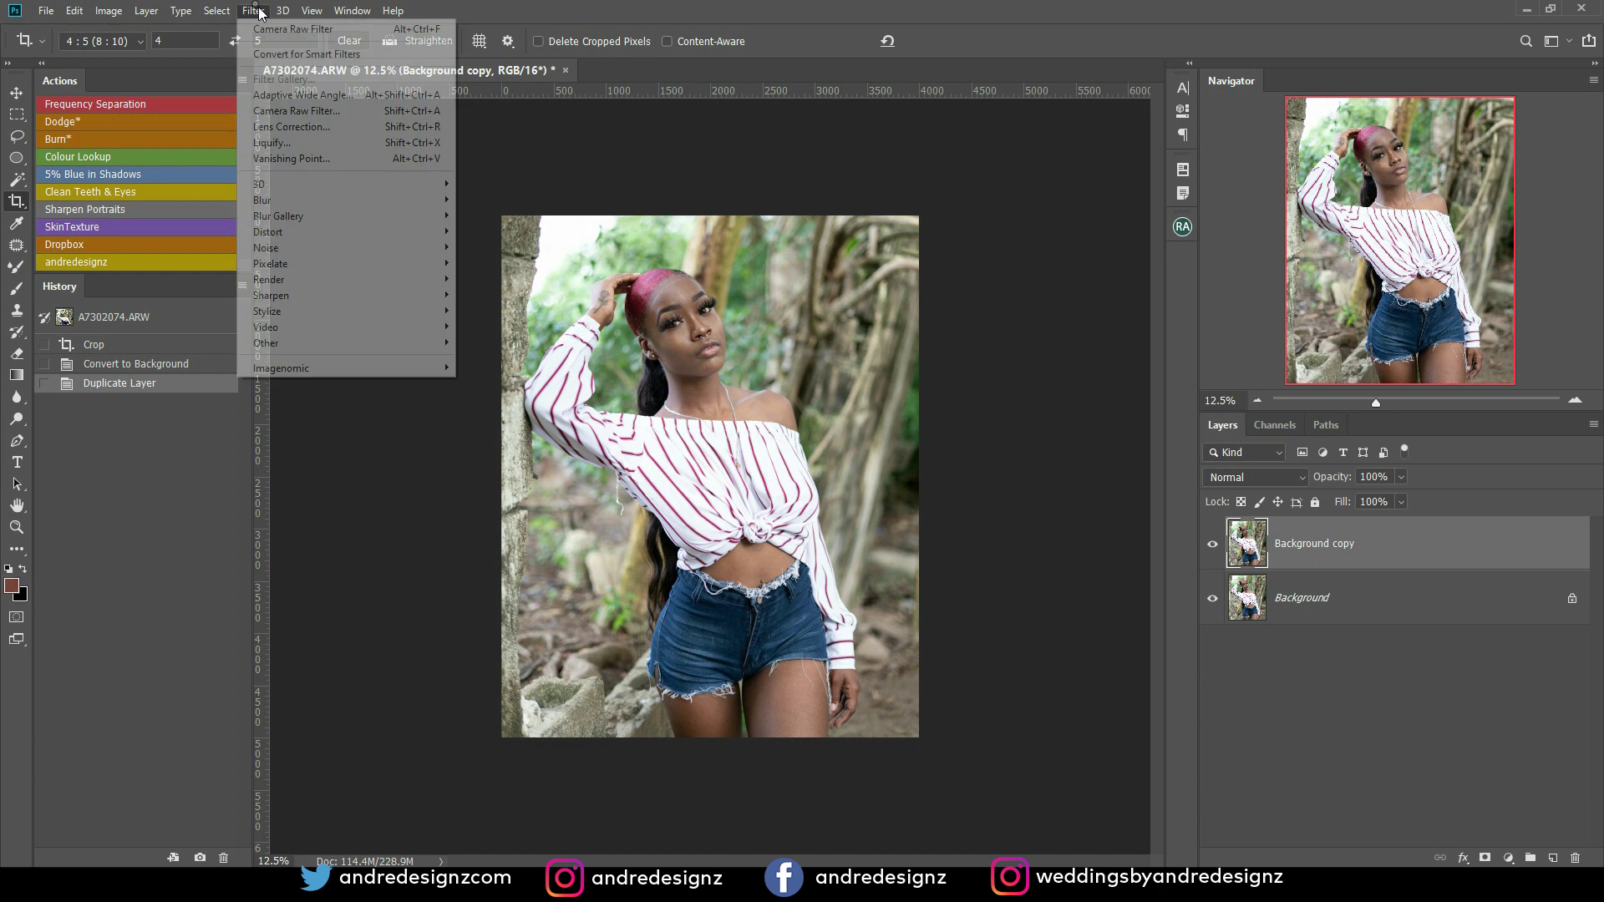
pyautogui.click(326, 110)
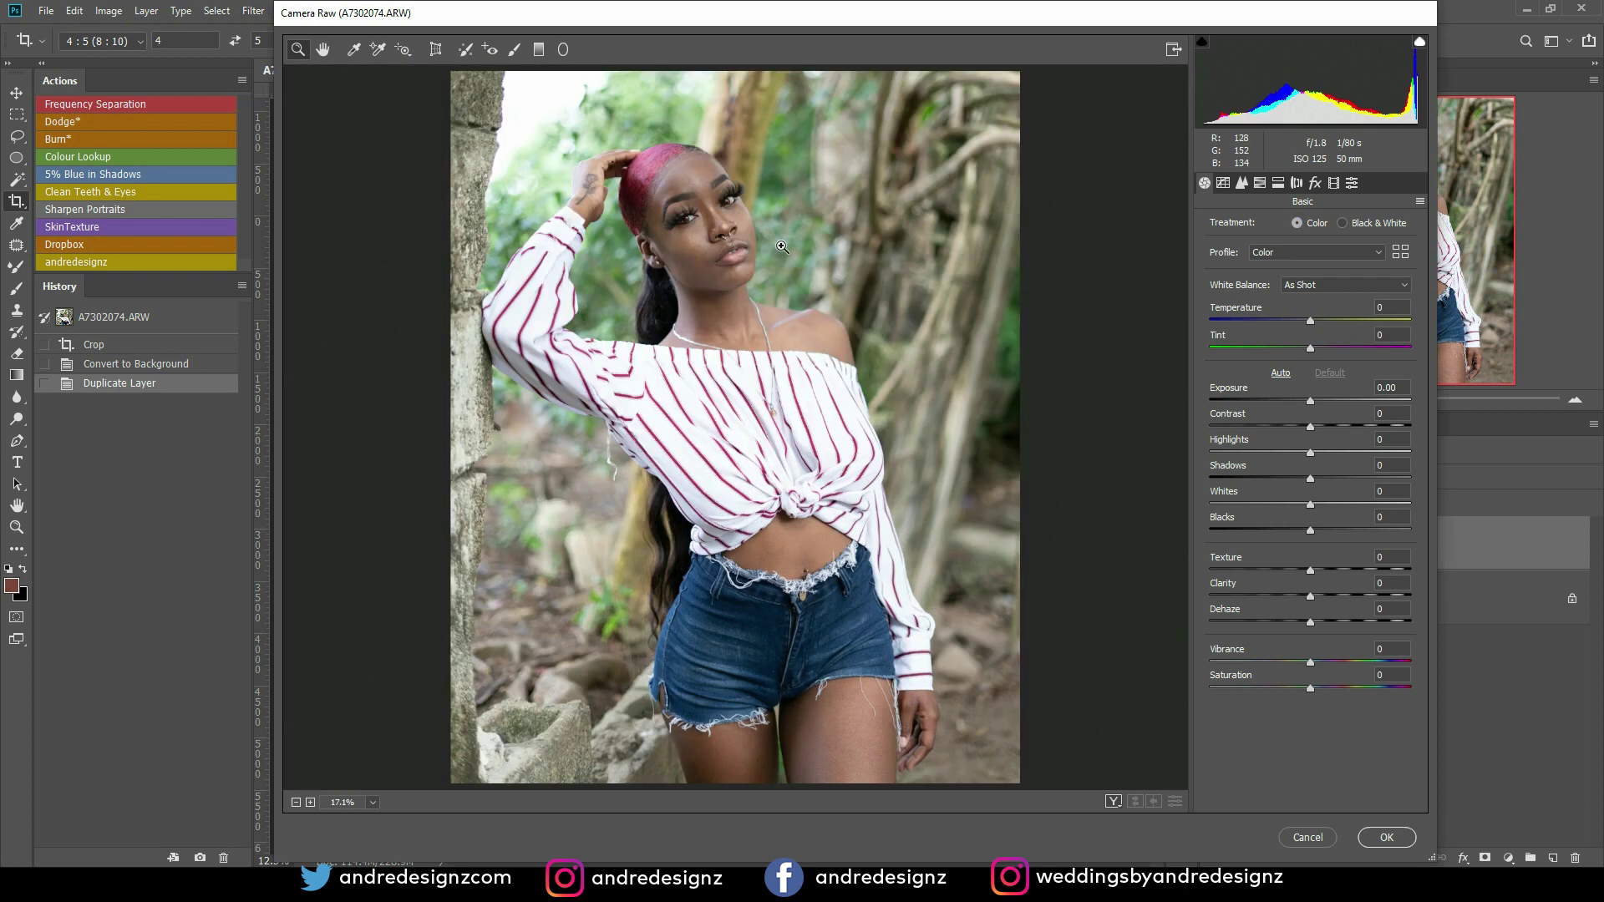
pyautogui.click(1282, 373)
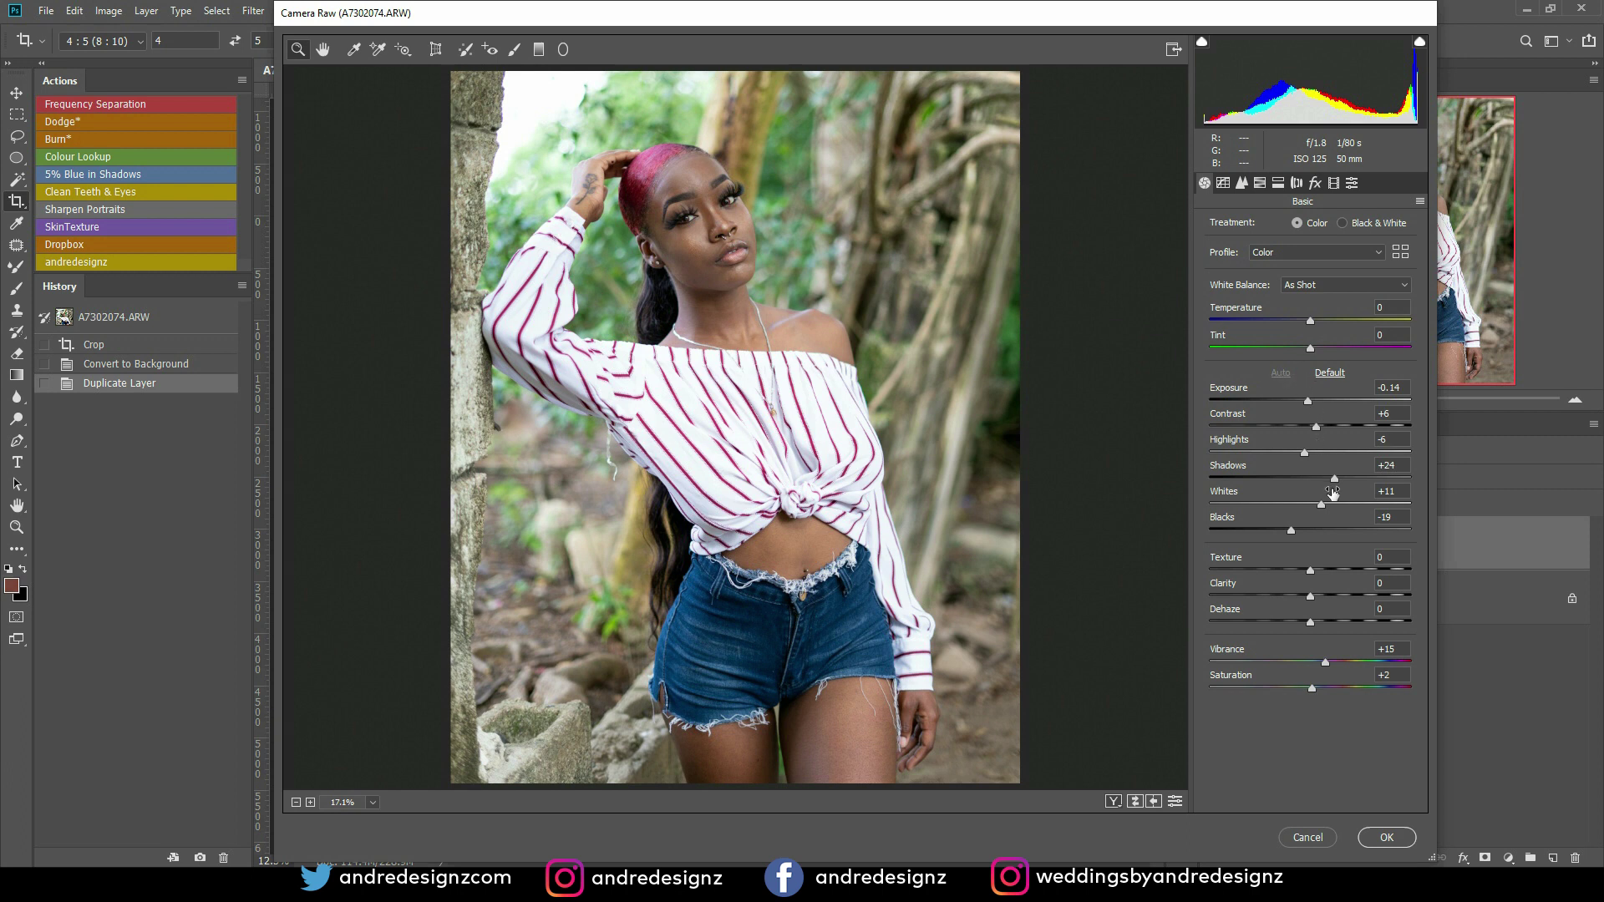
# Step: Set the HSL Oranges hue to -8 and the calibration Blue Primary hue to -35, with a side-by-side before and after view
pyautogui.click(1259, 184)
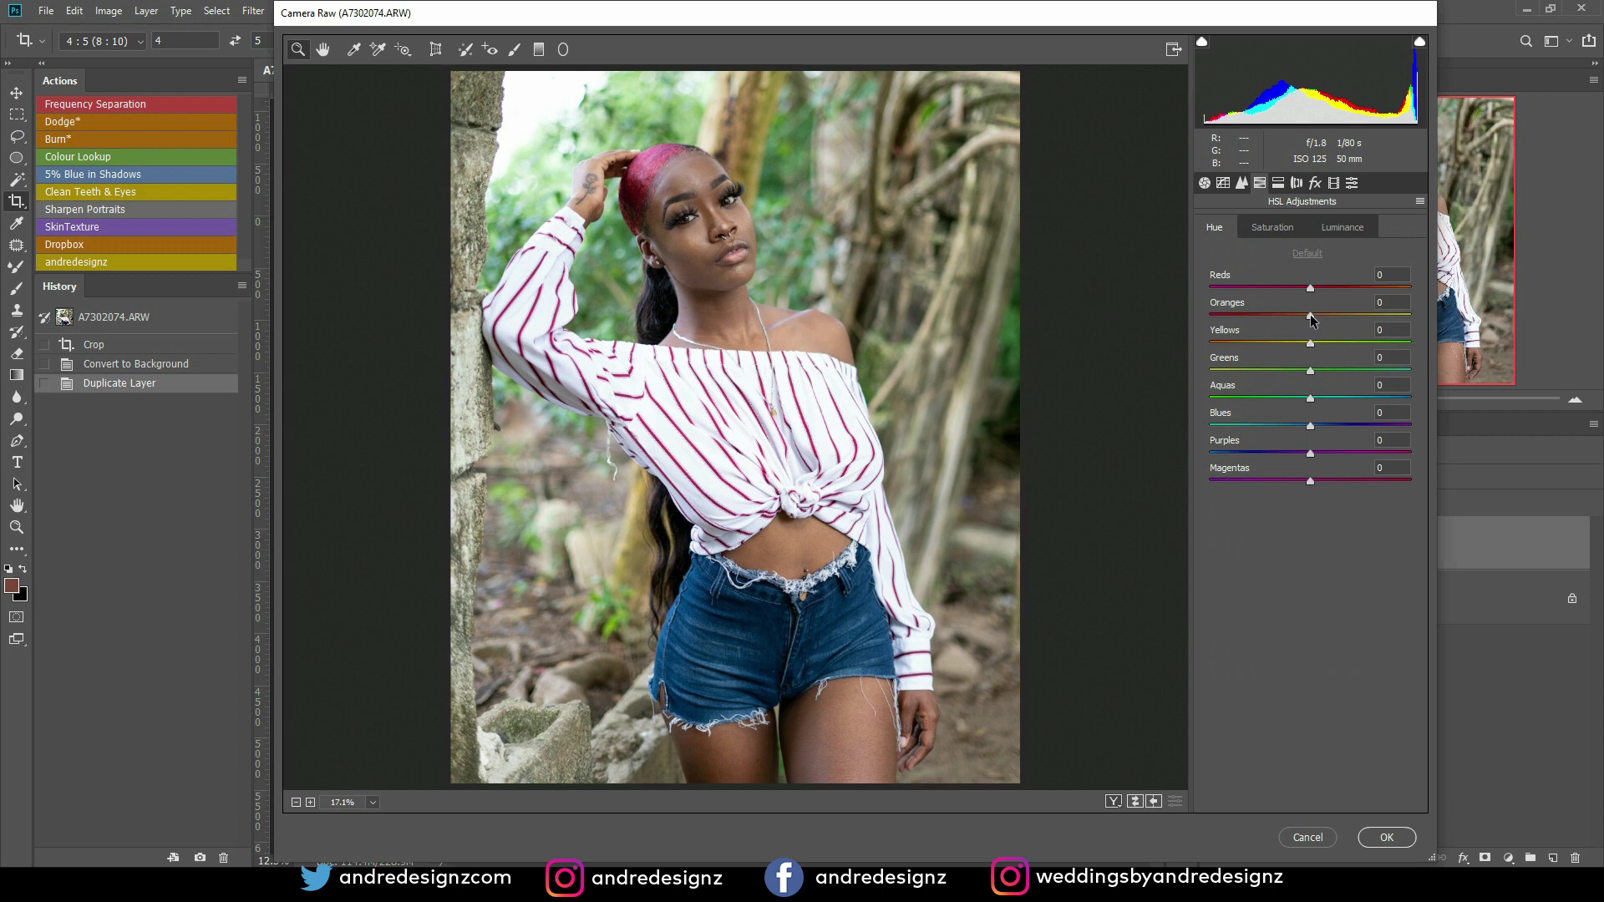
pyautogui.moveTo(1310, 315); pyautogui.dragTo(1302, 318)
pyautogui.click(1317, 185)
pyautogui.click(1333, 184)
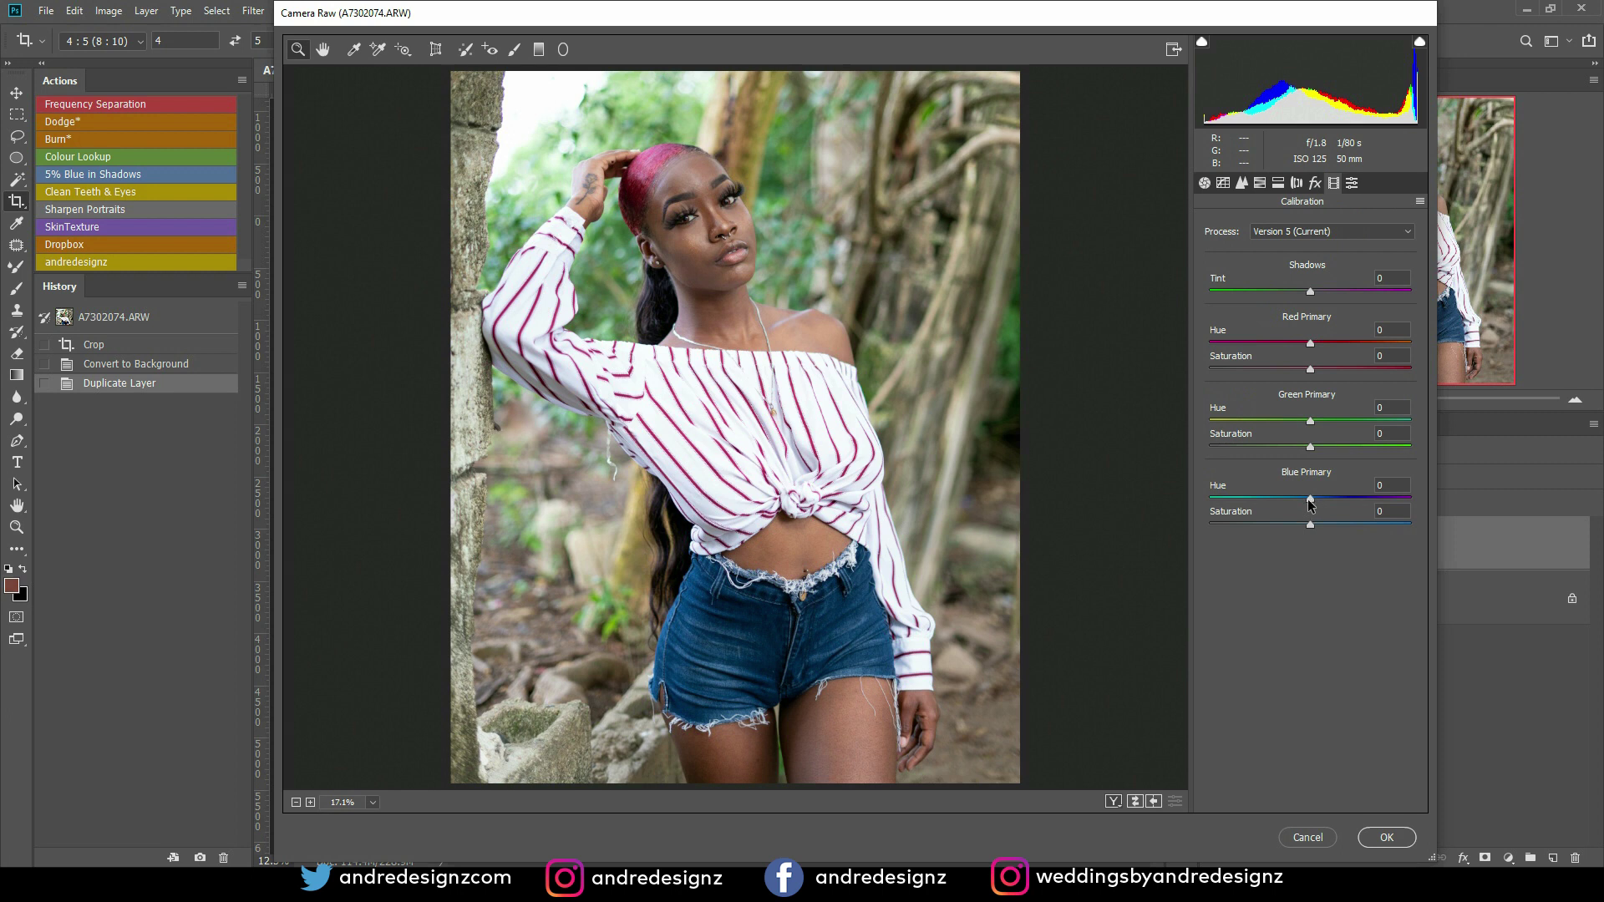
pyautogui.moveTo(1307, 498); pyautogui.dragTo(1291, 501)
pyautogui.click(1116, 803)
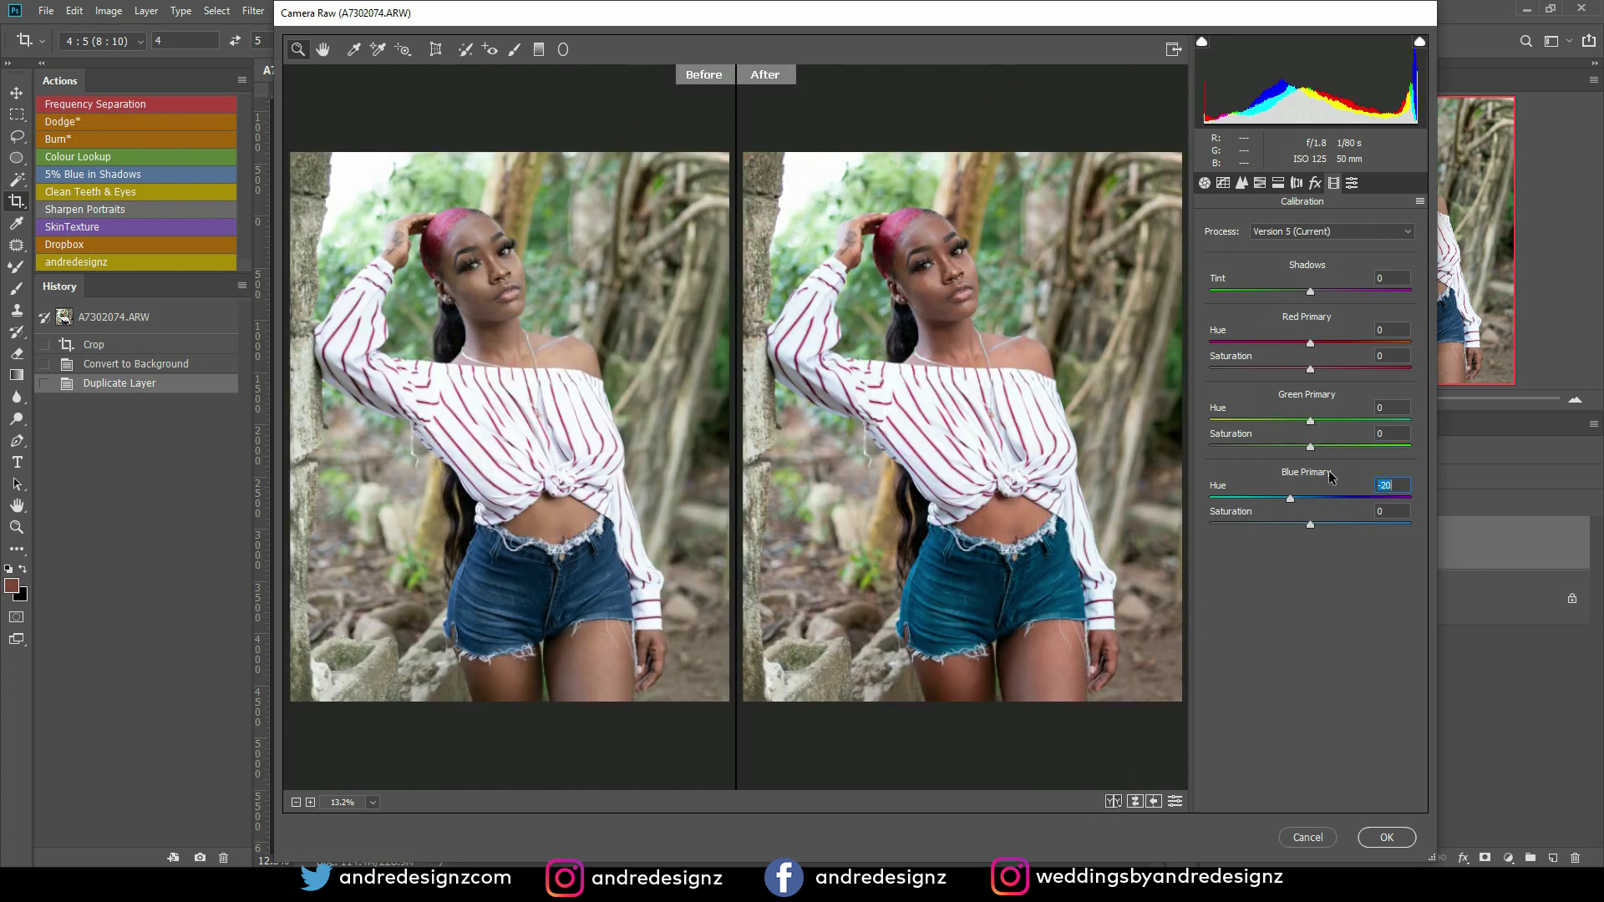
pyautogui.moveTo(1291, 502)
pyautogui.mouseDown()
pyautogui.moveTo(1255, 509)
pyautogui.moveTo(1277, 508)
pyautogui.mouseUp()
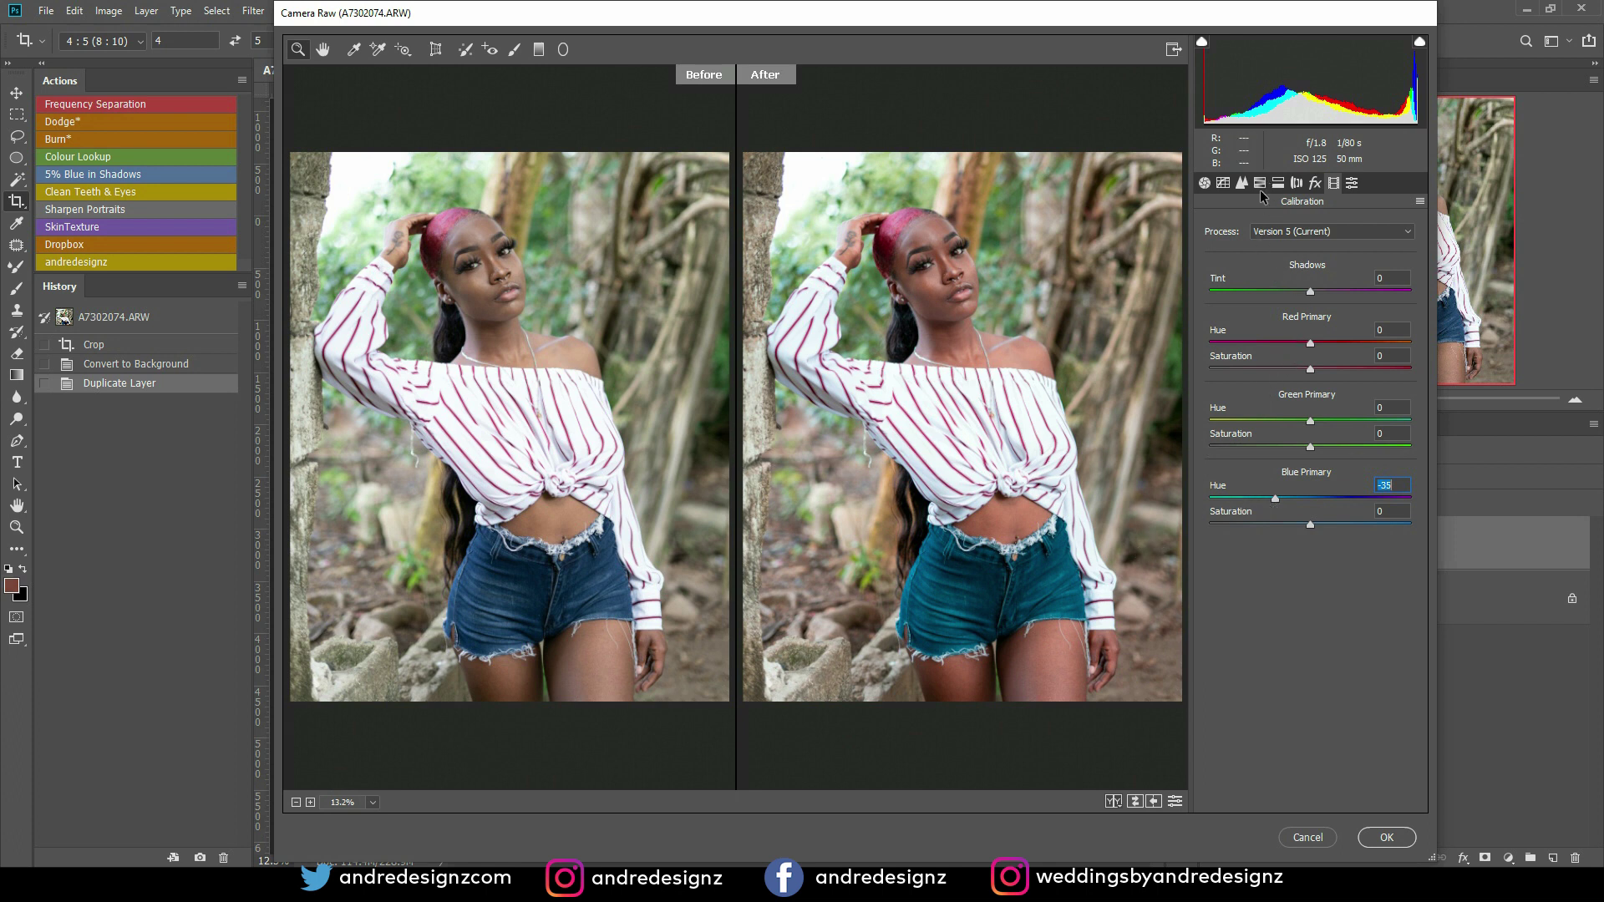
# Step: Set the basic adjustments Highlights to -25 and Dehaze to +5
pyautogui.click(1206, 185)
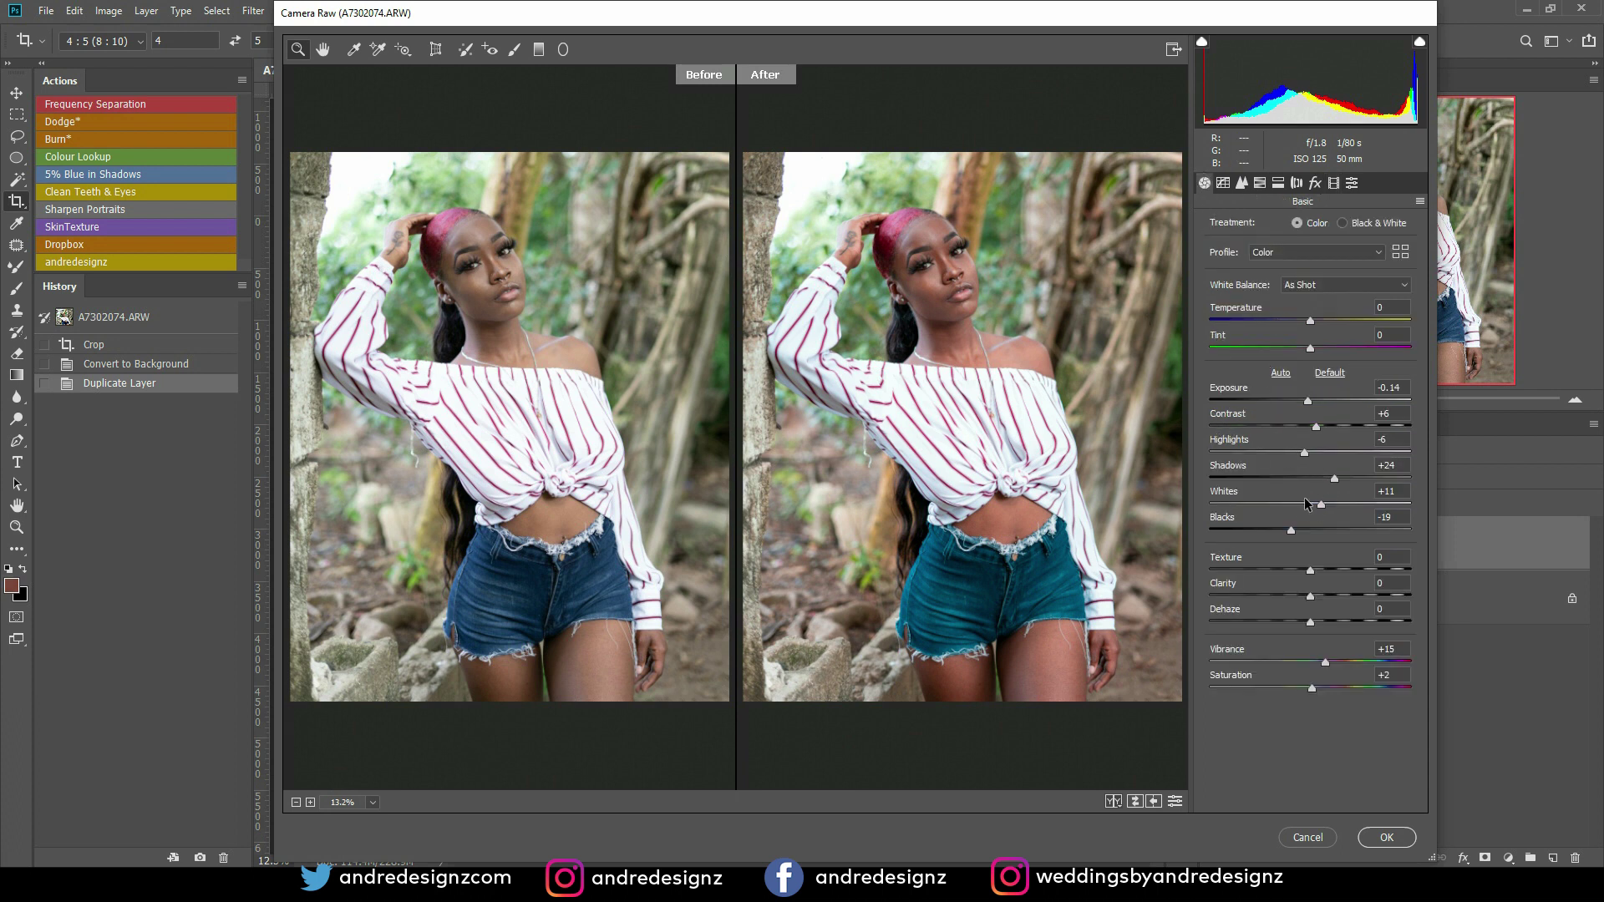
pyautogui.moveTo(1305, 452)
pyautogui.mouseDown()
pyautogui.moveTo(1271, 460)
pyautogui.moveTo(1285, 461)
pyautogui.mouseUp()
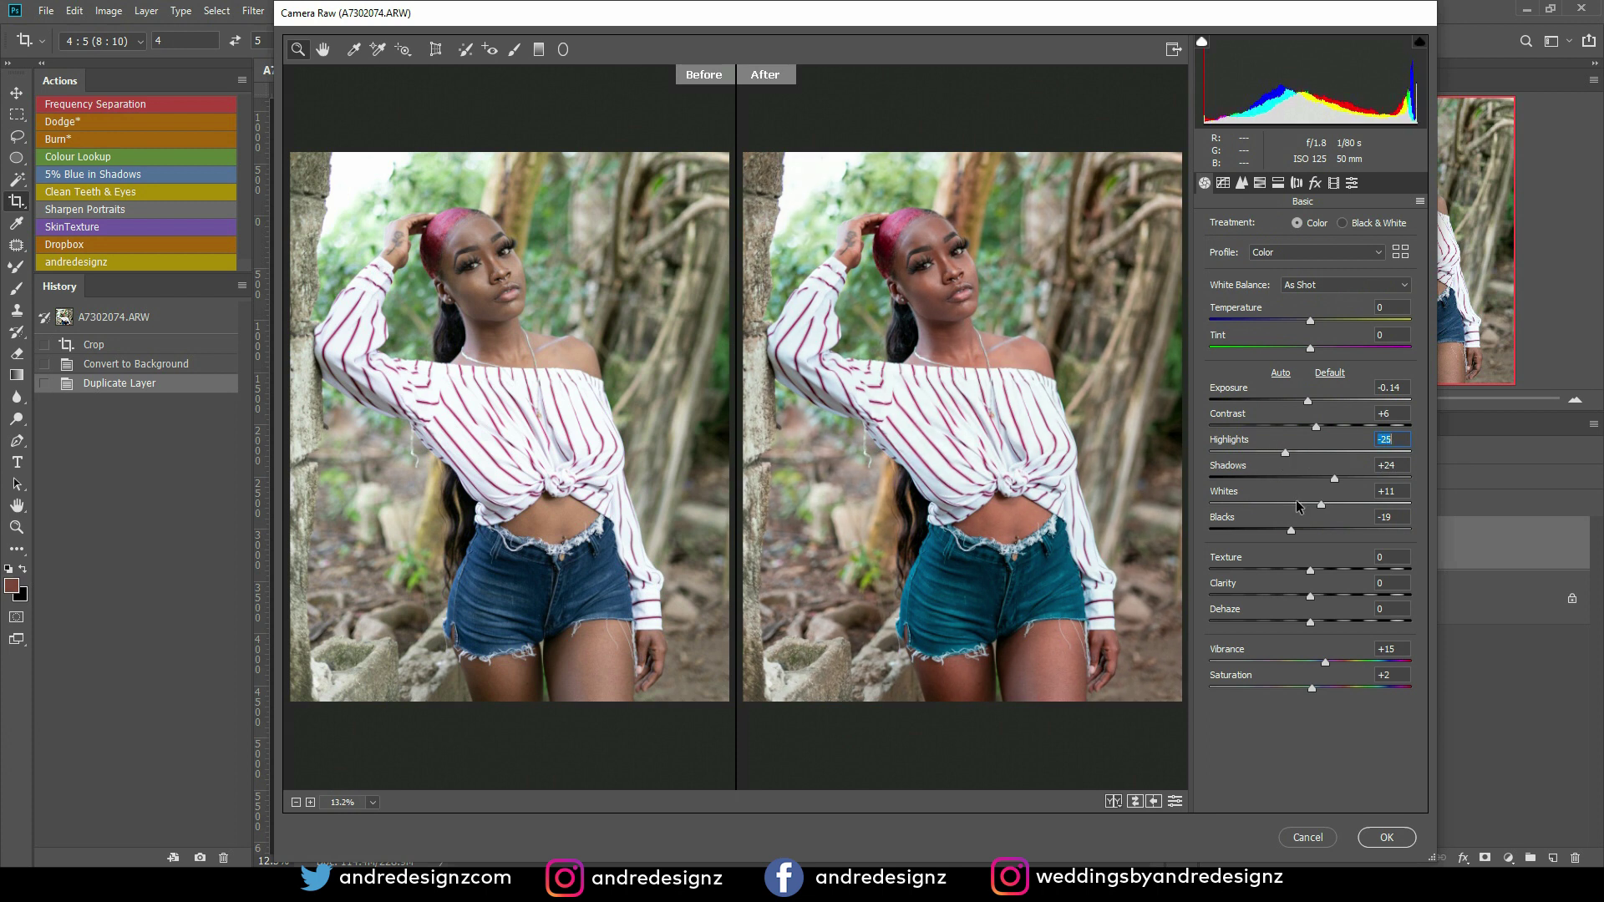
pyautogui.moveTo(1311, 620)
pyautogui.mouseDown()
pyautogui.moveTo(1315, 647)
pyautogui.moveTo(1316, 624)
pyautogui.mouseUp()
# Step: Split-tone the highlights with hue 30 and saturation 8
pyautogui.click(1279, 183)
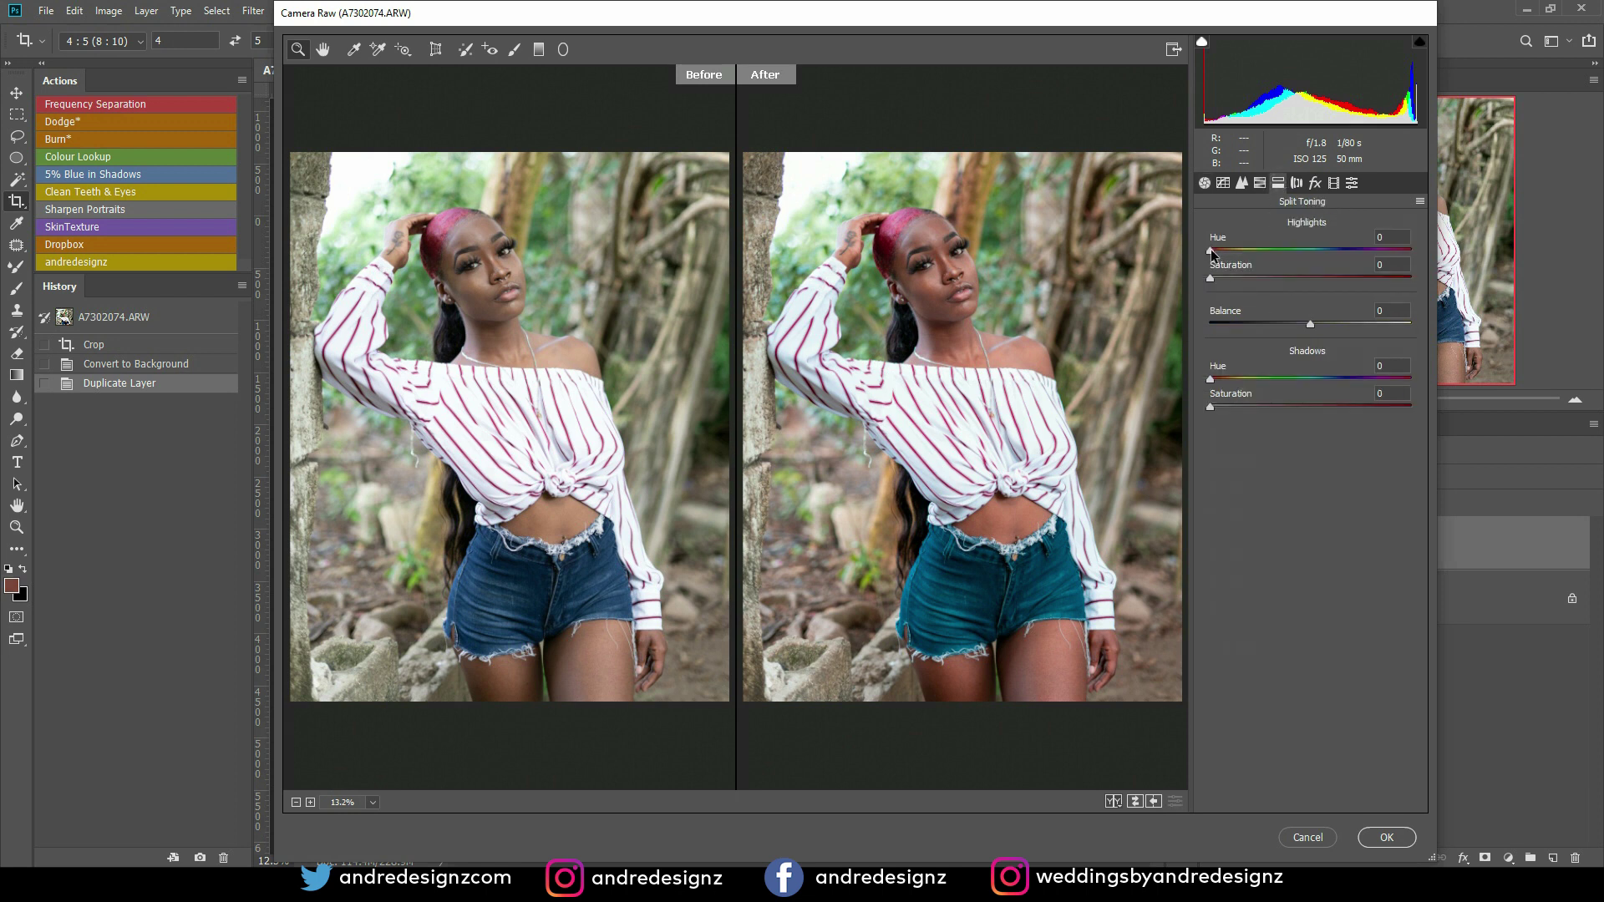
pyautogui.moveTo(1211, 251)
pyautogui.mouseDown()
pyautogui.moveTo(1227, 251)
pyautogui.moveTo(1227, 279)
pyautogui.mouseUp()
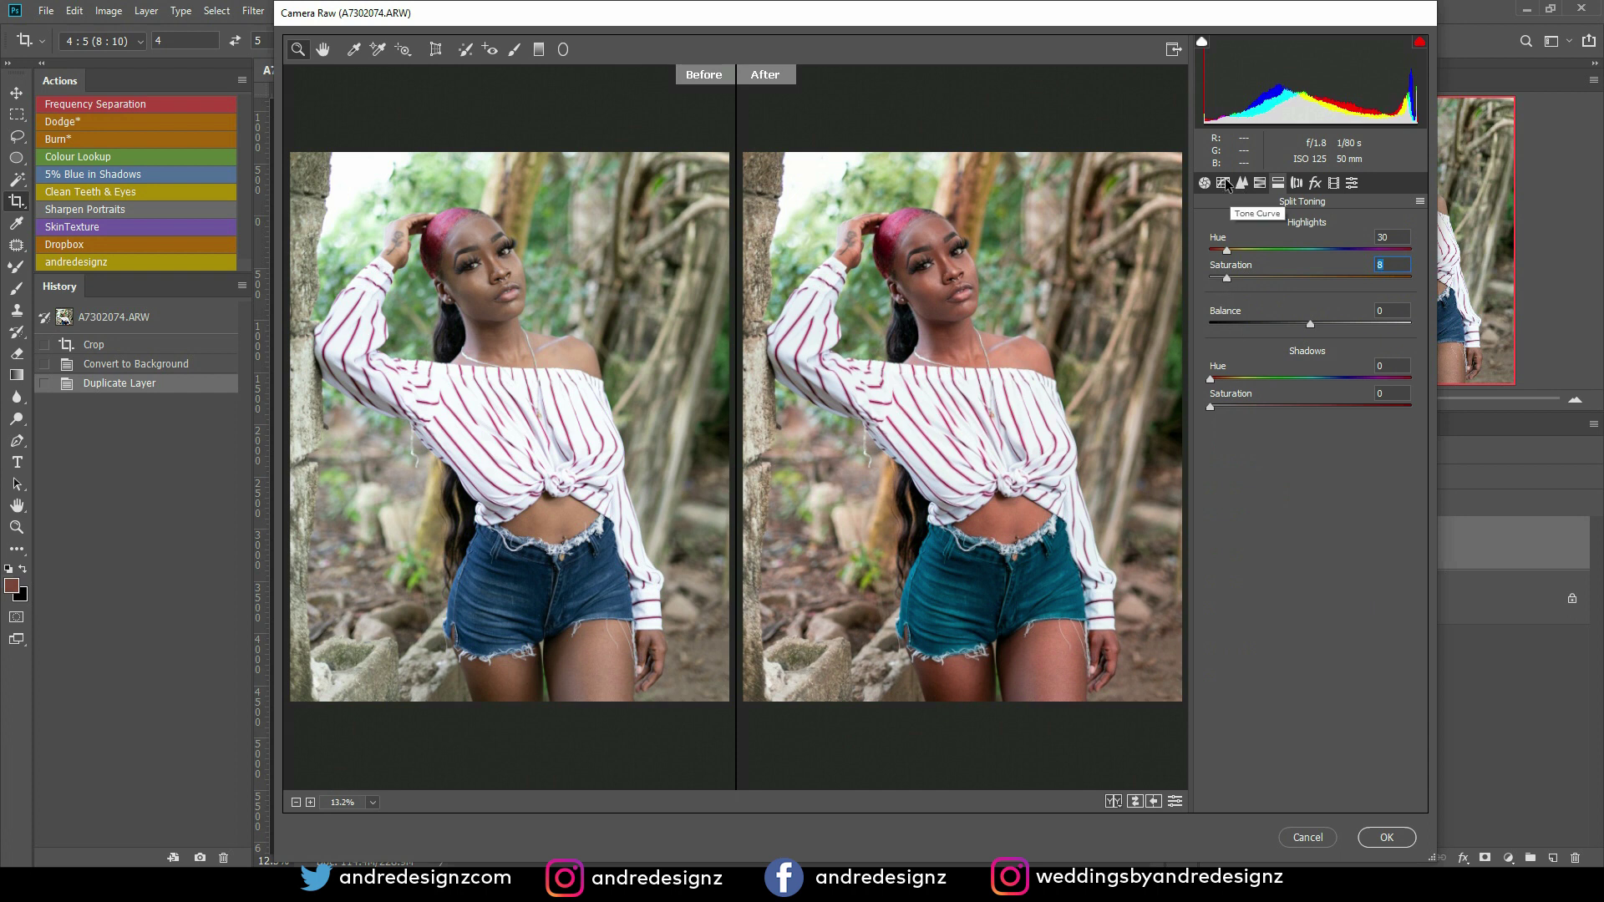
# Step: Set the HSL Greens hue to -50 and apply the Camera Raw adjustments to the layer
pyautogui.click(1260, 188)
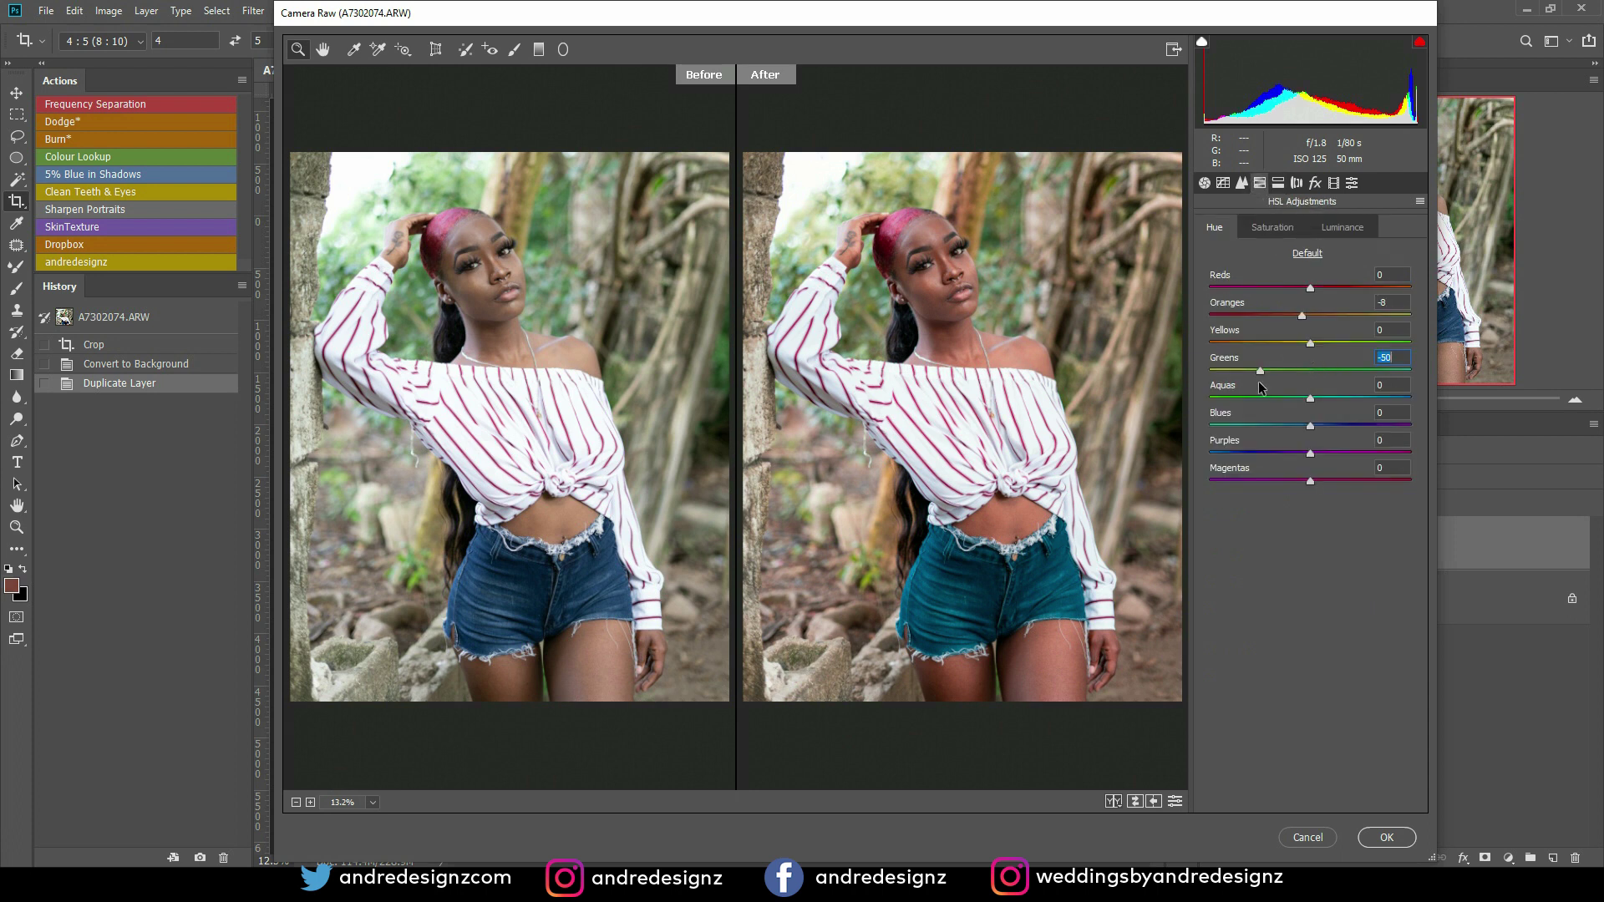
pyautogui.moveTo(1354, 384); pyautogui.dragTo(1248, 410)
pyautogui.click(1204, 182)
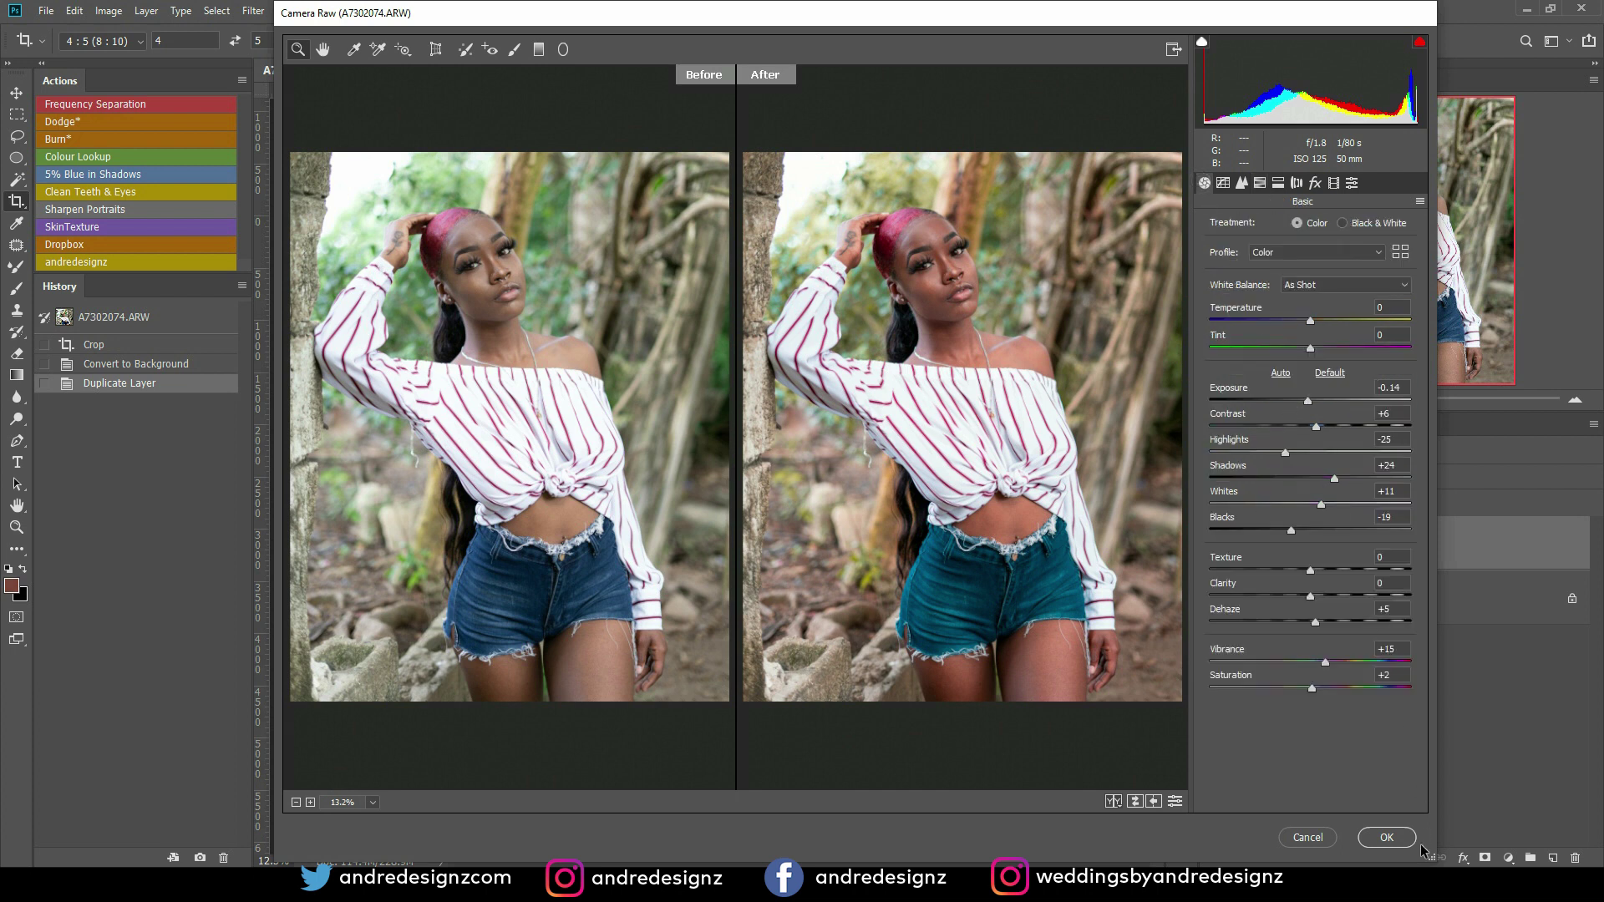
pyautogui.click(1395, 836)
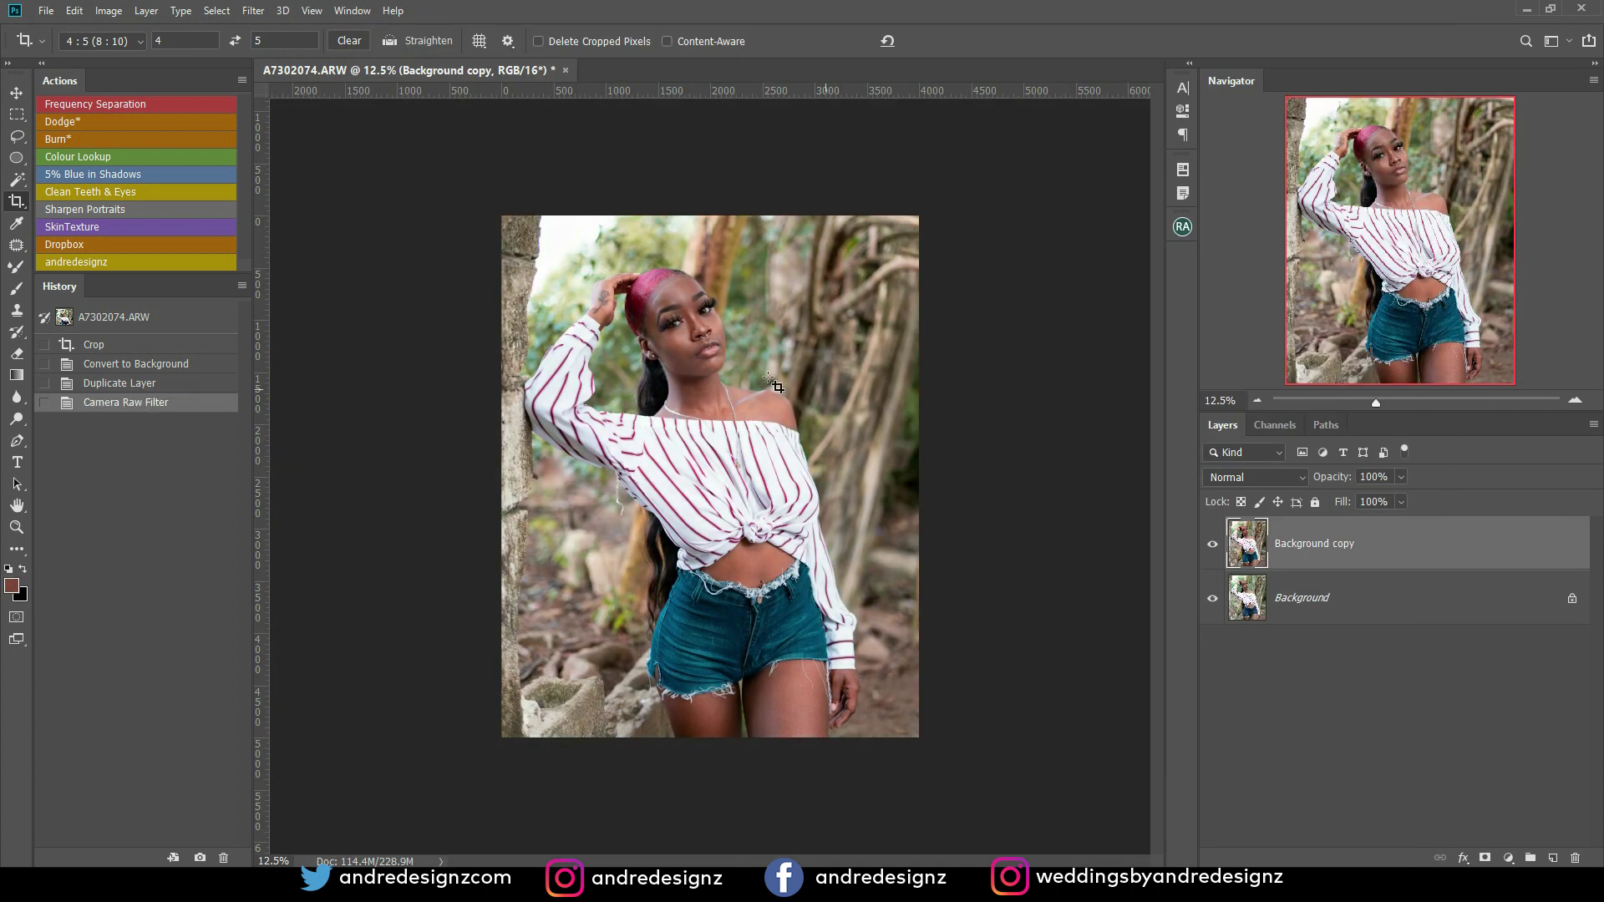
# Step: Run the Frequency Separation action with a Gaussian Blur radius of 6.4 pixels for the Low* layer
pyautogui.click(110, 106)
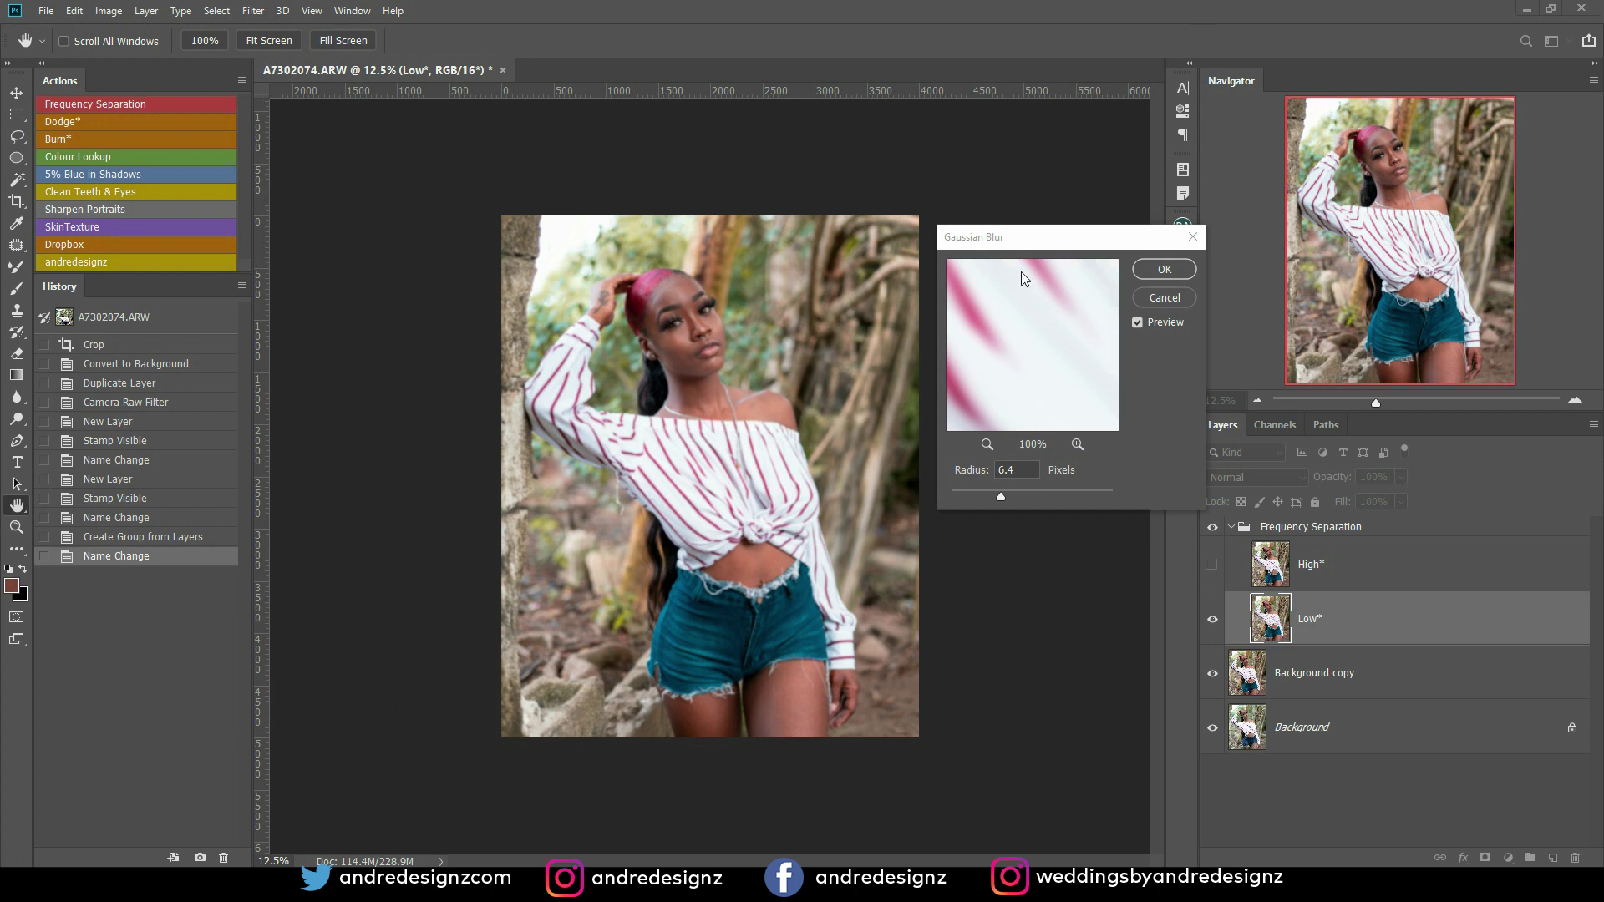
pyautogui.moveTo(1034, 241); pyautogui.dragTo(1036, 209)
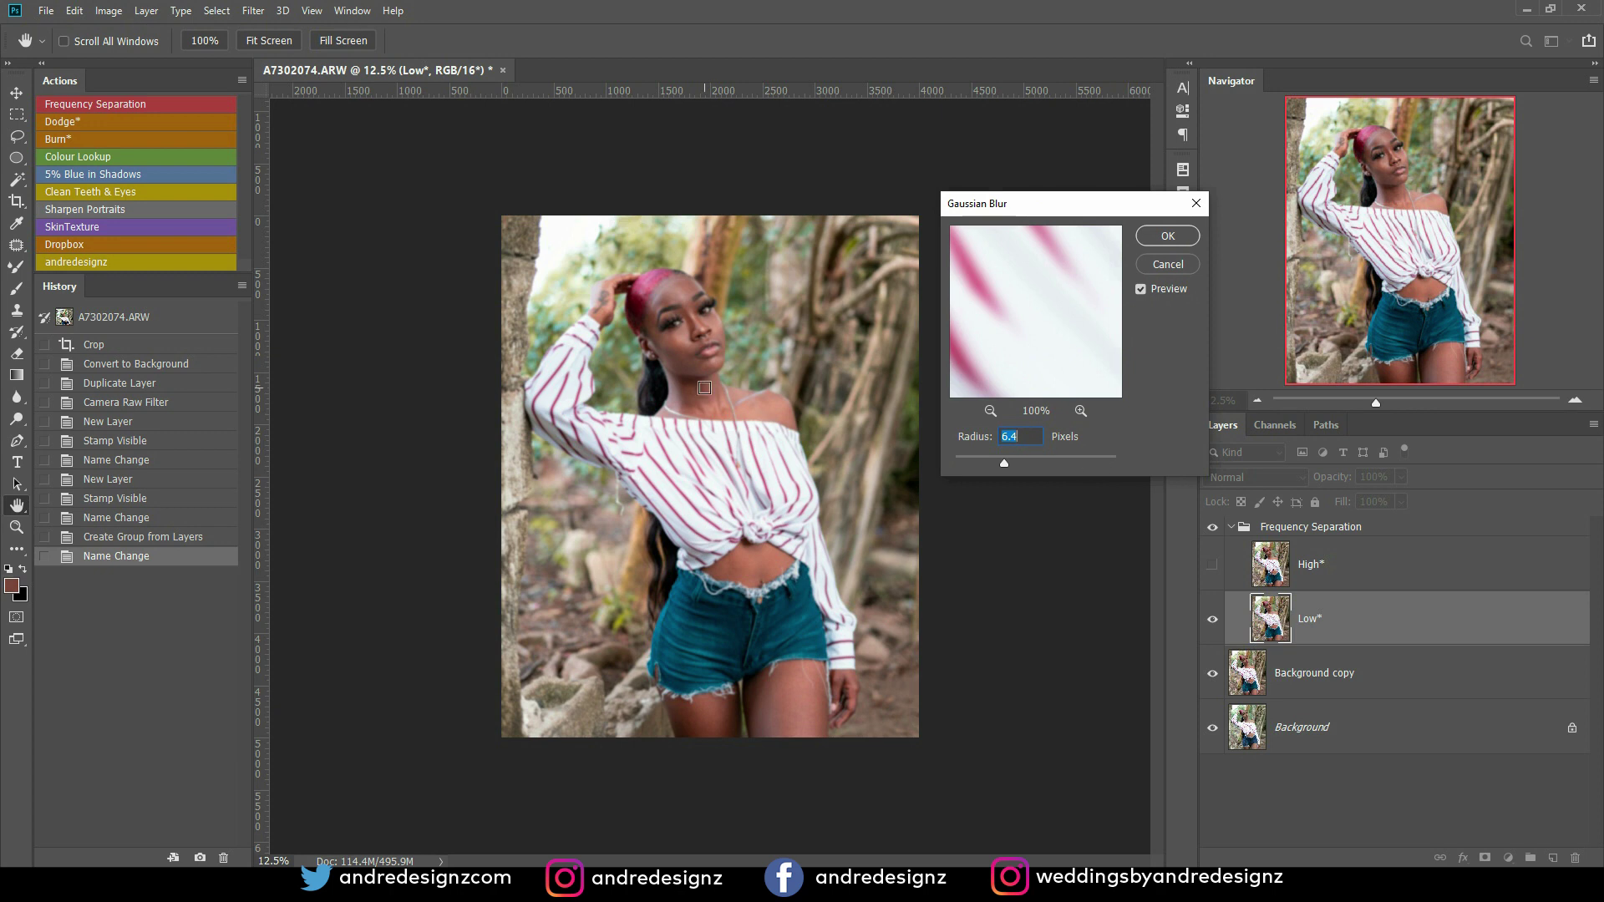
pyautogui.click(1160, 236)
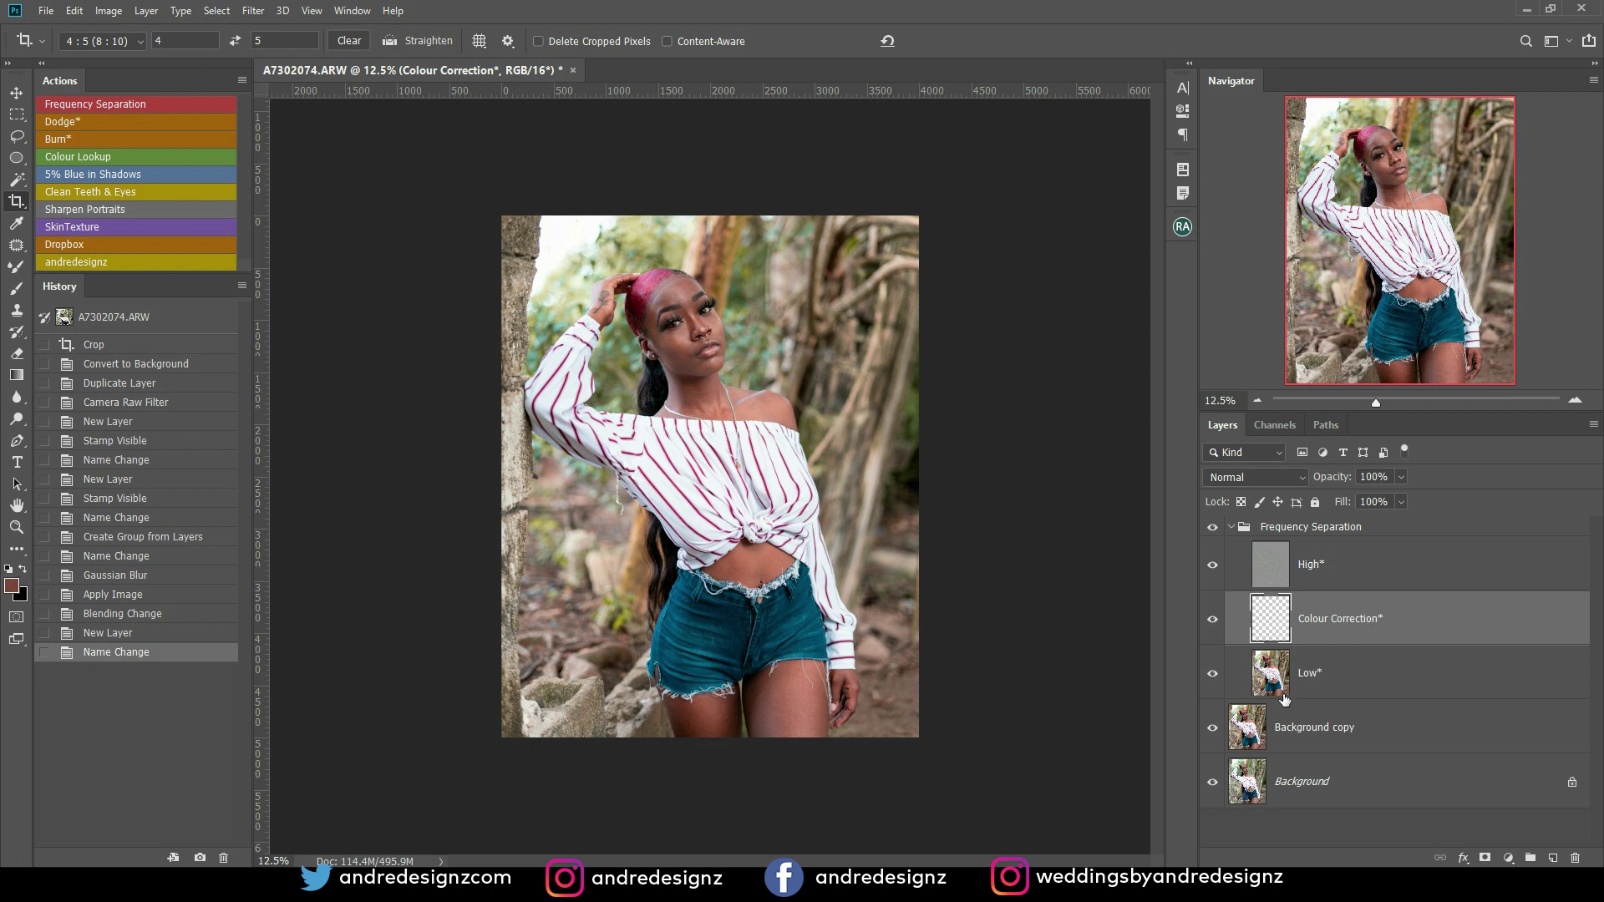
# Step: On the Low* layer, smooth the skin tones of the forehead and cheeks with a reduced Mixer Brush
pyautogui.click(1319, 679)
pyautogui.scroll(5, 685, 355)
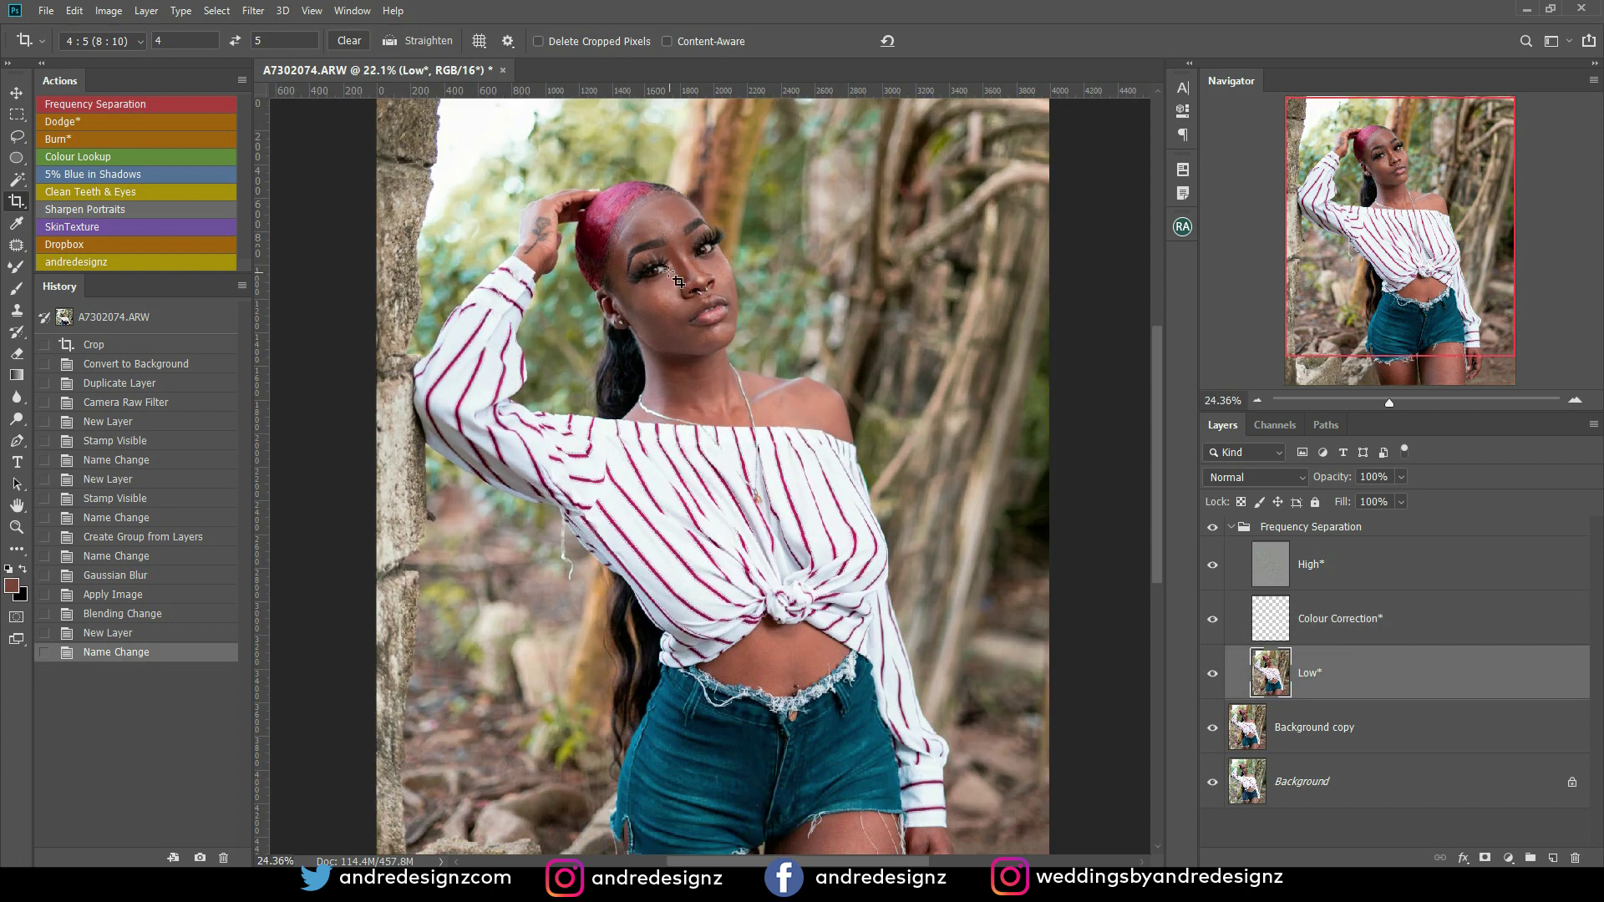
pyautogui.scroll(2, 664, 266)
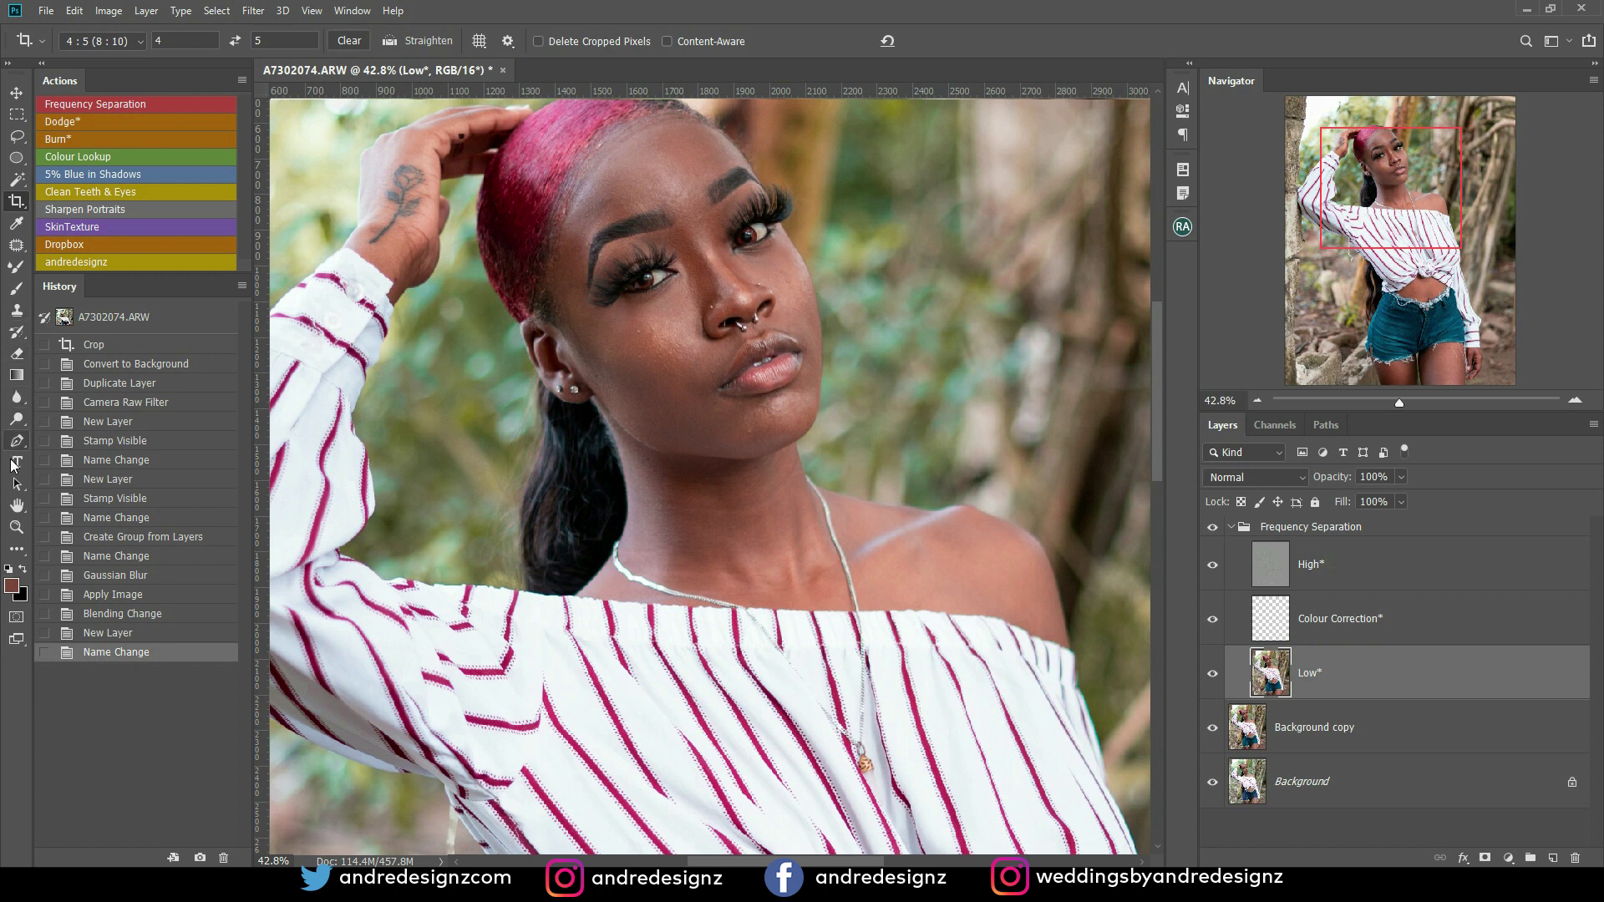
pyautogui.press('b')
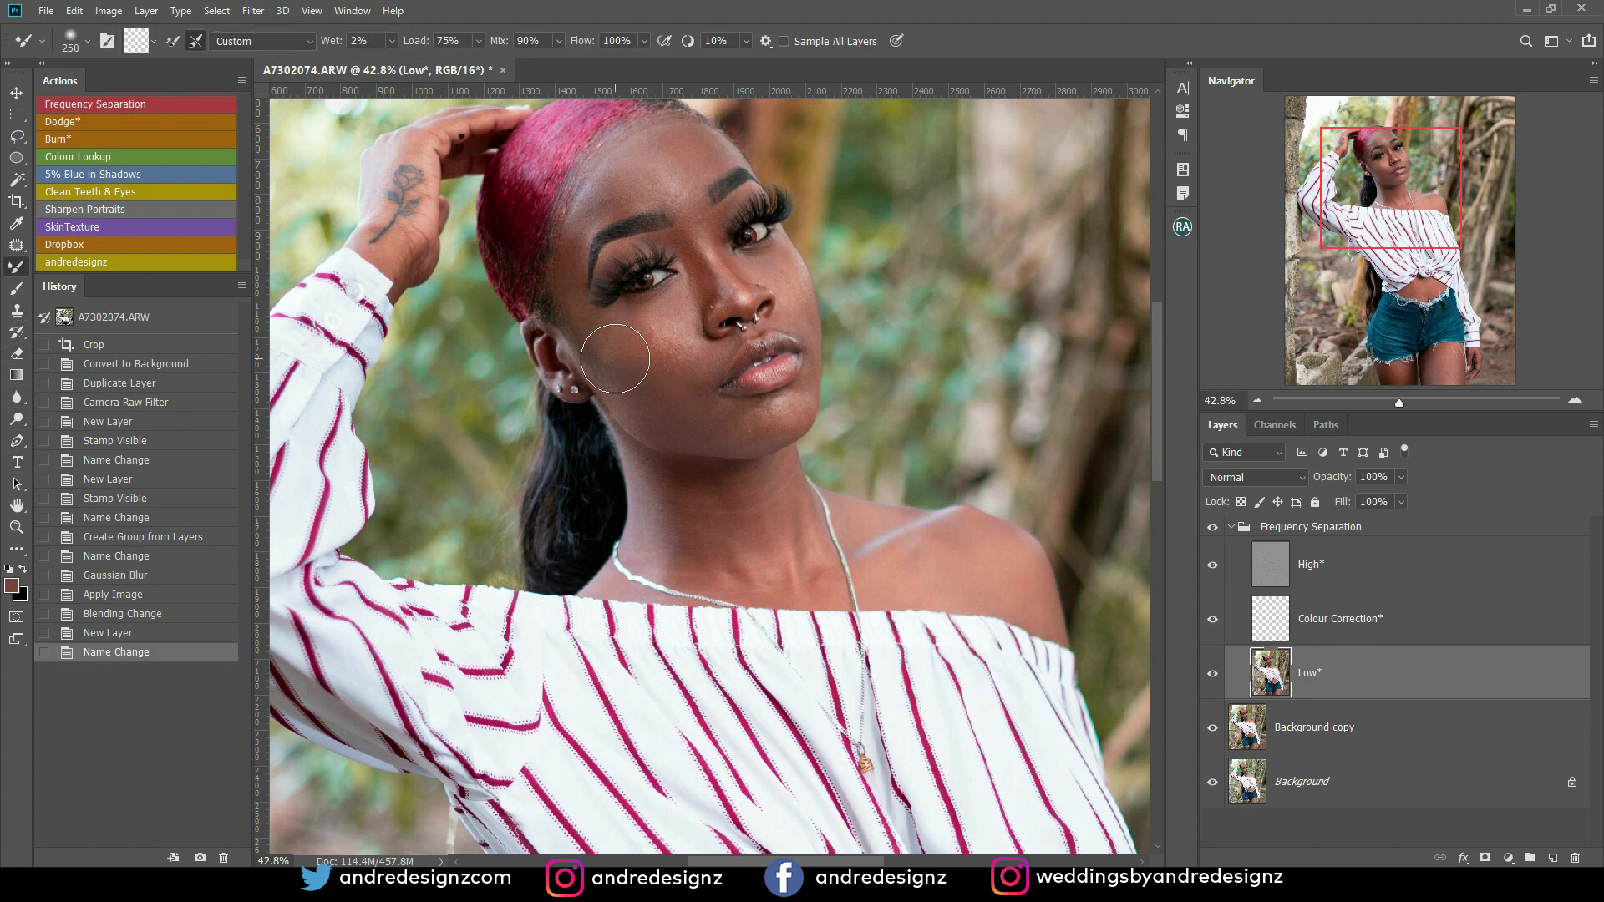
pyautogui.press('[')
pyautogui.press('[')
pyautogui.press('[')
pyautogui.press('[')
pyautogui.press('[')
pyautogui.moveTo(578, 208); pyautogui.dragTo(639, 150)
pyautogui.moveTo(685, 200)
pyautogui.mouseDown()
pyautogui.moveTo(668, 147)
pyautogui.moveTo(569, 261)
pyautogui.mouseUp()
pyautogui.moveTo(588, 333)
pyautogui.mouseDown()
pyautogui.moveTo(694, 410)
pyautogui.moveTo(677, 398)
pyautogui.moveTo(706, 407)
pyautogui.moveTo(689, 354)
pyautogui.moveTo(640, 318)
pyautogui.moveTo(681, 380)
pyautogui.mouseUp()
pyautogui.moveTo(637, 317)
pyautogui.mouseDown()
pyautogui.moveTo(680, 314)
pyautogui.moveTo(671, 361)
pyautogui.moveTo(670, 323)
pyautogui.moveTo(651, 374)
pyautogui.moveTo(673, 321)
pyautogui.moveTo(628, 354)
pyautogui.moveTo(676, 337)
pyautogui.moveTo(676, 384)
pyautogui.moveTo(631, 398)
pyautogui.moveTo(689, 435)
pyautogui.moveTo(741, 432)
pyautogui.moveTo(667, 396)
pyautogui.moveTo(759, 420)
pyautogui.moveTo(798, 404)
pyautogui.moveTo(743, 432)
pyautogui.moveTo(790, 427)
pyautogui.moveTo(729, 436)
pyautogui.moveTo(762, 412)
pyautogui.moveTo(746, 410)
pyautogui.moveTo(815, 395)
pyautogui.mouseUp()
# Step: Blend the skin beside the nose and along the nose bridge using a 70-pixel Mixer Brush
pyautogui.press('[')
pyautogui.press('[')
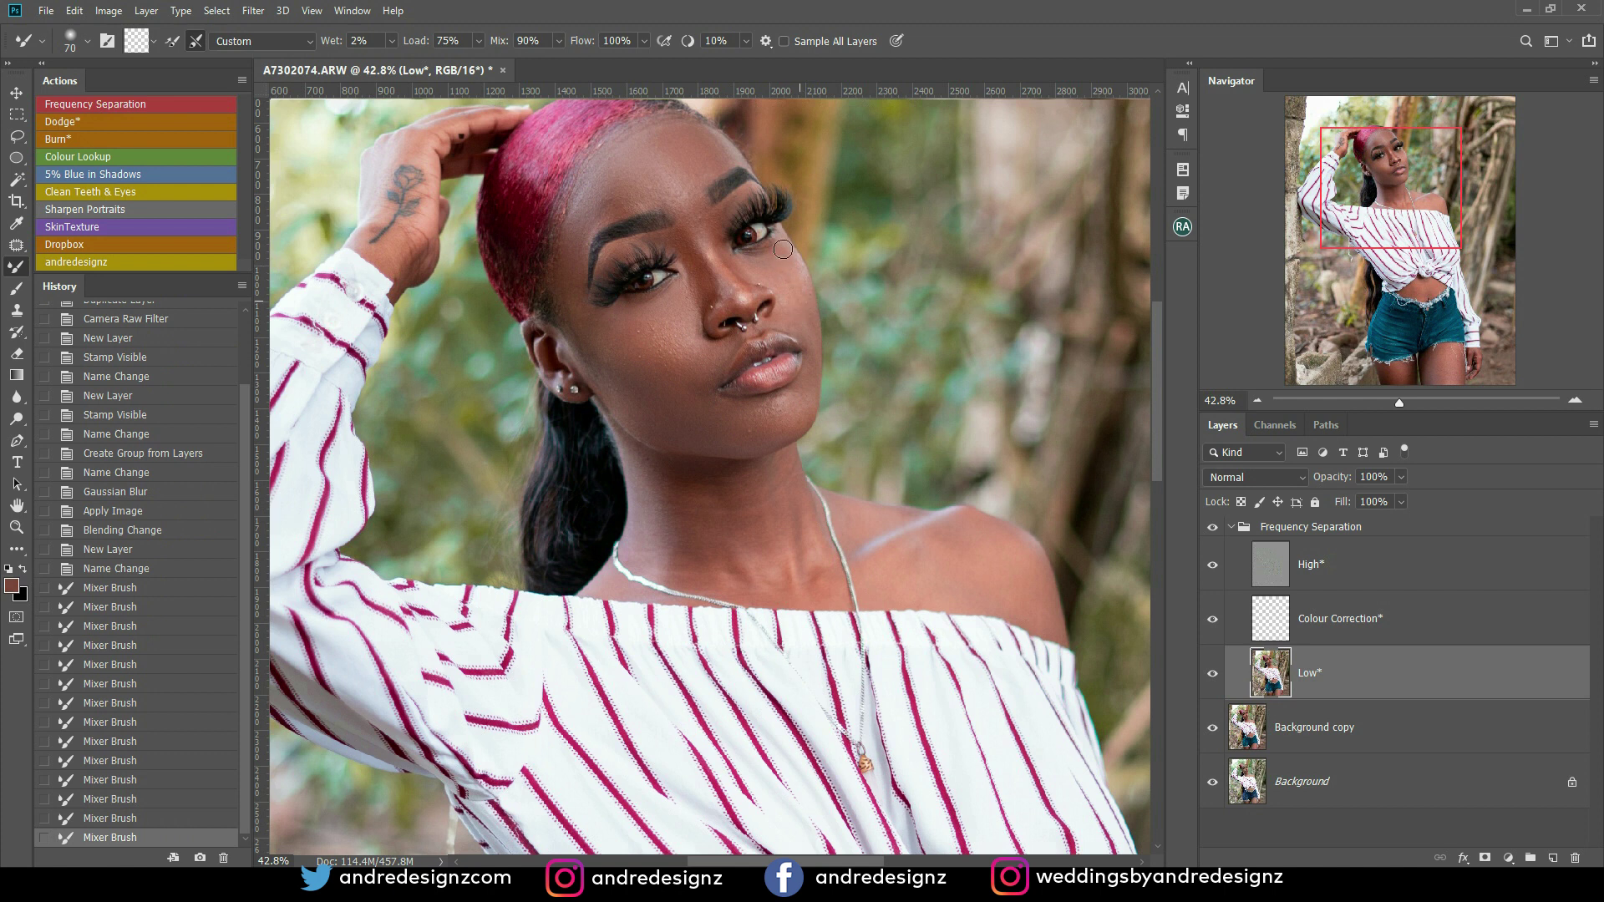
pyautogui.click(800, 322)
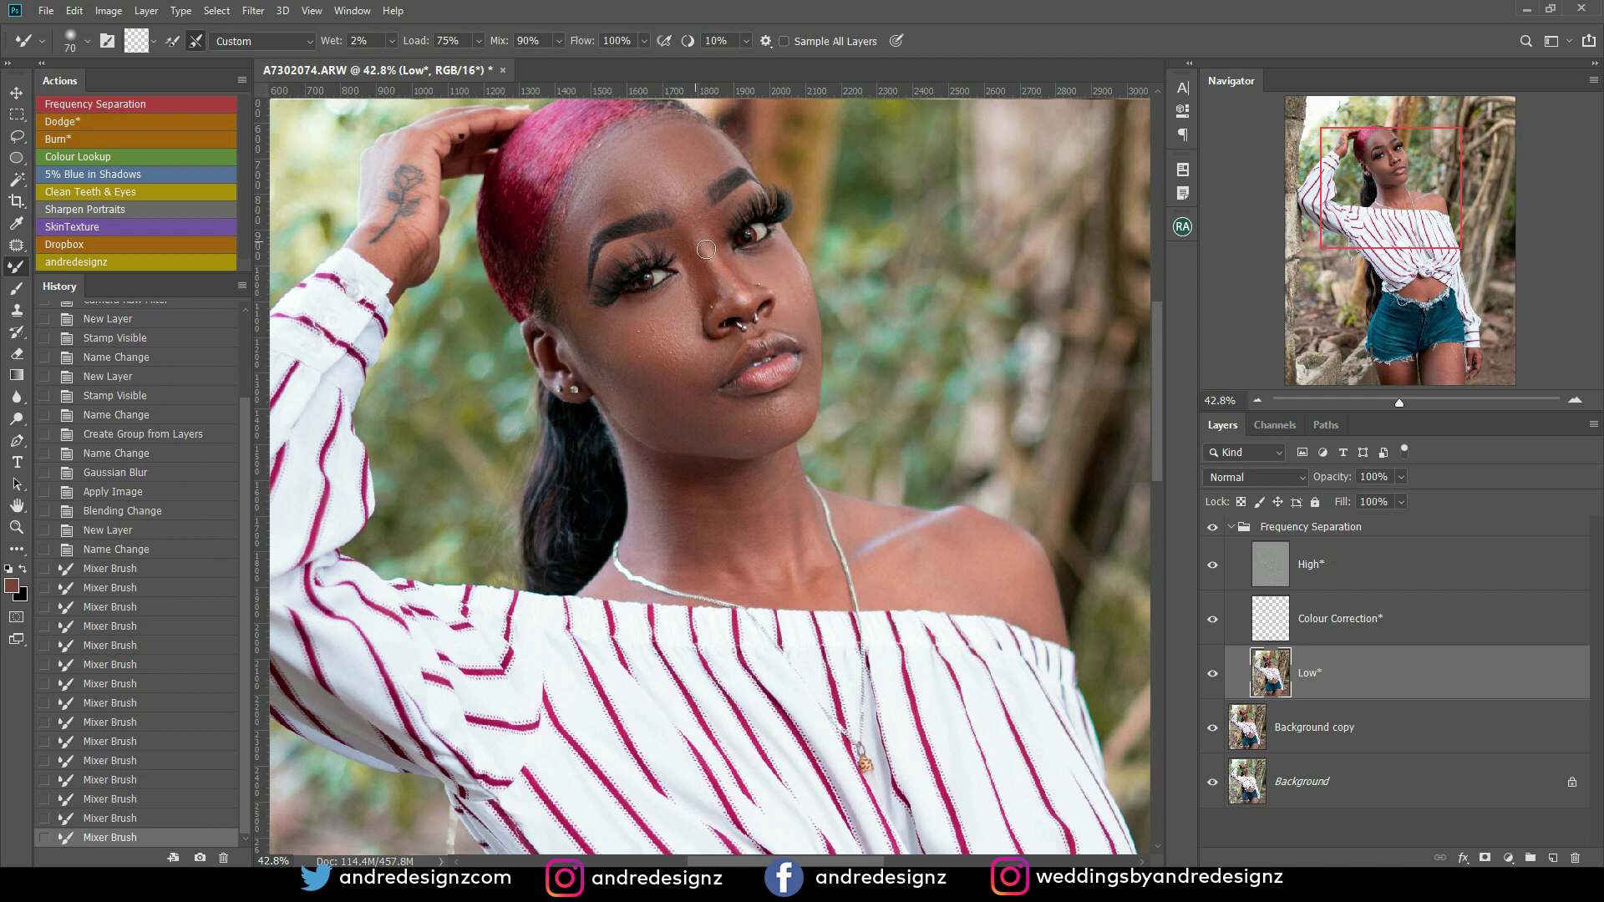
pyautogui.moveTo(732, 275)
pyautogui.mouseDown()
pyautogui.moveTo(690, 251)
pyautogui.moveTo(749, 276)
pyautogui.moveTo(692, 235)
pyautogui.mouseUp()
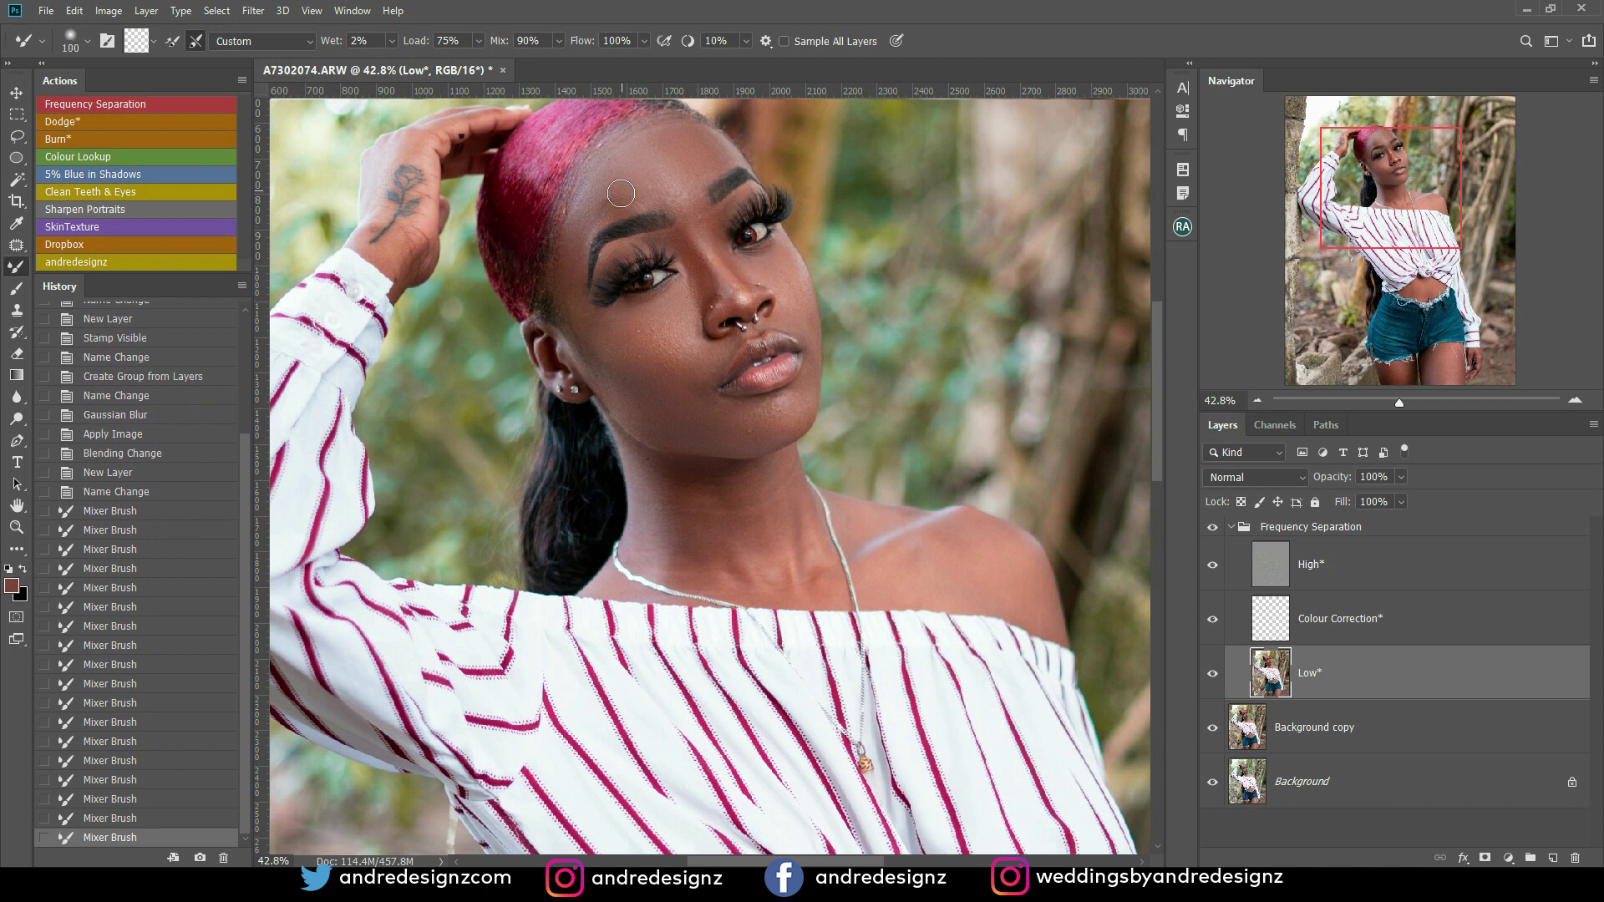
# Step: Blend the skin tones of the upper forehead, neck and shoulder with a 100-pixel Mixer Brush
pyautogui.moveTo(656, 185)
pyautogui.mouseDown()
pyautogui.moveTo(583, 215)
pyautogui.moveTo(631, 181)
pyautogui.moveTo(642, 134)
pyautogui.moveTo(612, 157)
pyautogui.moveTo(685, 120)
pyautogui.mouseUp()
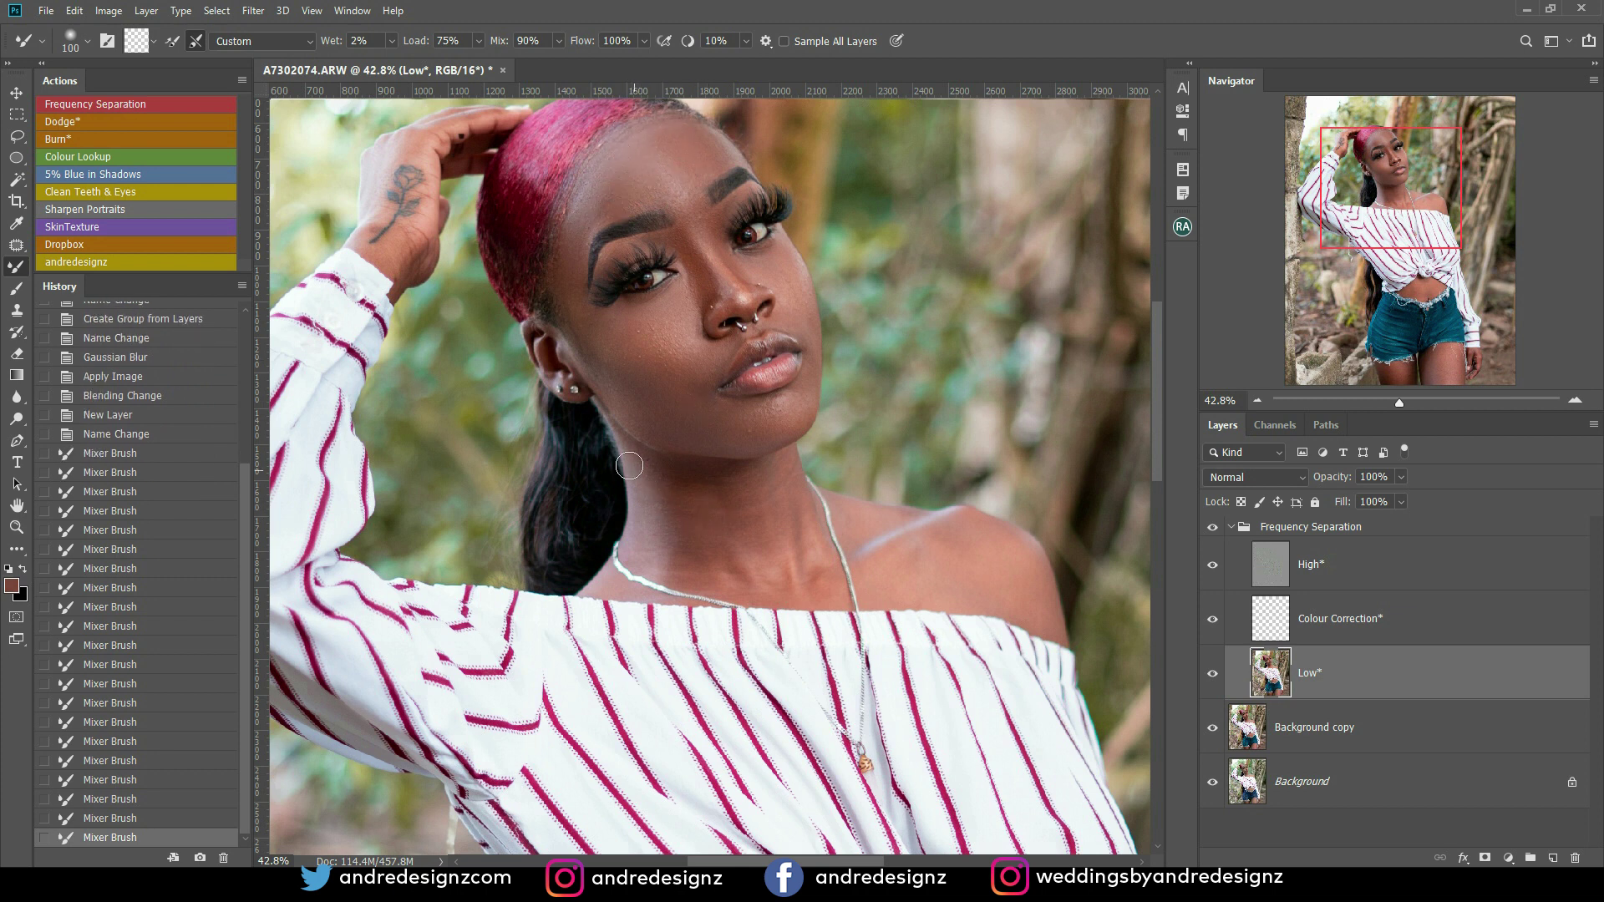
pyautogui.moveTo(703, 572)
pyautogui.mouseDown()
pyautogui.moveTo(707, 498)
pyautogui.moveTo(773, 548)
pyautogui.moveTo(762, 493)
pyautogui.moveTo(740, 501)
pyautogui.moveTo(727, 478)
pyautogui.moveTo(722, 541)
pyautogui.moveTo(815, 544)
pyautogui.mouseUp()
pyautogui.moveTo(919, 559)
pyautogui.mouseDown()
pyautogui.moveTo(881, 578)
pyautogui.moveTo(949, 532)
pyautogui.moveTo(990, 581)
pyautogui.moveTo(1030, 590)
pyautogui.moveTo(1017, 557)
pyautogui.moveTo(1027, 570)
pyautogui.moveTo(920, 553)
pyautogui.moveTo(950, 534)
pyautogui.moveTo(874, 575)
pyautogui.moveTo(899, 575)
pyautogui.moveTo(850, 526)
pyautogui.mouseUp()
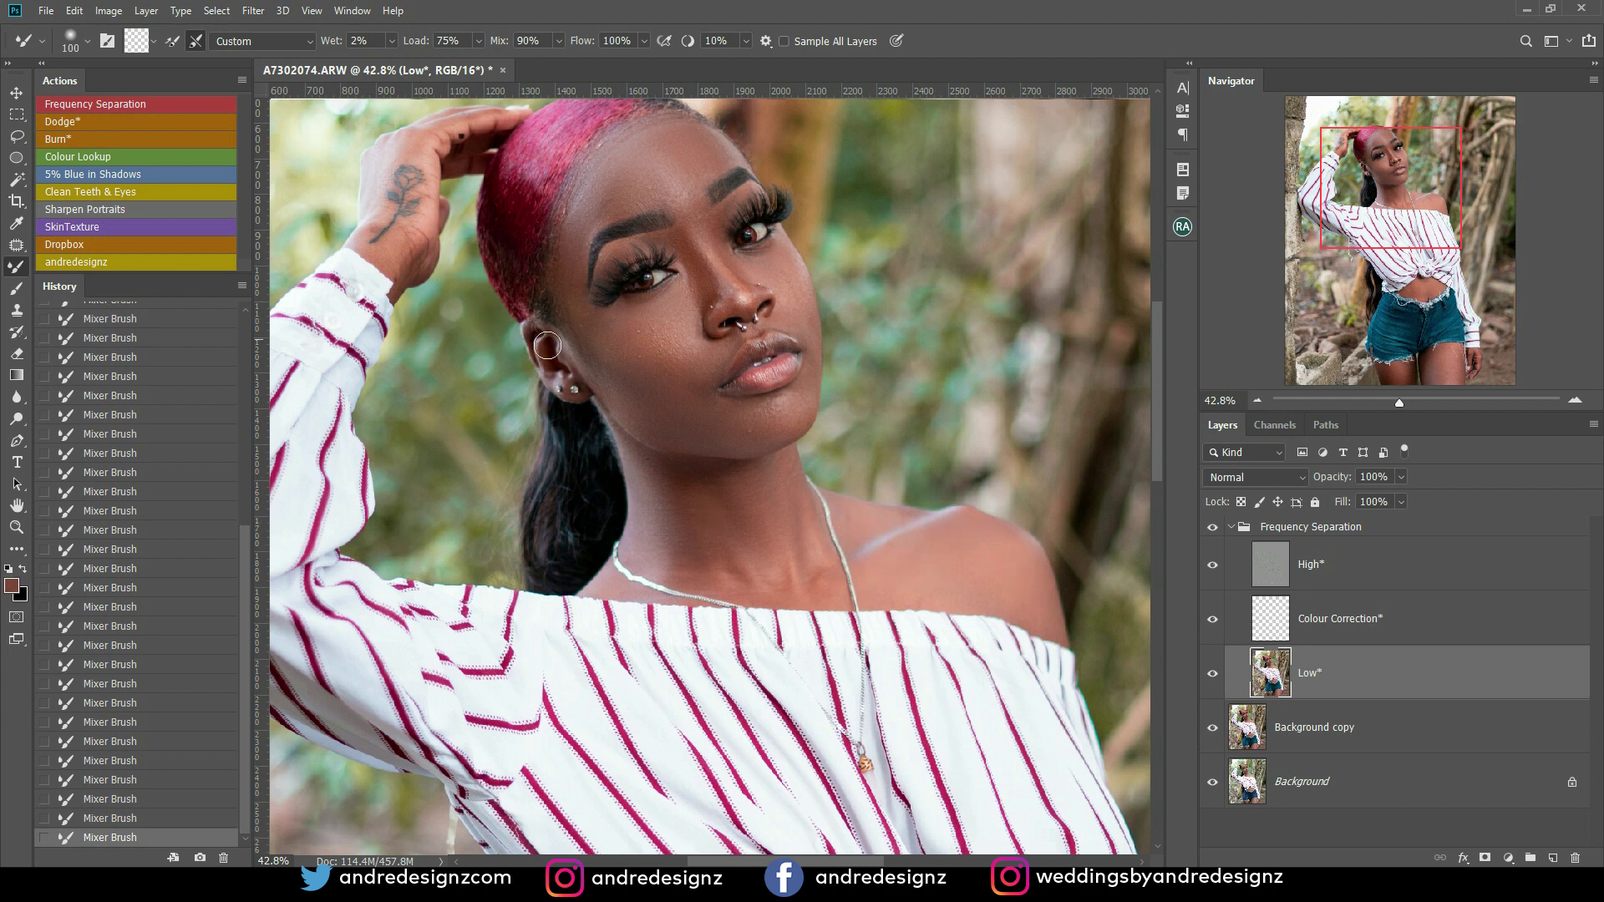
# Step: On the High* layer, patch the blemishes across the forehead with clean skin texture using the Patch tool
pyautogui.moveTo(693, 556); pyautogui.dragTo(773, 672)
pyautogui.hotkey('ctrl', 'r')
pyautogui.click(1271, 558)
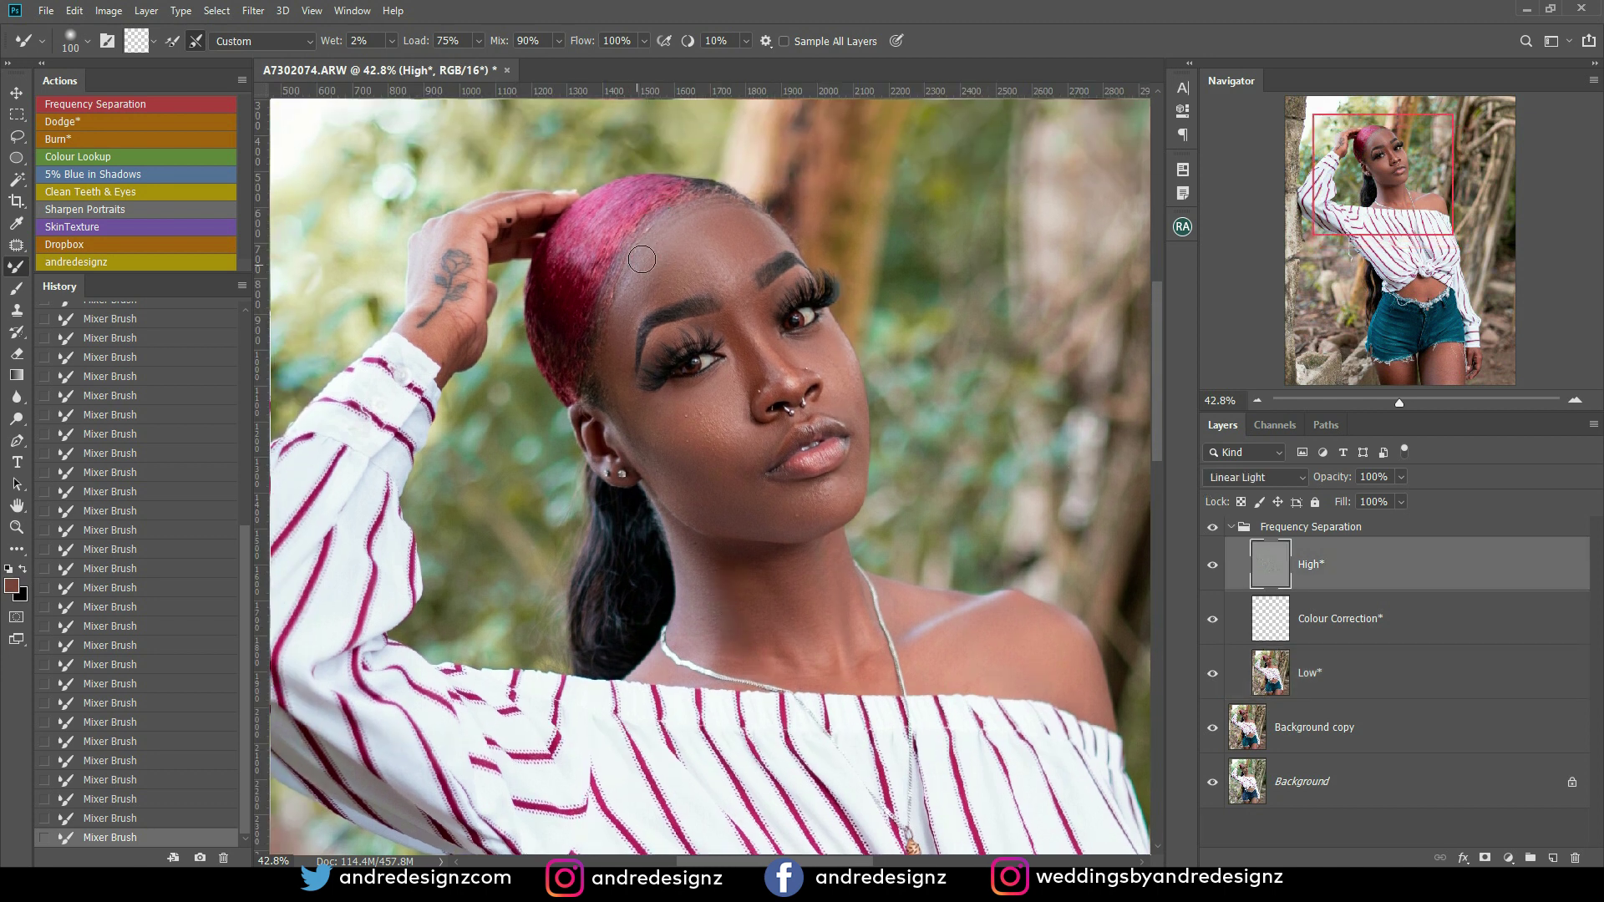
pyautogui.press('j')
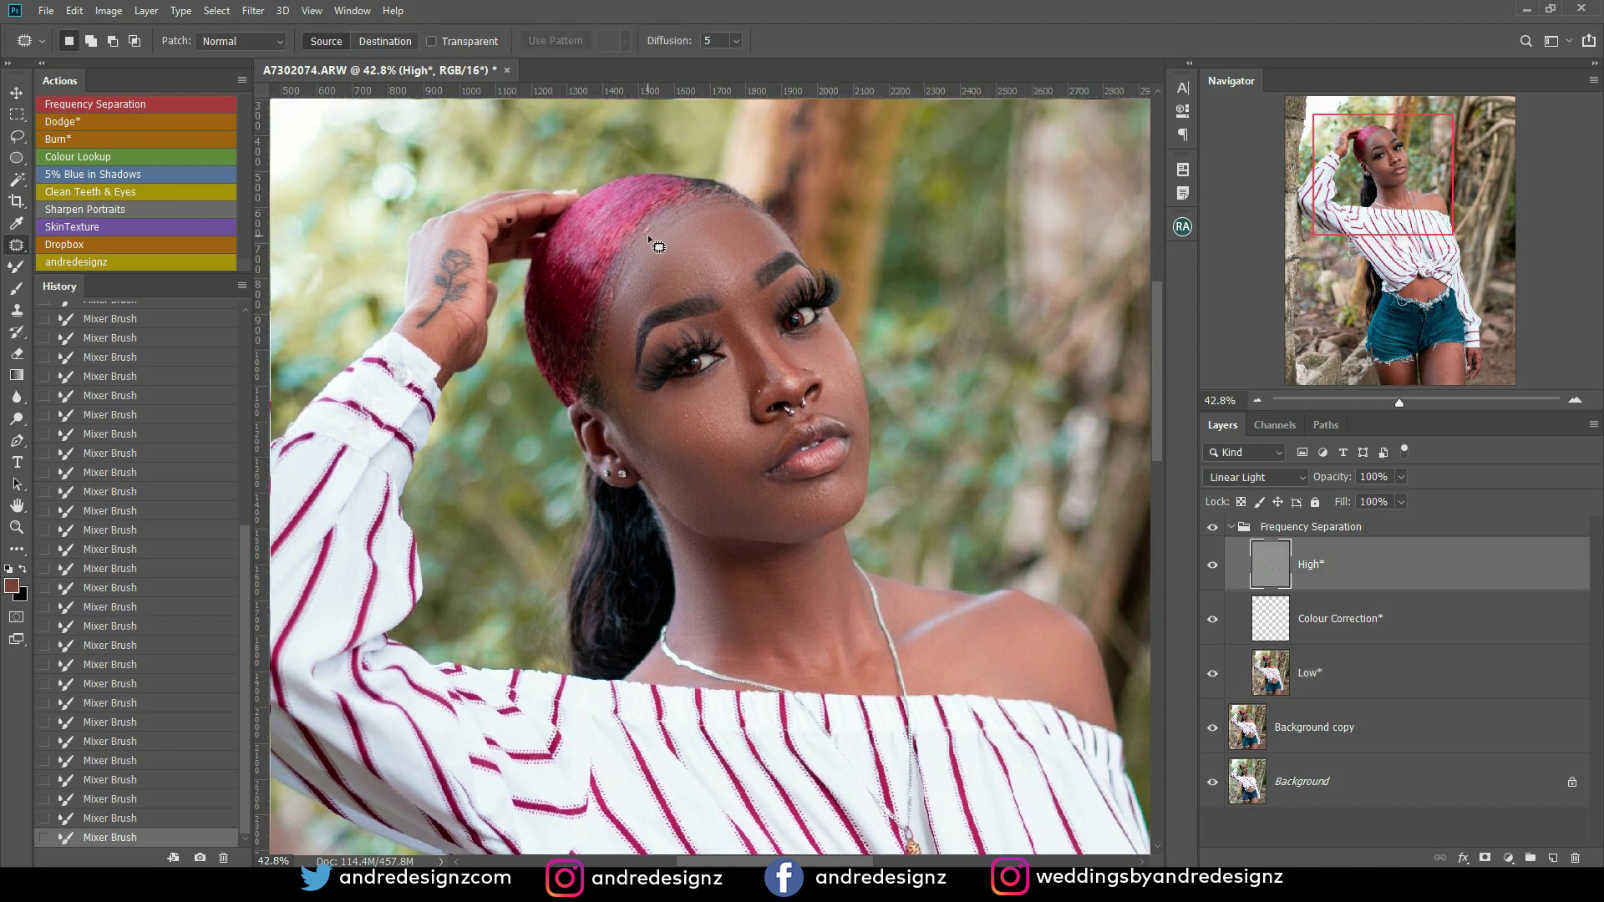
pyautogui.moveTo(628, 270)
pyautogui.mouseDown()
pyautogui.moveTo(673, 239)
pyautogui.moveTo(637, 271)
pyautogui.moveTo(691, 261)
pyautogui.moveTo(668, 216)
pyautogui.moveTo(700, 233)
pyautogui.moveTo(740, 224)
pyautogui.moveTo(719, 206)
pyautogui.moveTo(749, 209)
pyautogui.mouseUp()
pyautogui.hotkey('ctrl', 'd')
pyautogui.hotkey('ctrl', 'd')
pyautogui.hotkey('ctrl', 'd')
pyautogui.moveTo(645, 273)
pyautogui.mouseDown()
pyautogui.moveTo(632, 262)
pyautogui.moveTo(622, 309)
pyautogui.moveTo(653, 285)
pyautogui.mouseUp()
pyautogui.hotkey('ctrl', 'd')
pyautogui.moveTo(657, 222)
pyautogui.mouseDown()
pyautogui.moveTo(640, 243)
pyautogui.moveTo(674, 255)
pyautogui.moveTo(665, 242)
pyautogui.mouseUp()
pyautogui.hotkey('ctrl', 'd')
pyautogui.moveTo(664, 237)
pyautogui.mouseDown()
pyautogui.moveTo(682, 233)
pyautogui.moveTo(655, 303)
pyautogui.moveTo(660, 279)
pyautogui.mouseUp()
pyautogui.hotkey('ctrl', 'd')
pyautogui.moveTo(652, 295); pyautogui.dragTo(681, 288)
pyautogui.hotkey('ctrl', 'd')
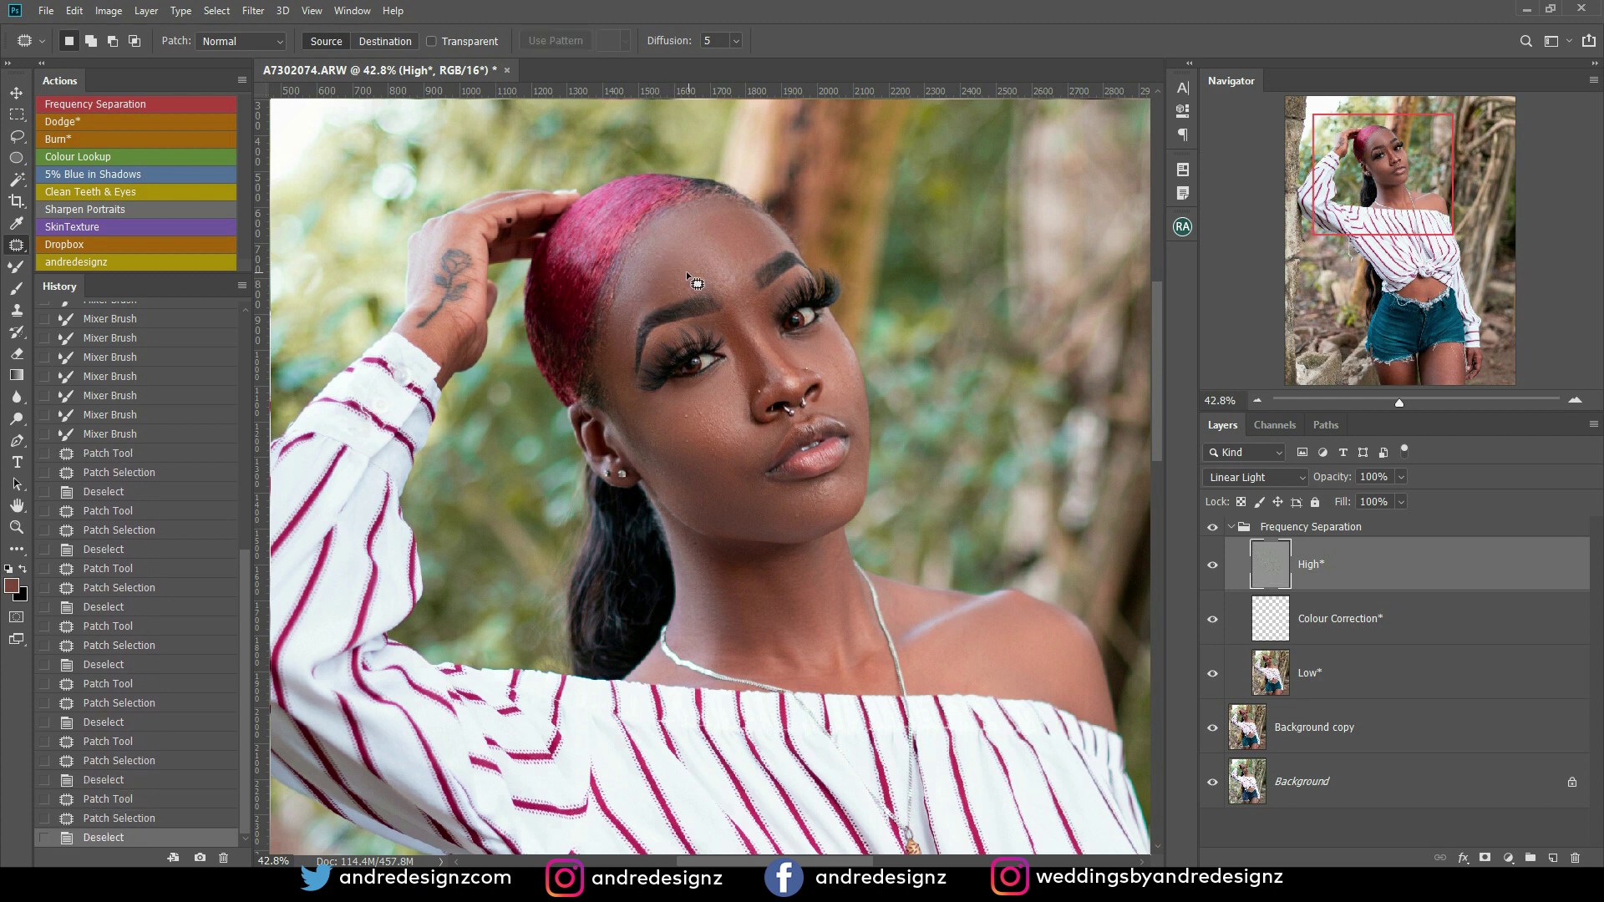
# Step: Patch the small blemishes on the cheek below the eye on the High* layer
pyautogui.moveTo(693, 404); pyautogui.dragTo(703, 409)
pyautogui.hotkey('ctrl', 'd')
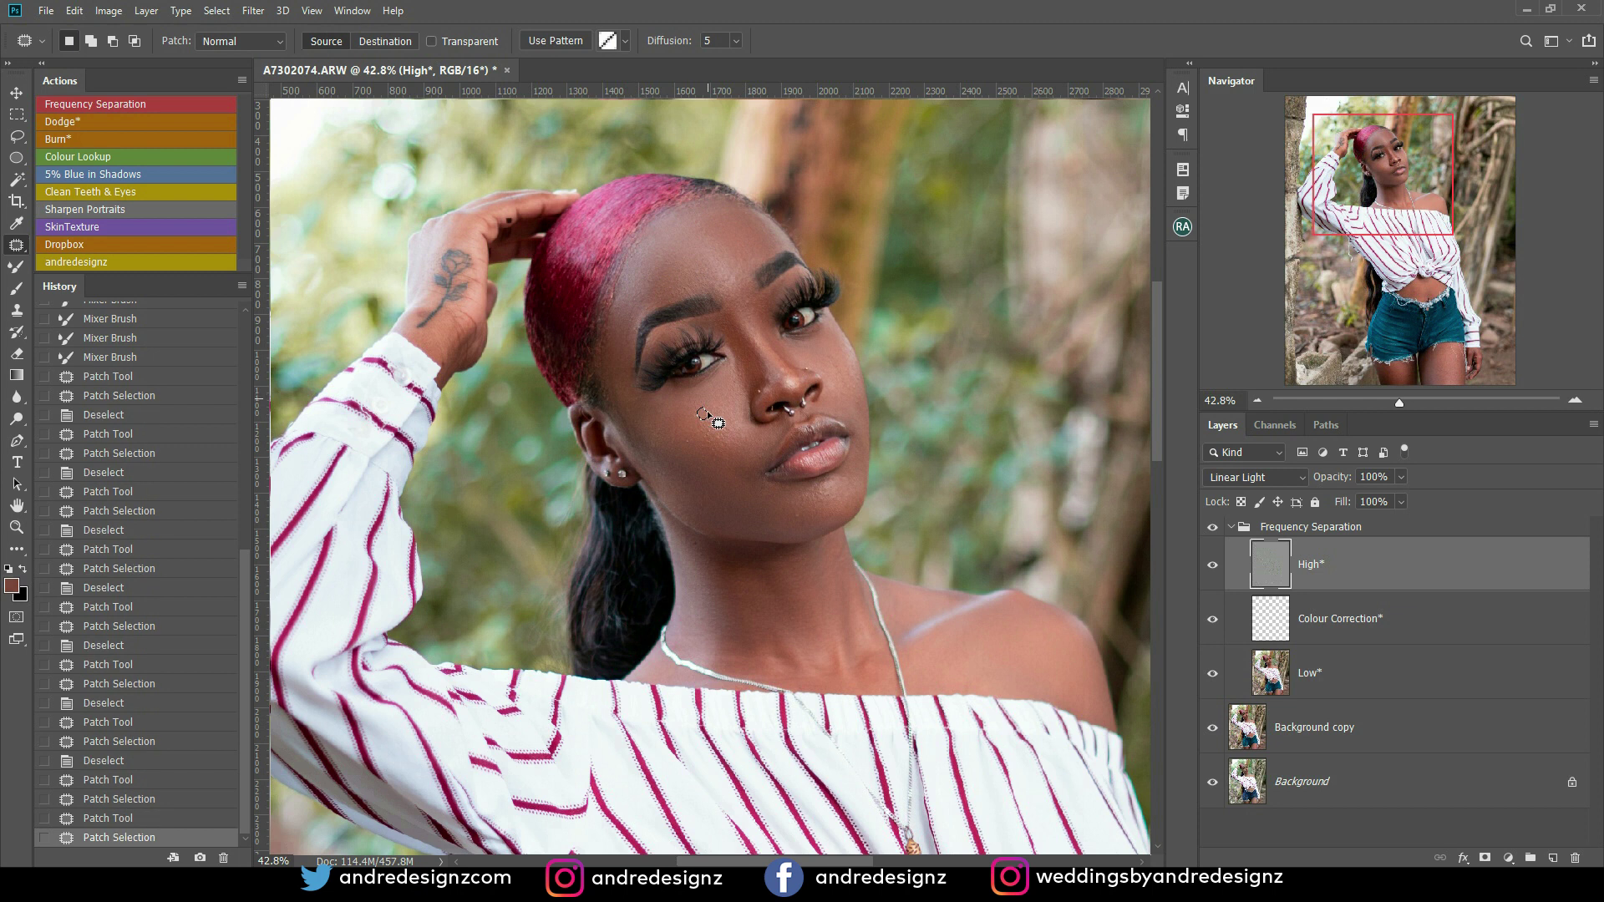
pyautogui.moveTo(693, 447); pyautogui.dragTo(695, 449)
pyautogui.moveTo(701, 455)
pyautogui.mouseDown()
pyautogui.moveTo(763, 534)
pyautogui.moveTo(808, 517)
pyautogui.moveTo(794, 528)
pyautogui.moveTo(743, 487)
pyautogui.moveTo(769, 469)
pyautogui.moveTo(720, 252)
pyautogui.moveTo(706, 443)
pyautogui.mouseUp()
pyautogui.hotkey('ctrl', 'd')
pyautogui.hotkey('ctrl', 'd')
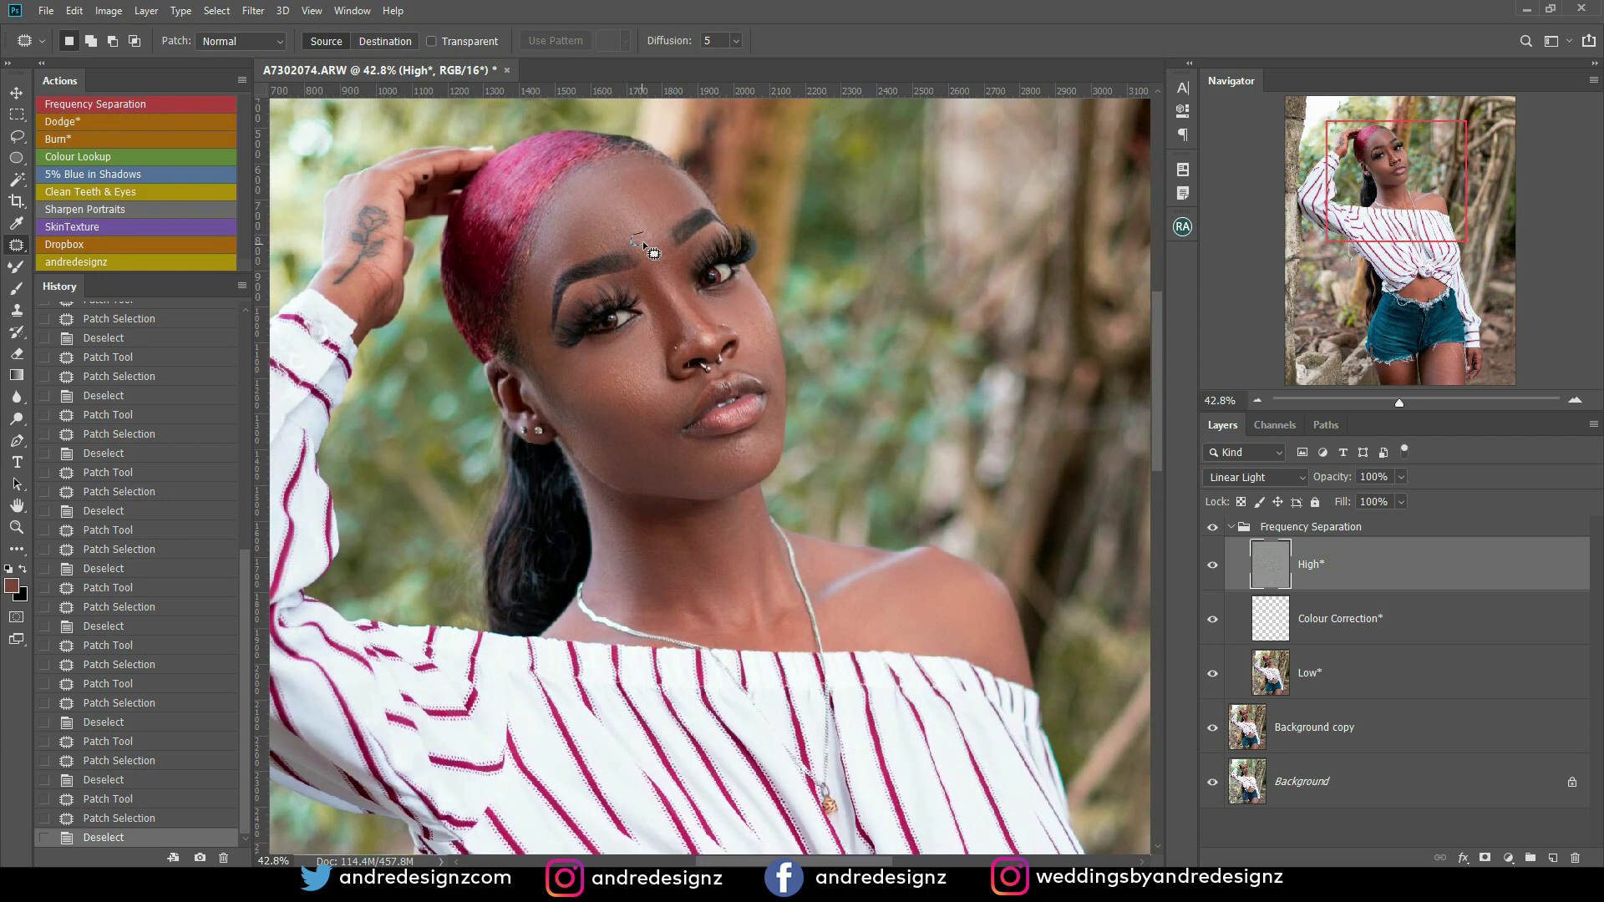
# Step: Patch the blemish between the eyebrows with clean skin texture on the High* layer and clear the selection
pyautogui.moveTo(669, 250)
pyautogui.mouseDown()
pyautogui.moveTo(683, 343)
pyautogui.moveTo(690, 244)
pyautogui.mouseUp()
pyautogui.hotkey('ctrl', 'd')
pyautogui.moveTo(727, 585); pyautogui.dragTo(676, 383)
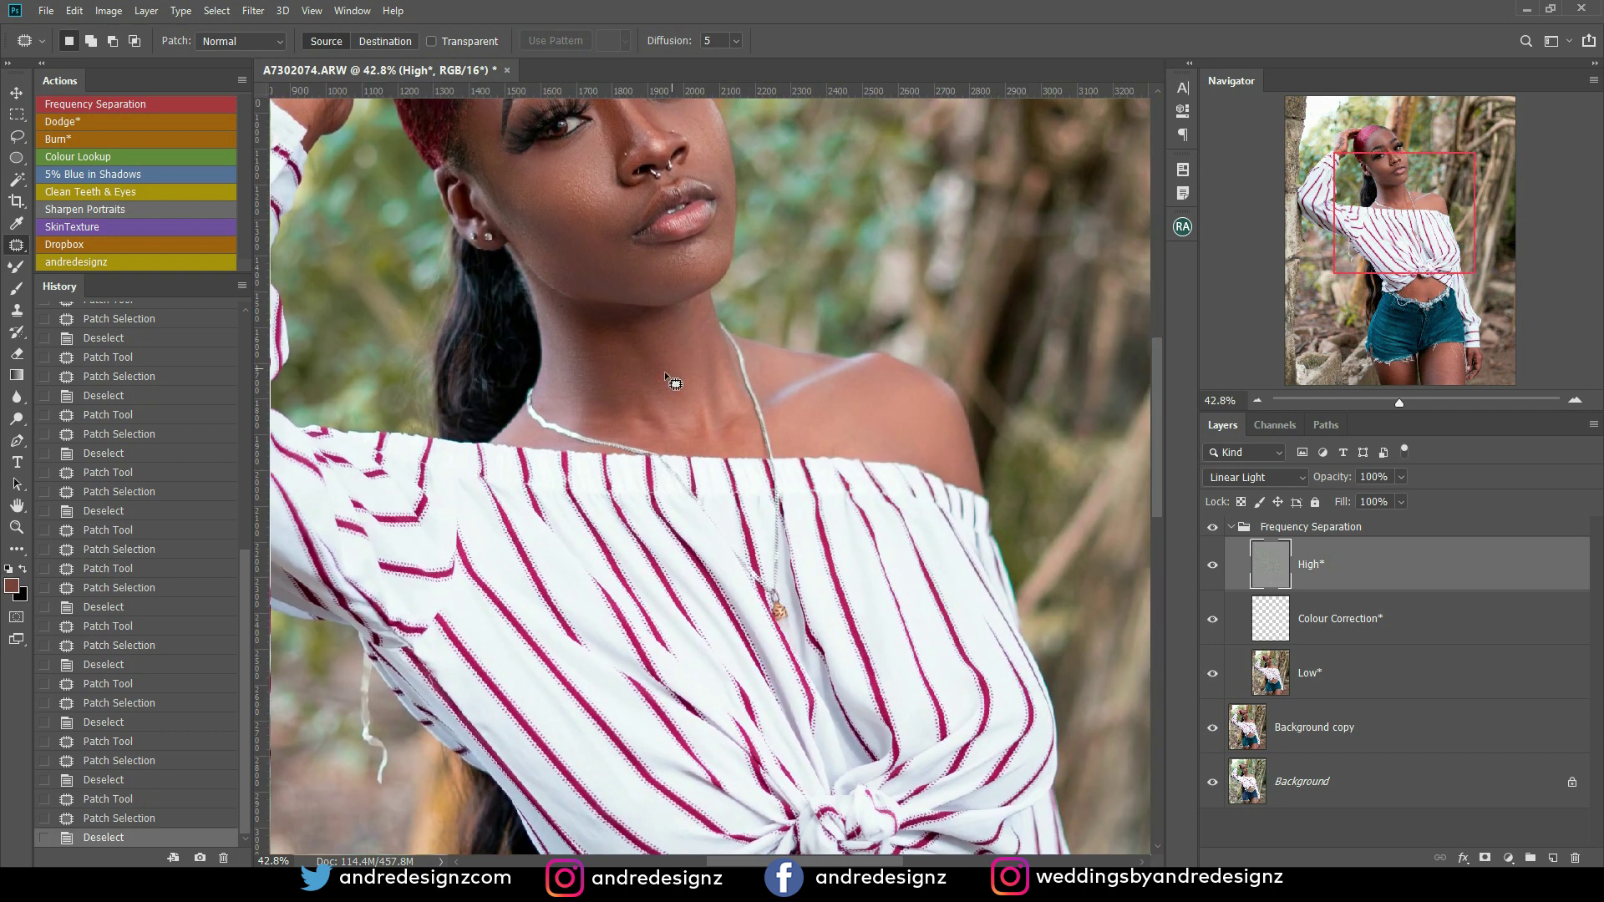
pyautogui.scroll(-1, 685, 386)
pyautogui.scroll(-5, 693, 367)
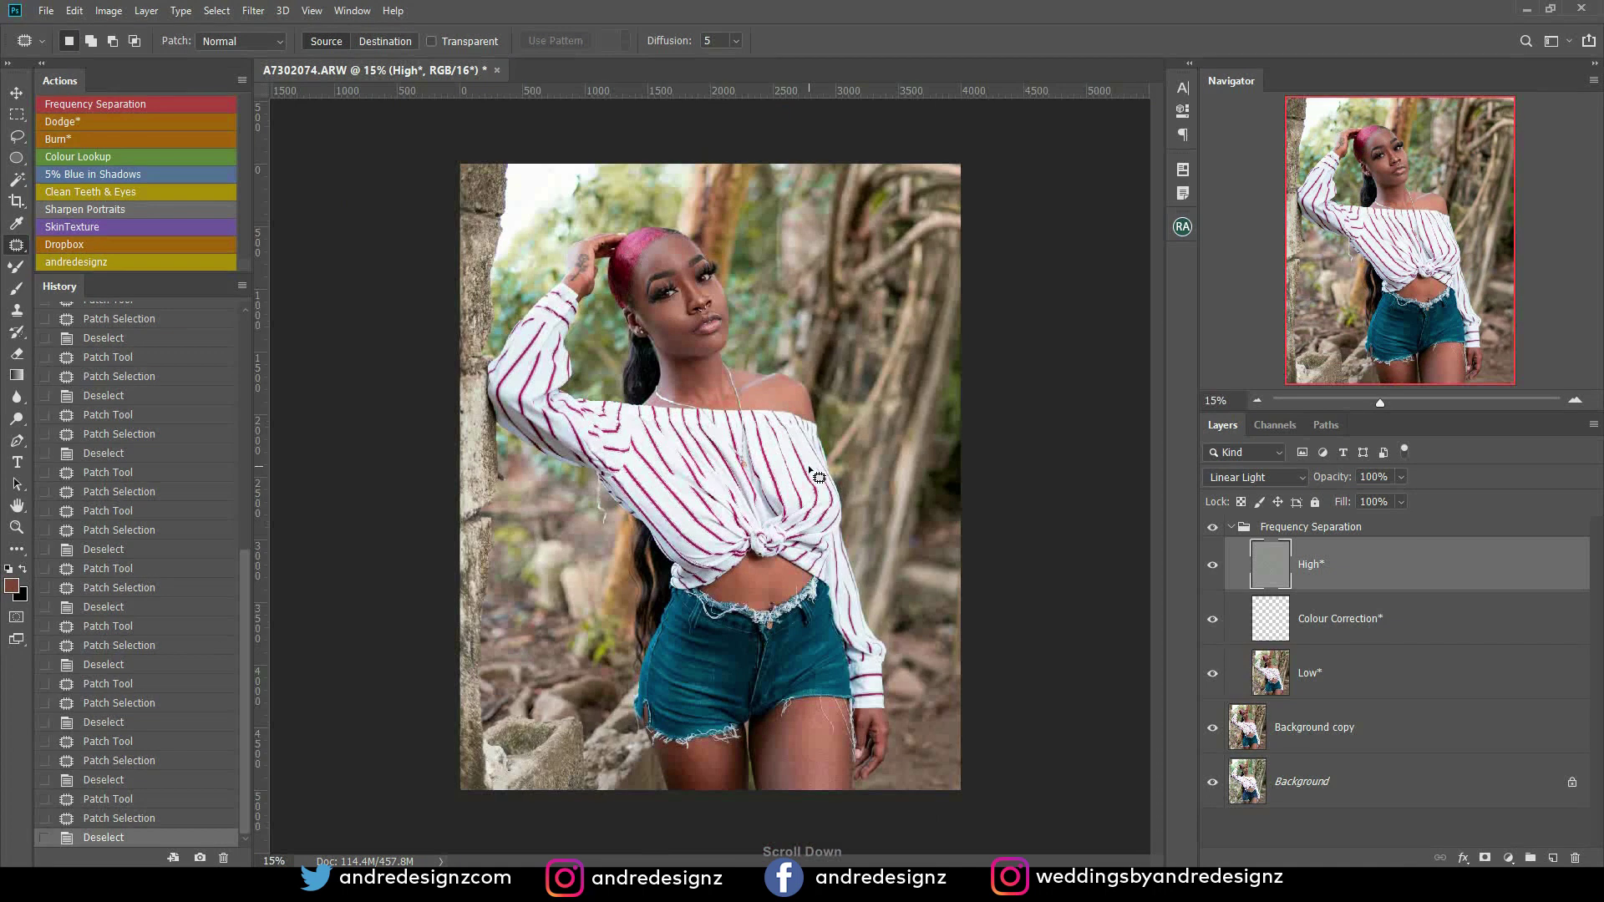
pyautogui.scroll(2, 836, 575)
pyautogui.press('b')
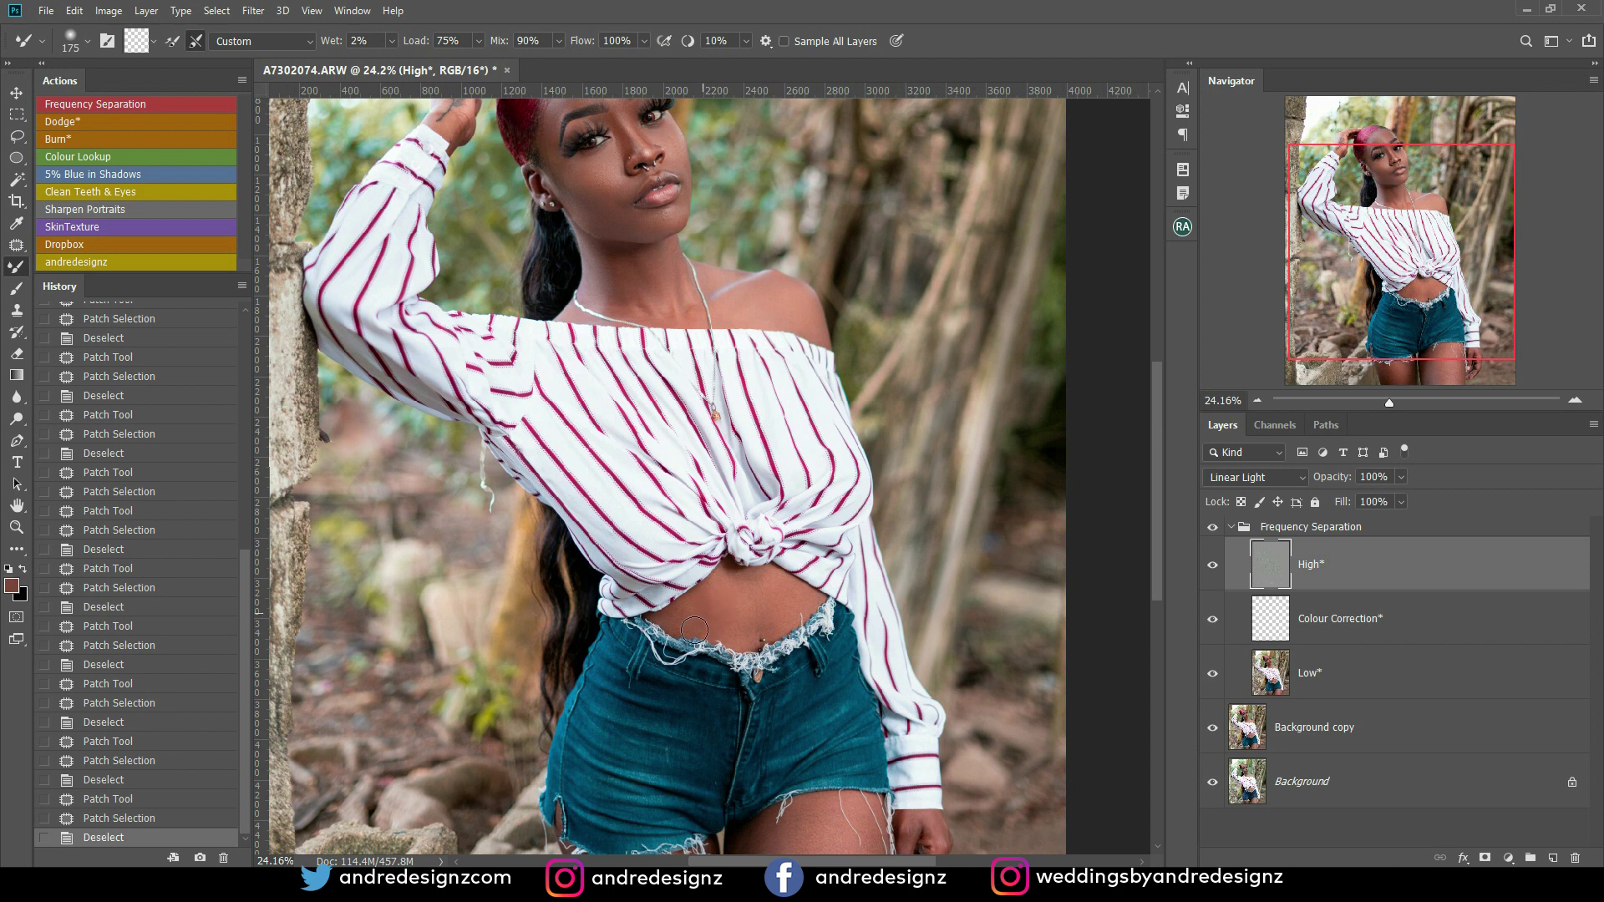
pyautogui.click(702, 600)
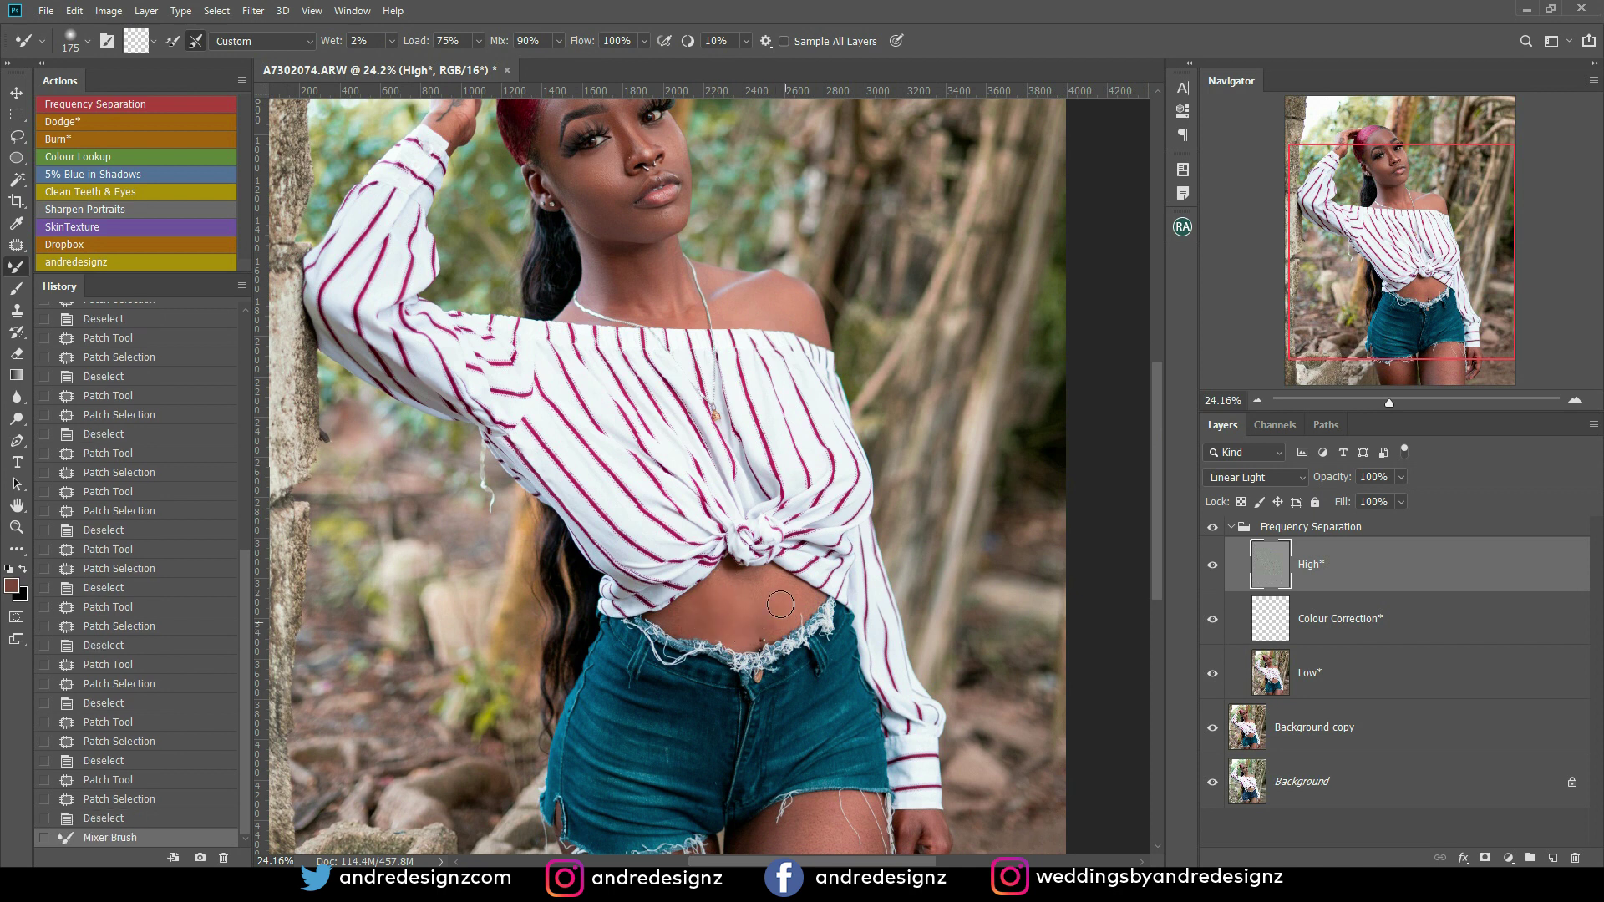
pyautogui.moveTo(785, 616); pyautogui.dragTo(744, 619)
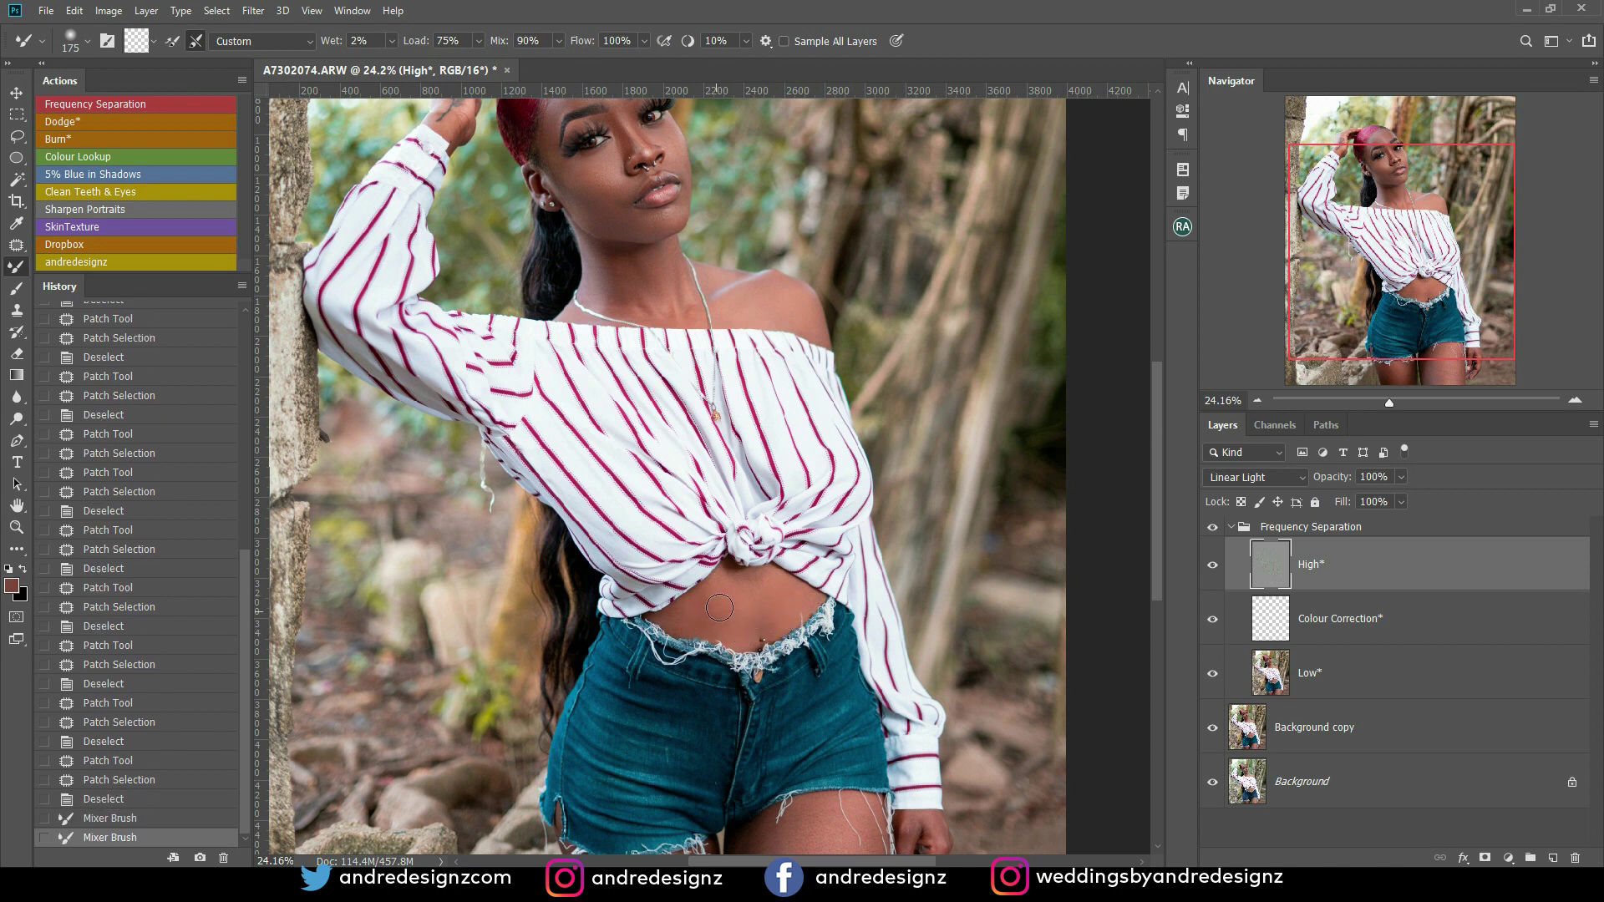
pyautogui.click(724, 618)
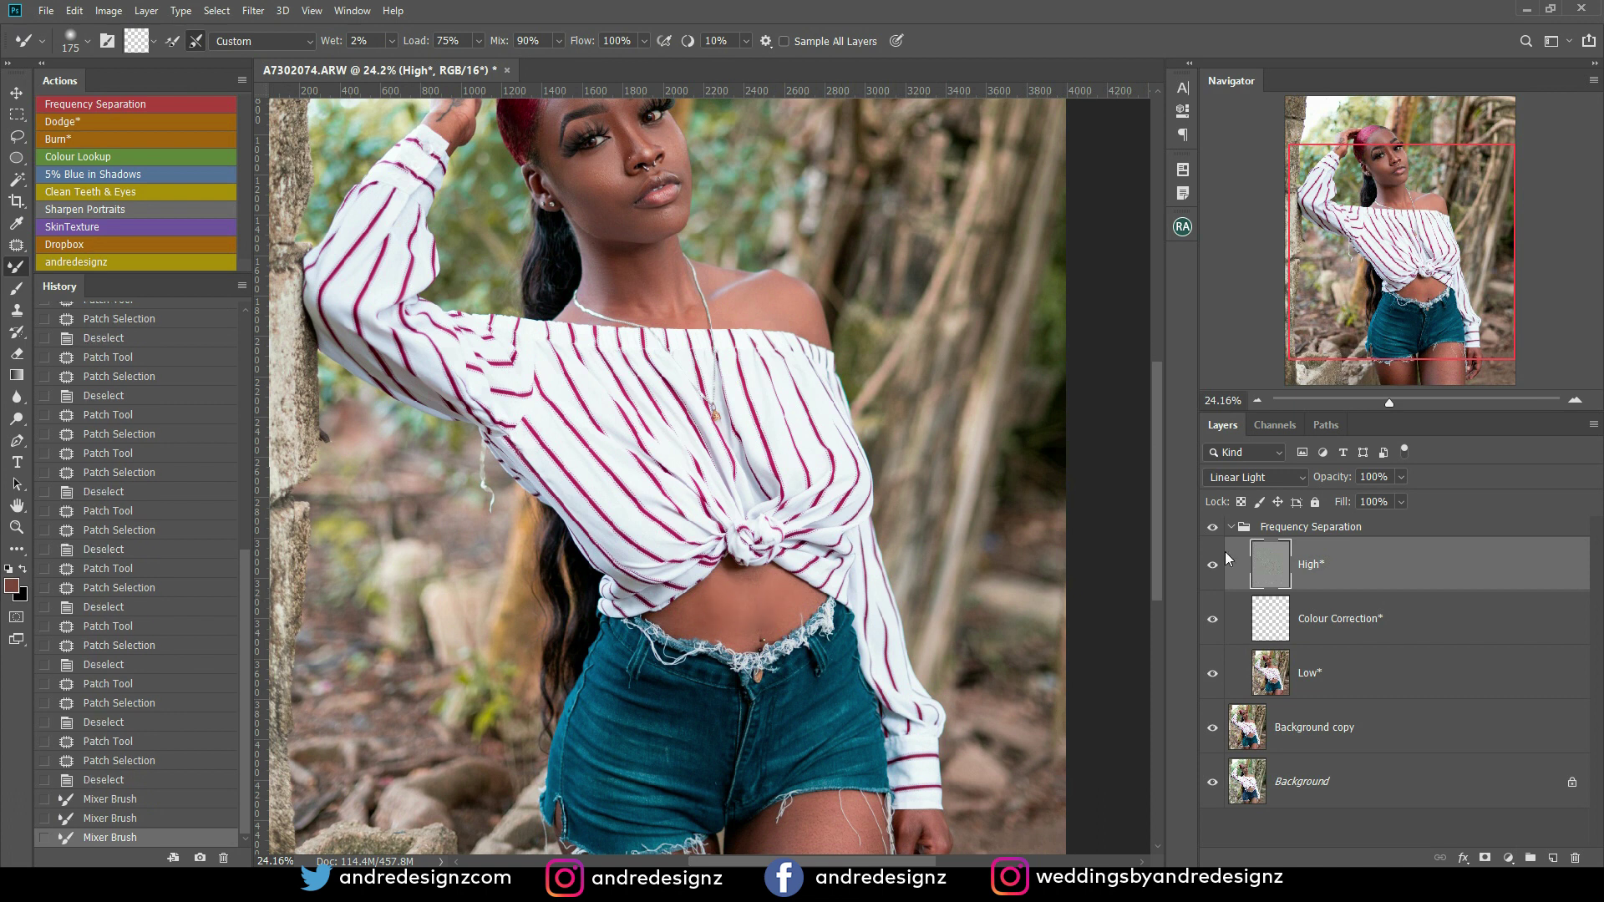
pyautogui.click(1343, 680)
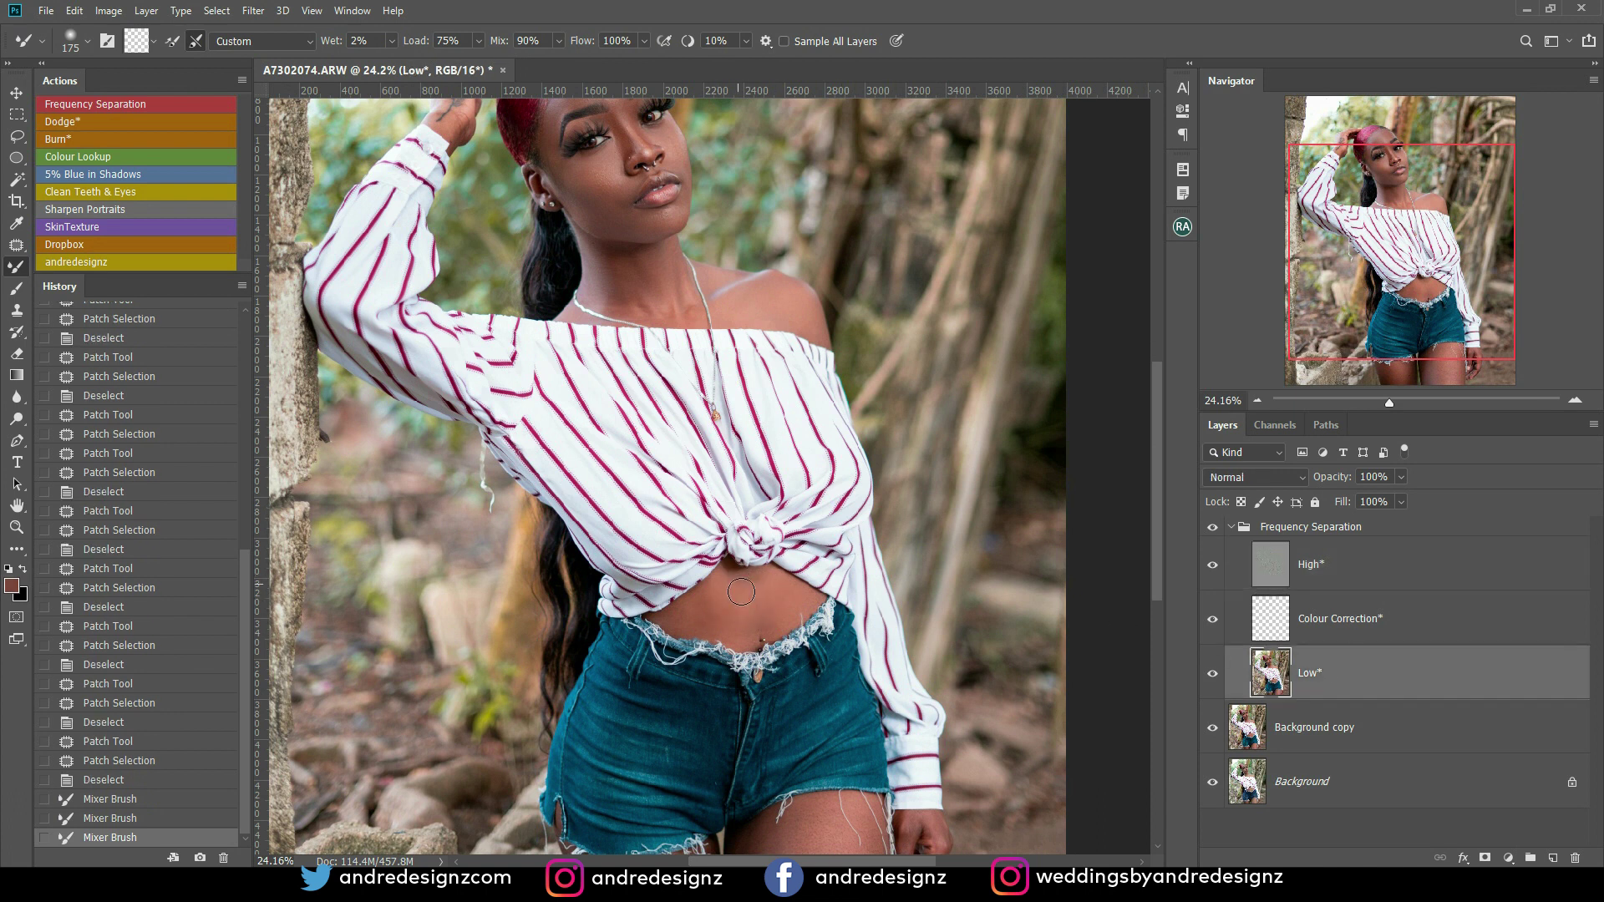
pyautogui.click(731, 623)
pyautogui.click(165, 760)
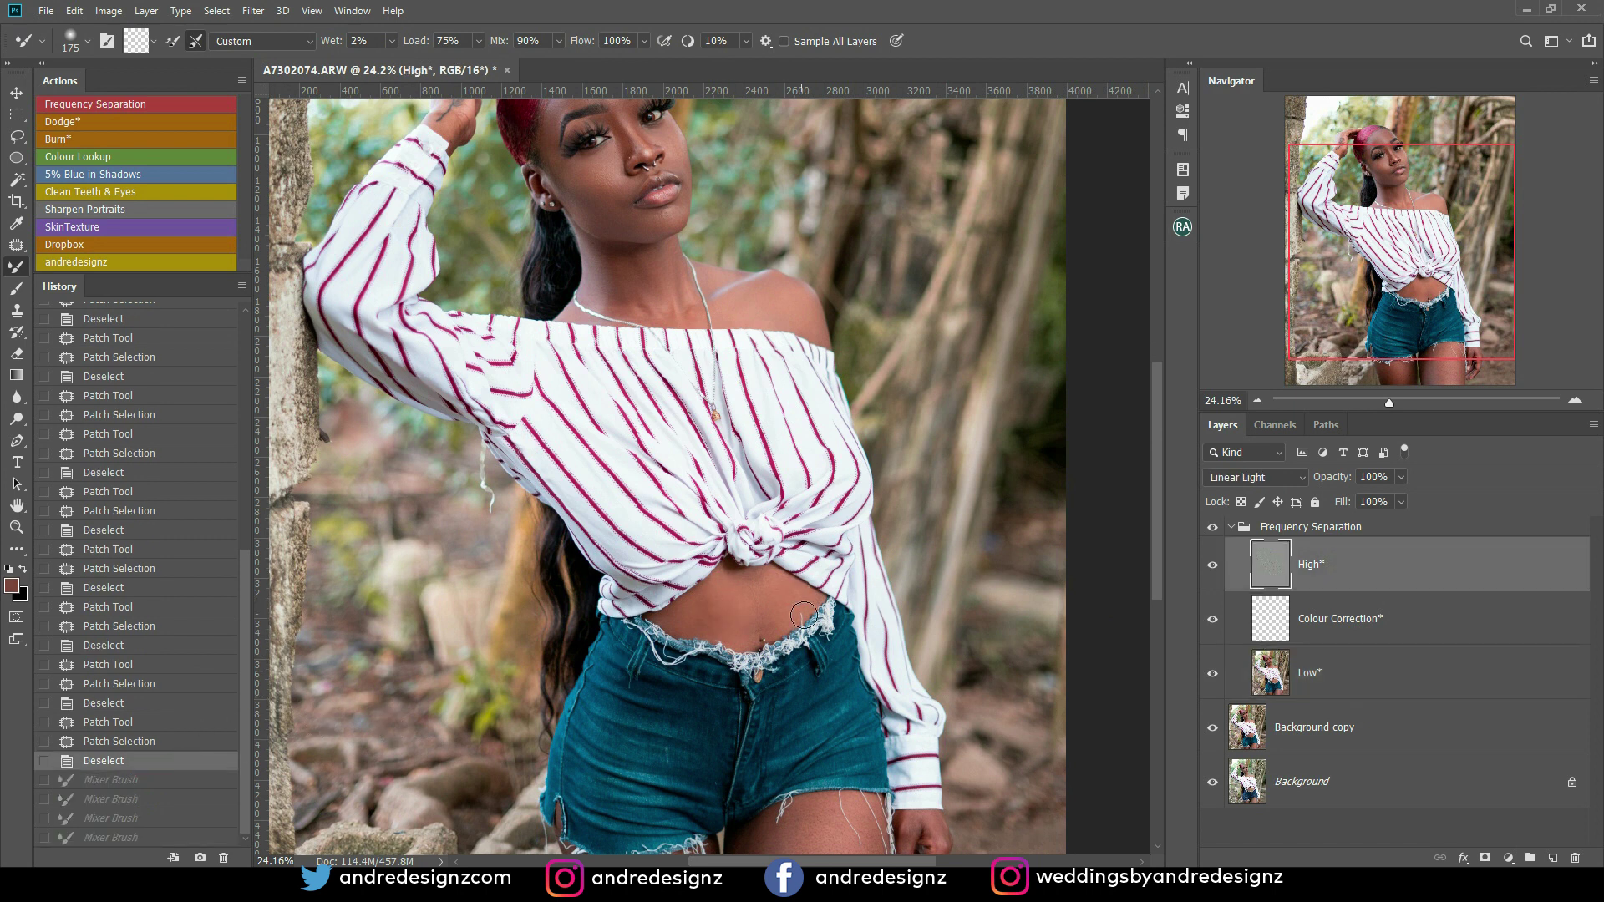
# Step: Blend the skin tones across the midriff on the Low* layer using a 175-pixel Mixer Brush
pyautogui.click(1274, 653)
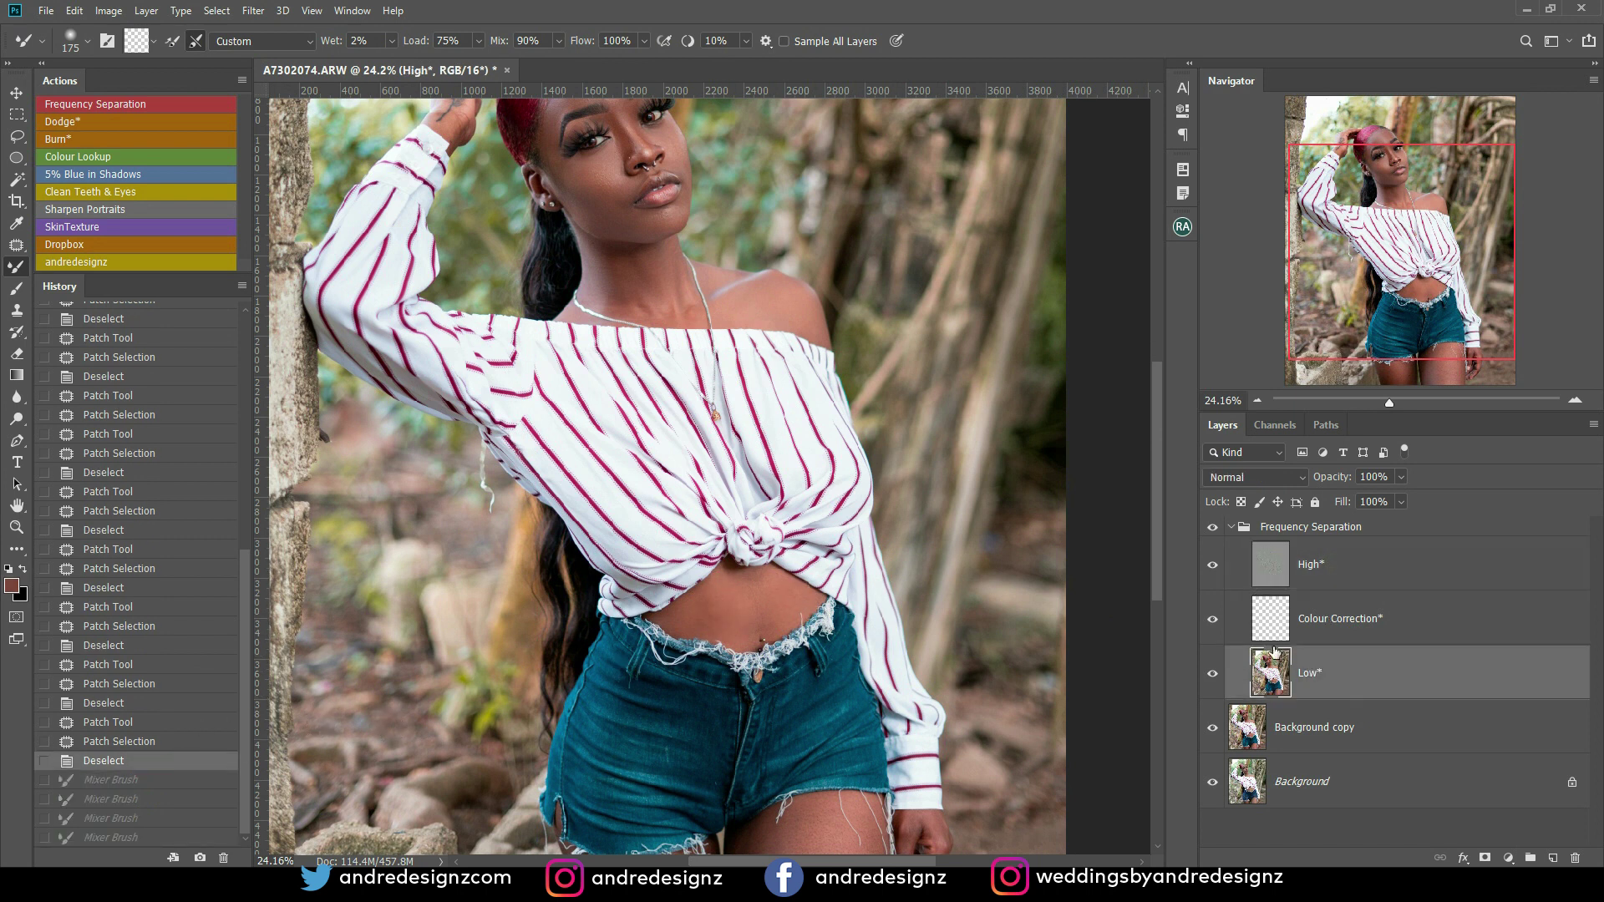
pyautogui.click(725, 637)
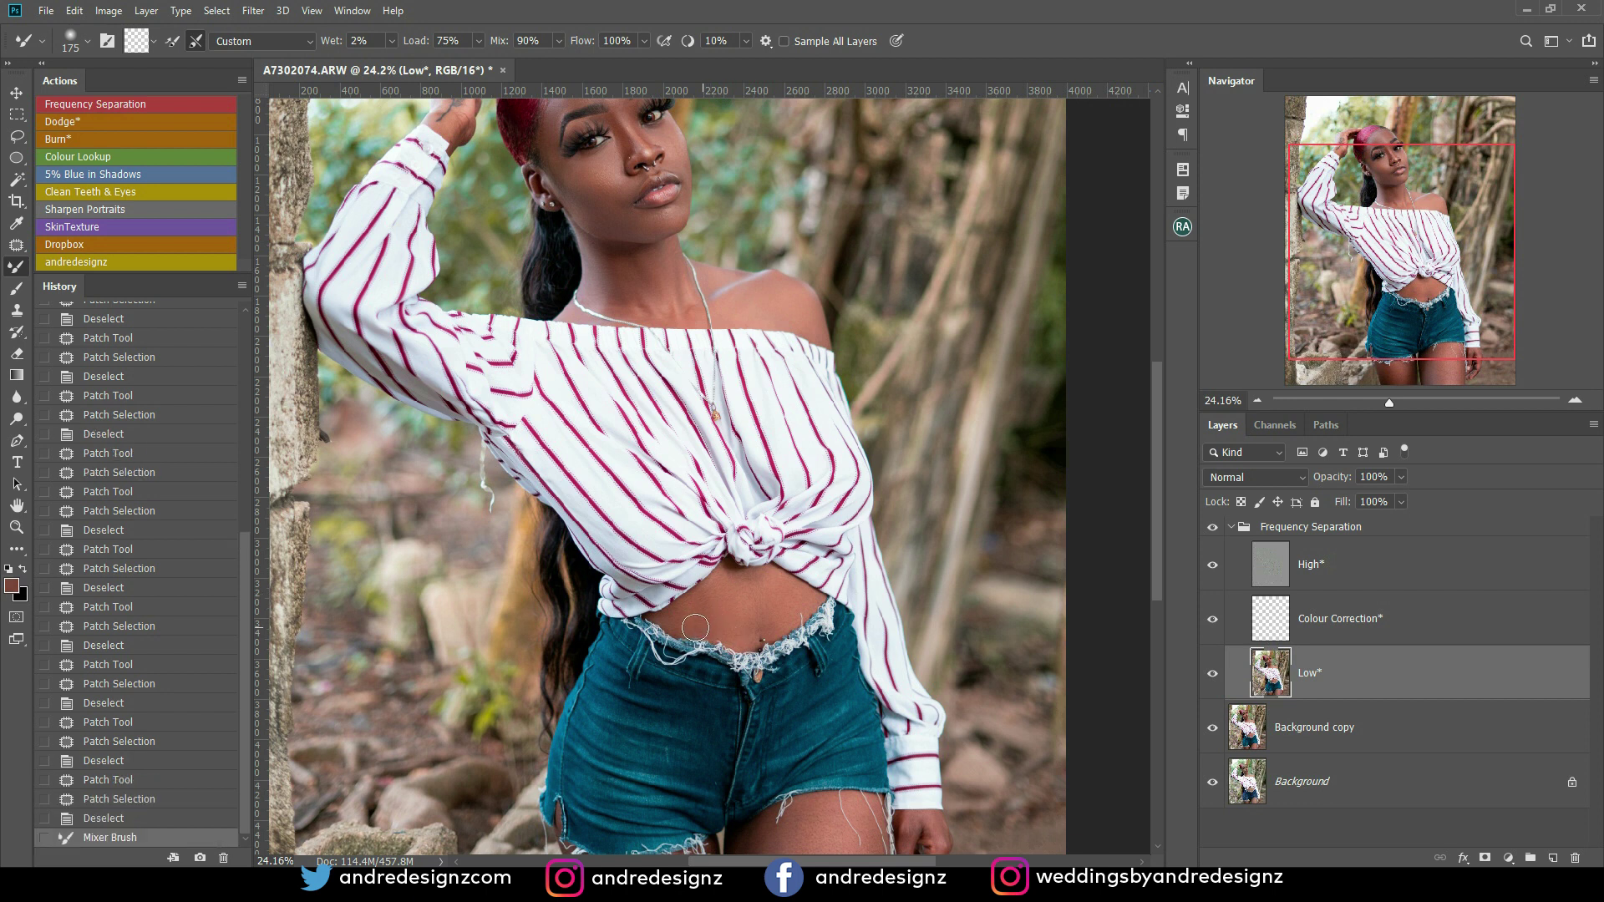
pyautogui.moveTo(689, 599); pyautogui.dragTo(735, 620)
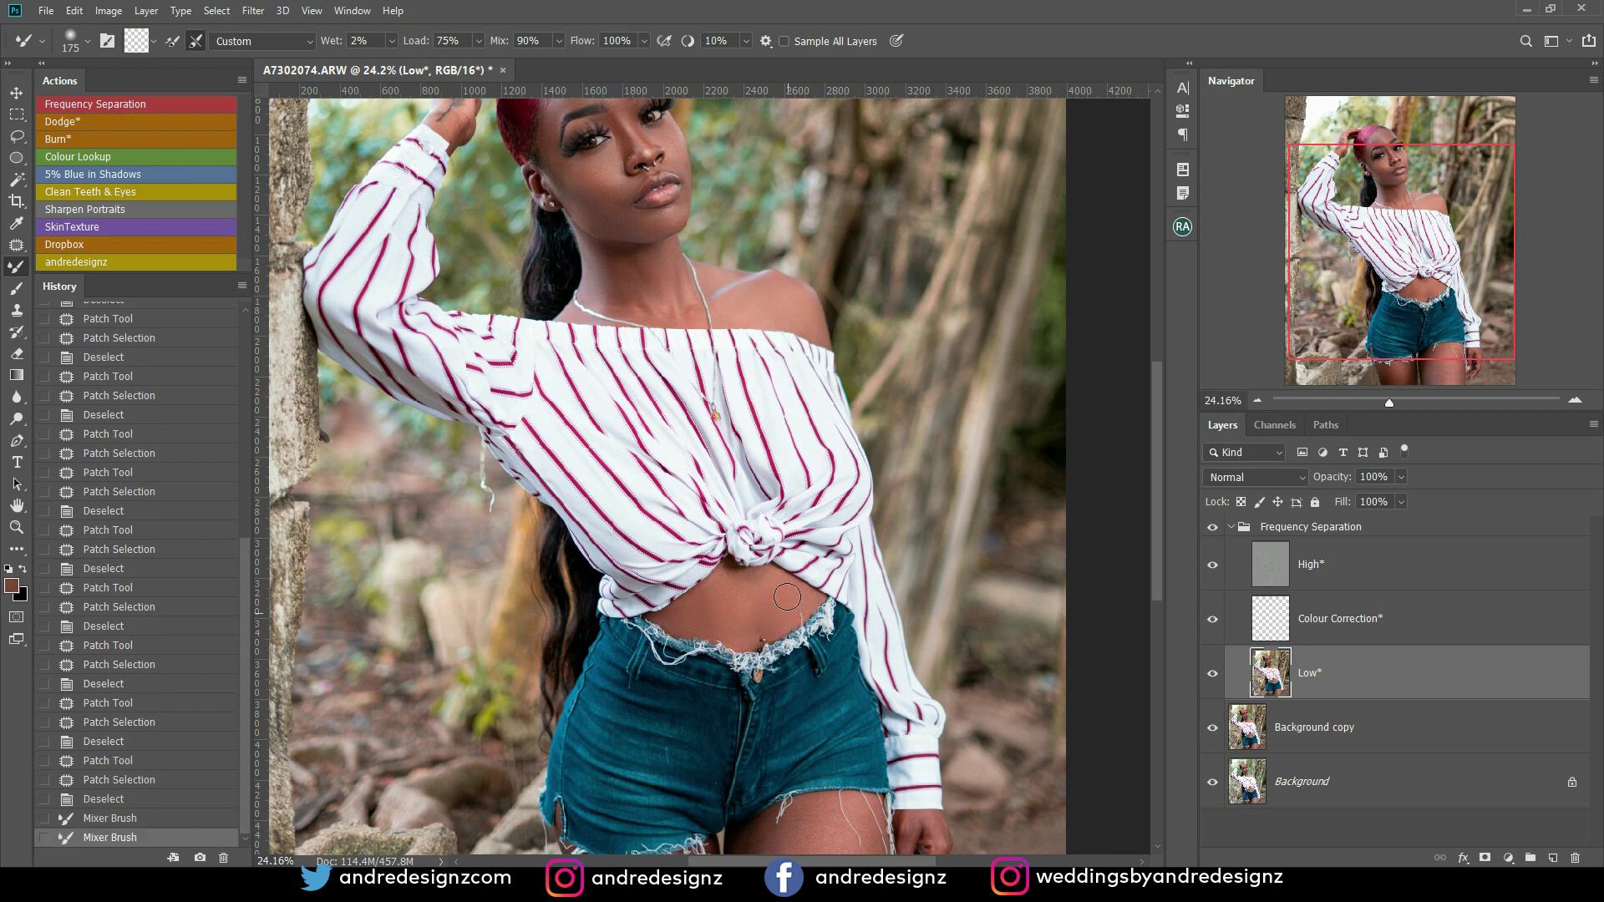
pyautogui.moveTo(697, 615)
pyautogui.mouseDown()
pyautogui.moveTo(769, 582)
pyautogui.moveTo(748, 604)
pyautogui.moveTo(772, 283)
pyautogui.mouseUp()
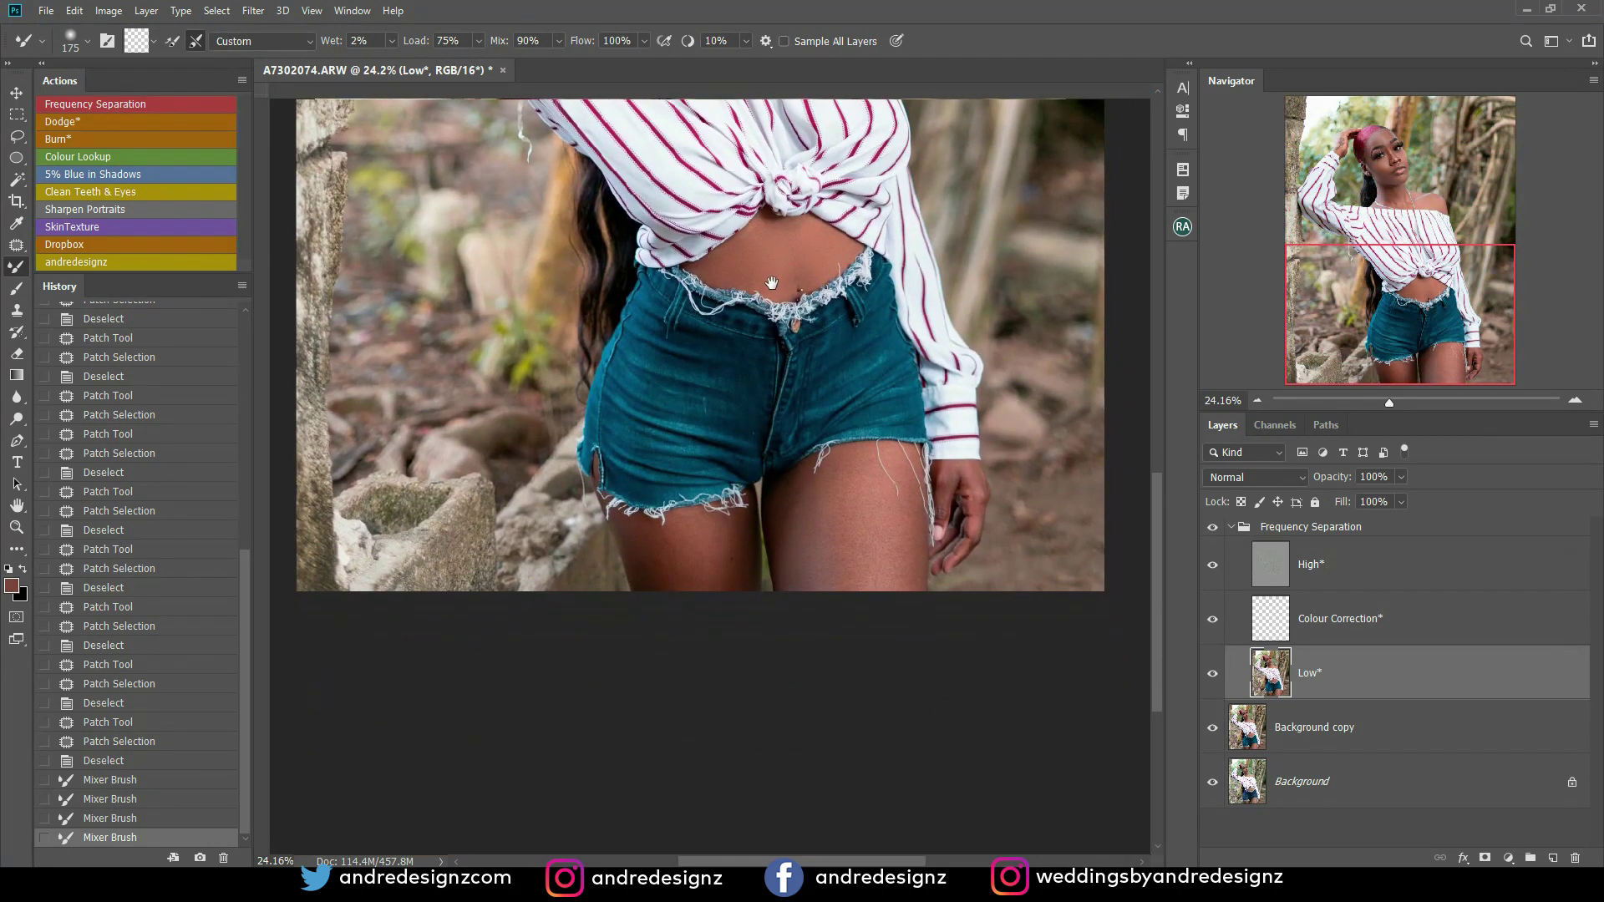
# Step: Smooth the skin tones of both thighs on the Low* layer, enlarging the Mixer Brush to 250 pixels for the more brightly lit thigh
pyautogui.hotkey('ctrl', 'r')
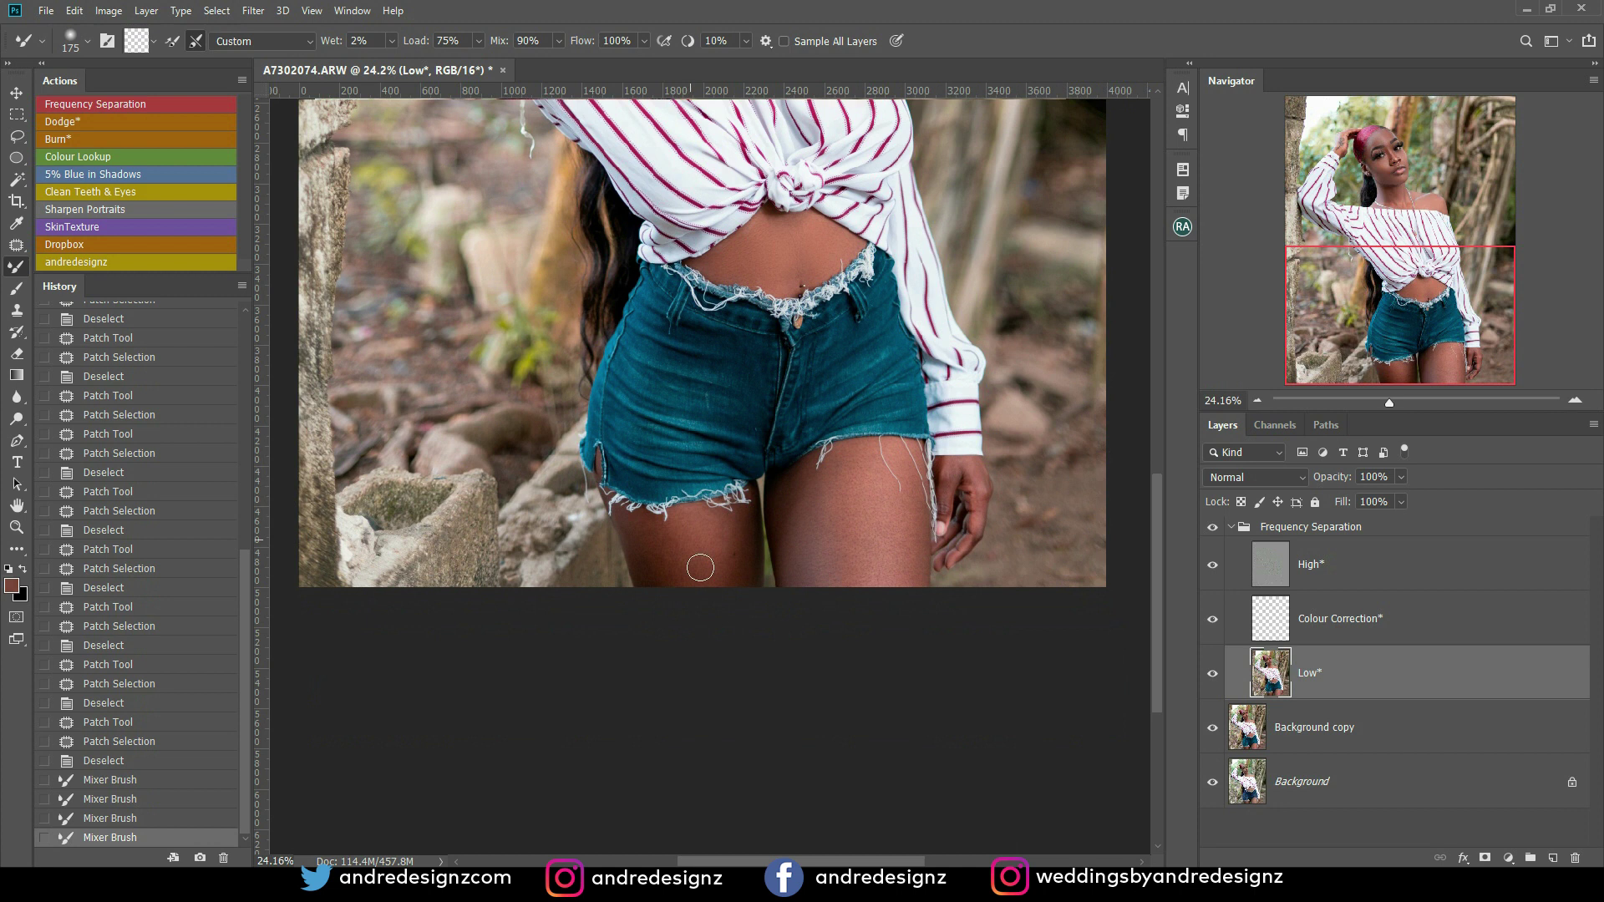
pyautogui.moveTo(710, 584)
pyautogui.mouseDown()
pyautogui.moveTo(697, 609)
pyautogui.moveTo(692, 523)
pyautogui.moveTo(763, 588)
pyautogui.mouseUp()
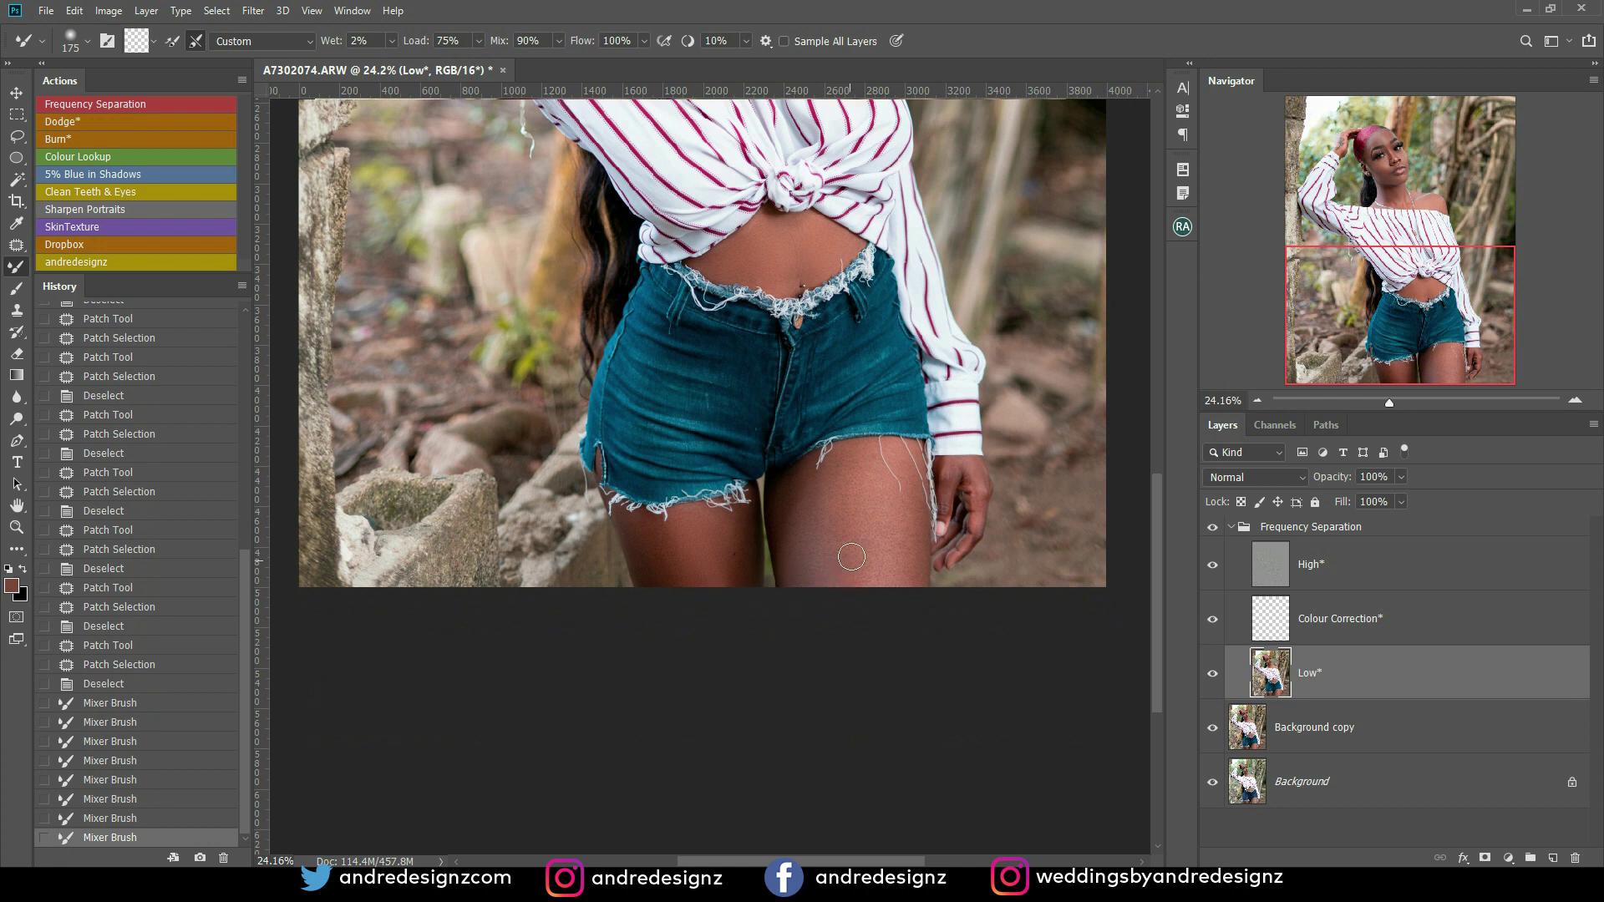
pyautogui.press(']')
pyautogui.press(']')
pyautogui.moveTo(858, 474); pyautogui.dragTo(870, 575)
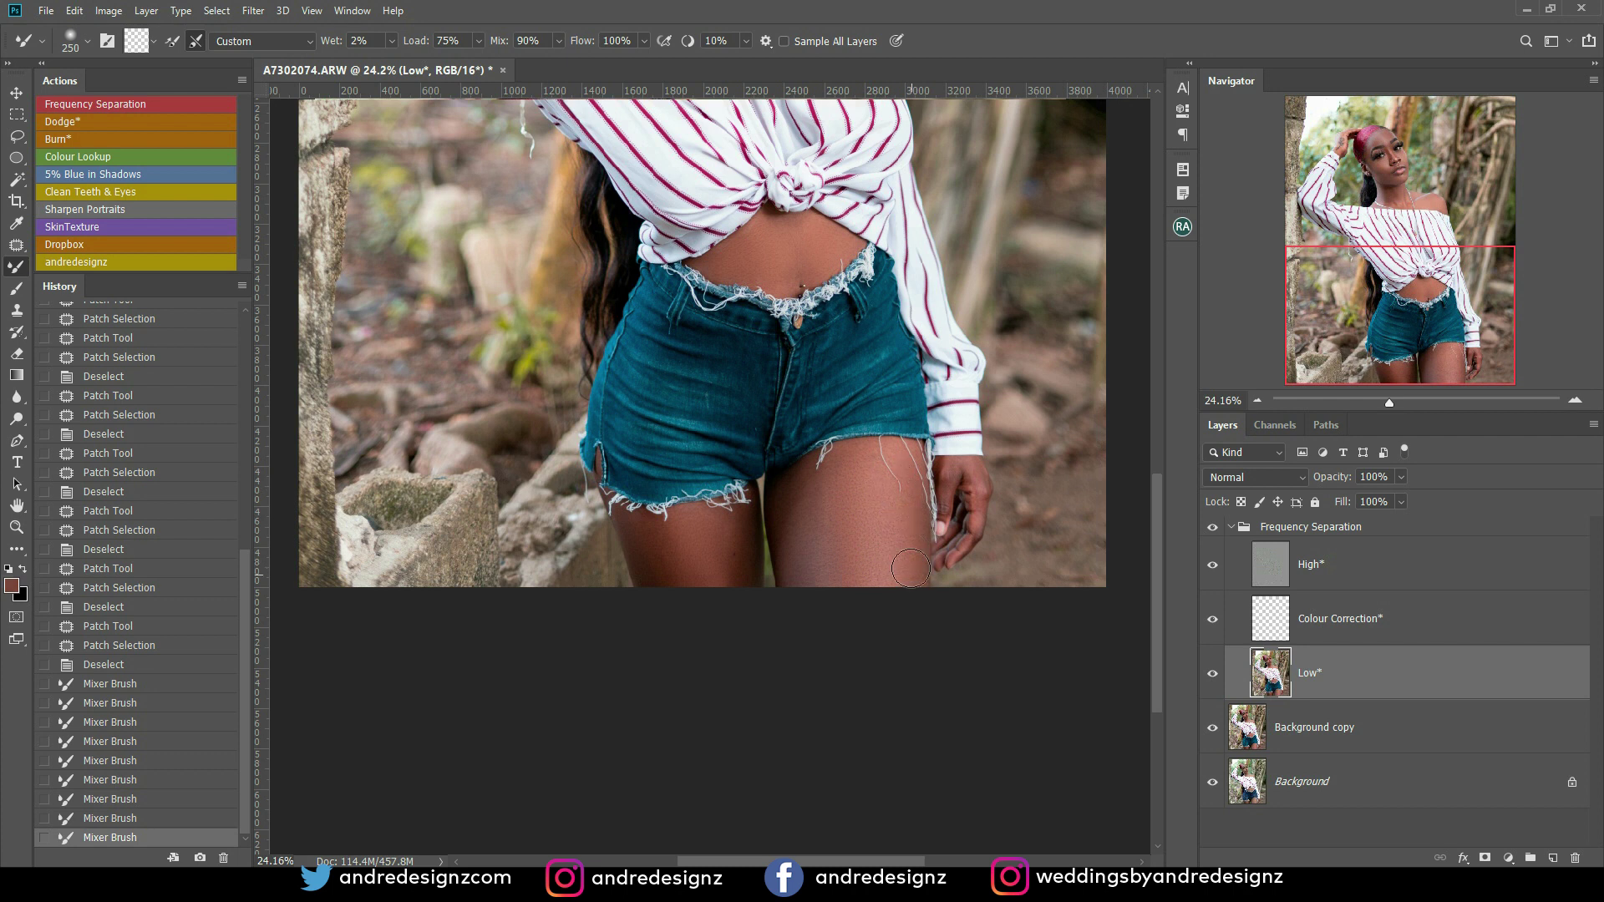
pyautogui.moveTo(823, 584)
pyautogui.mouseDown()
pyautogui.moveTo(793, 525)
pyautogui.moveTo(794, 570)
pyautogui.moveTo(783, 531)
pyautogui.moveTo(840, 509)
pyautogui.moveTo(849, 476)
pyautogui.moveTo(859, 610)
pyautogui.mouseUp()
pyautogui.moveTo(873, 501); pyautogui.dragTo(867, 534)
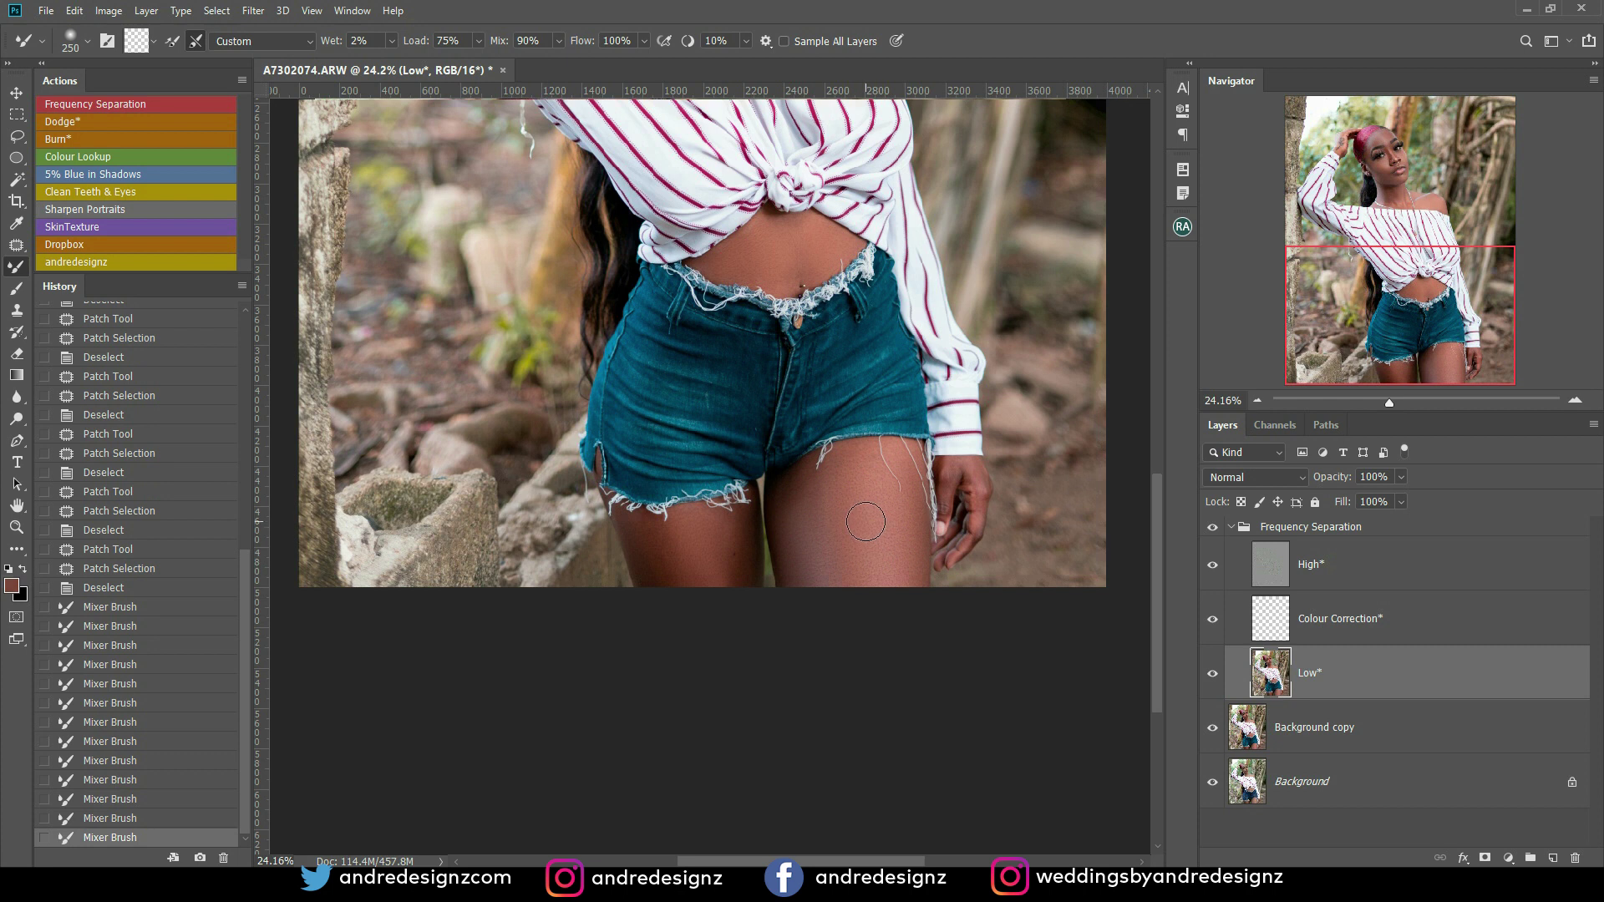
# Step: Collapse the Frequency Separation group and run the Dodge* action to add a masked dodge layer above it
pyautogui.scroll(-5, 861, 493)
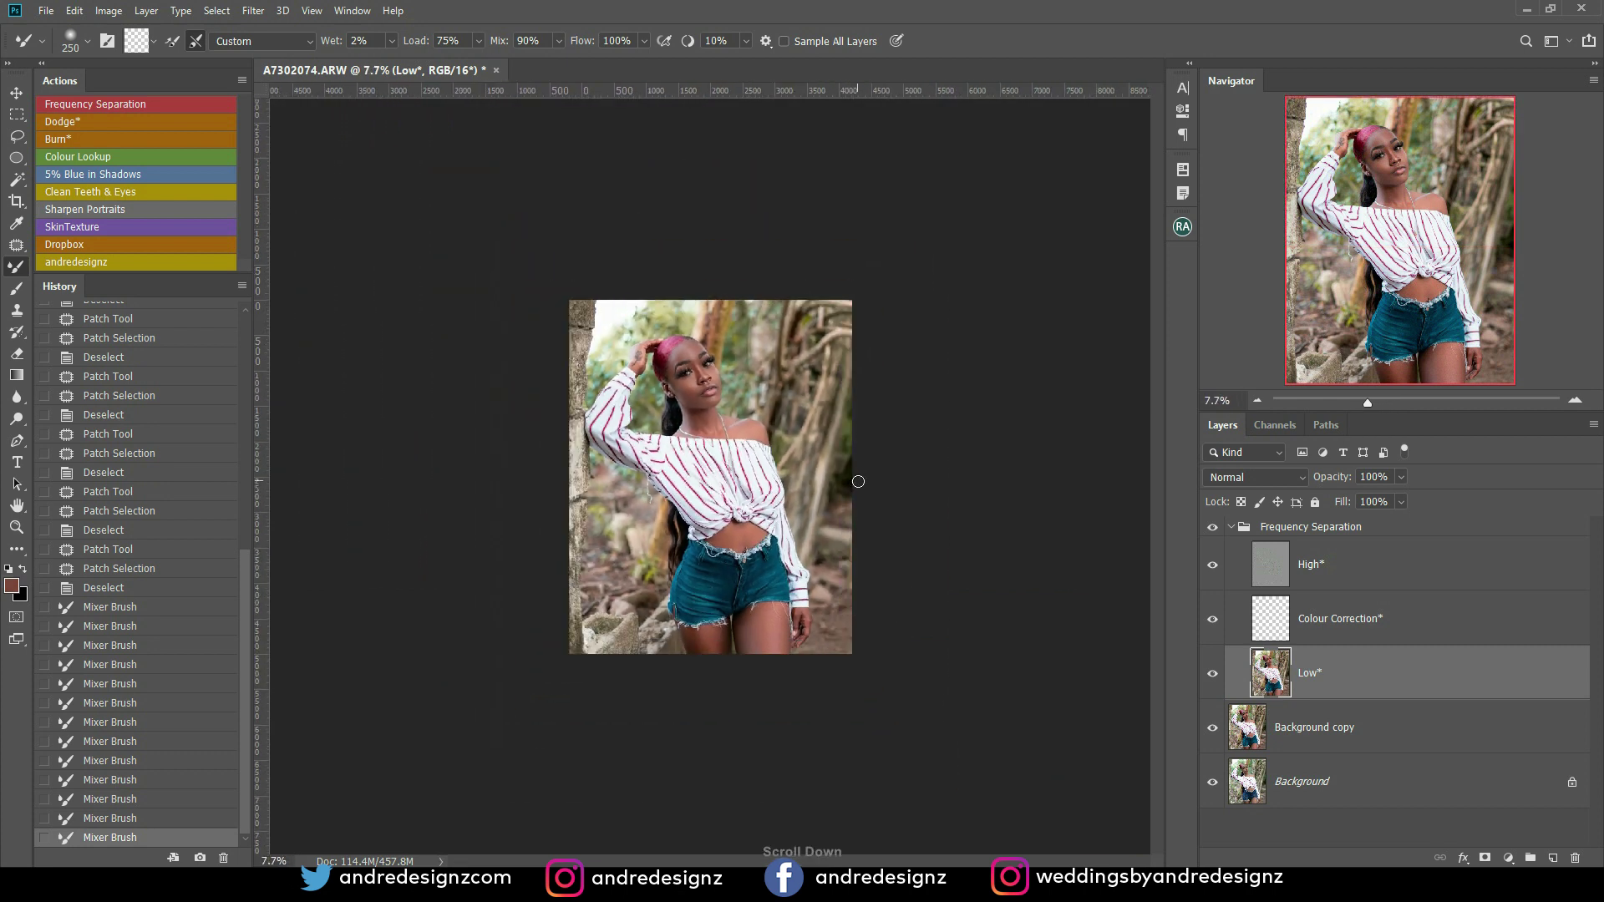
pyautogui.scroll(4, 857, 482)
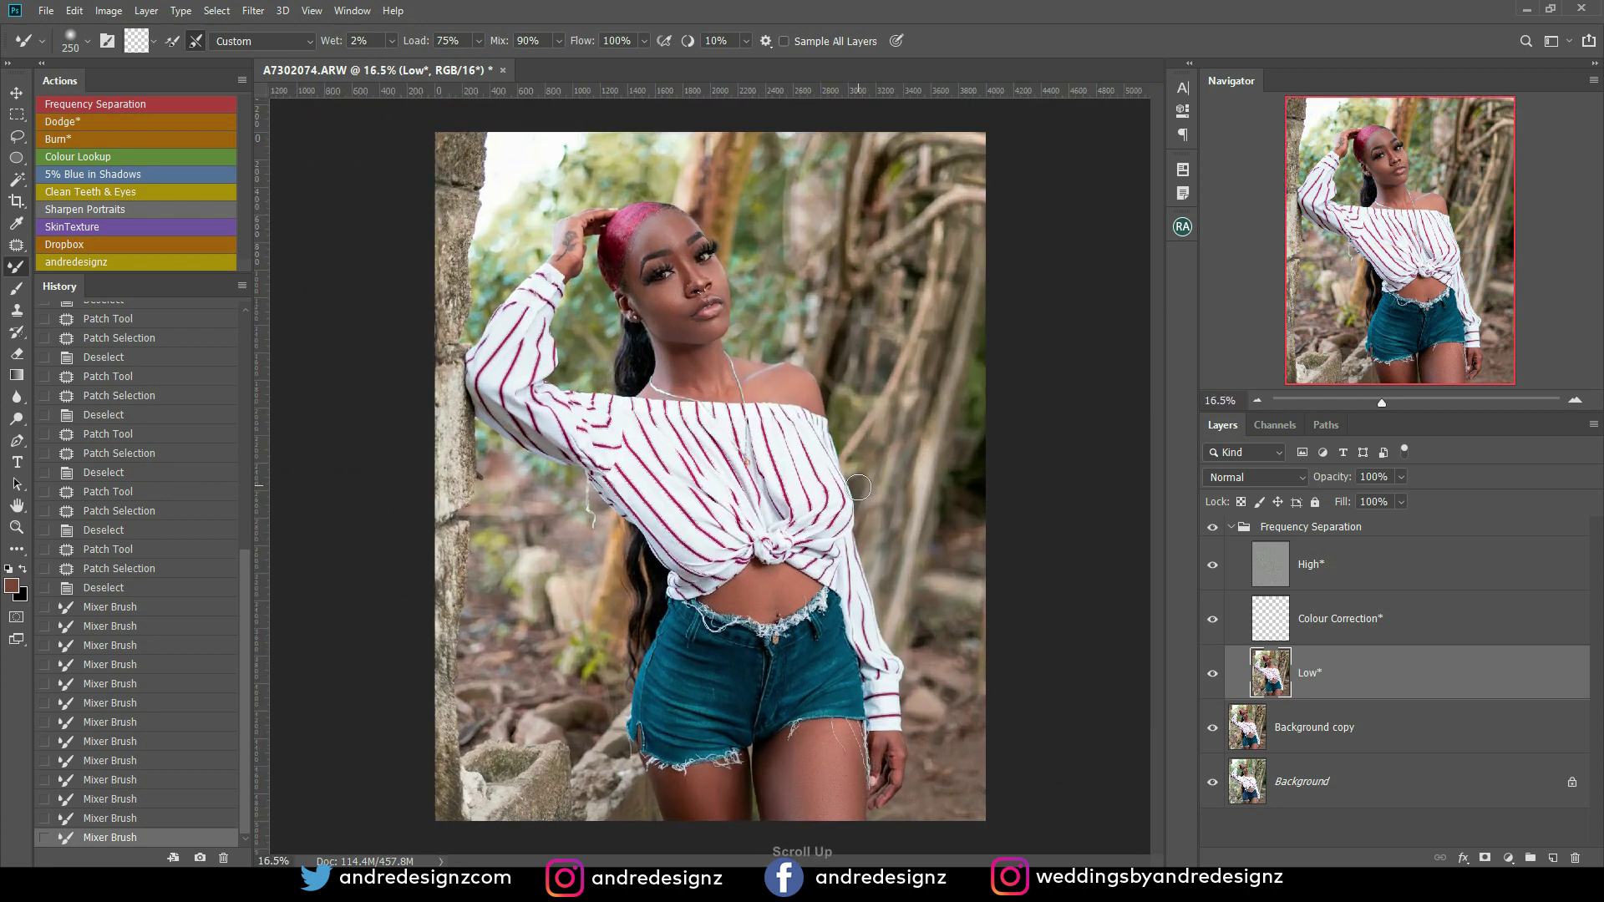
pyautogui.scroll(1, 859, 486)
pyautogui.scroll(-1, 859, 486)
pyautogui.click(1231, 528)
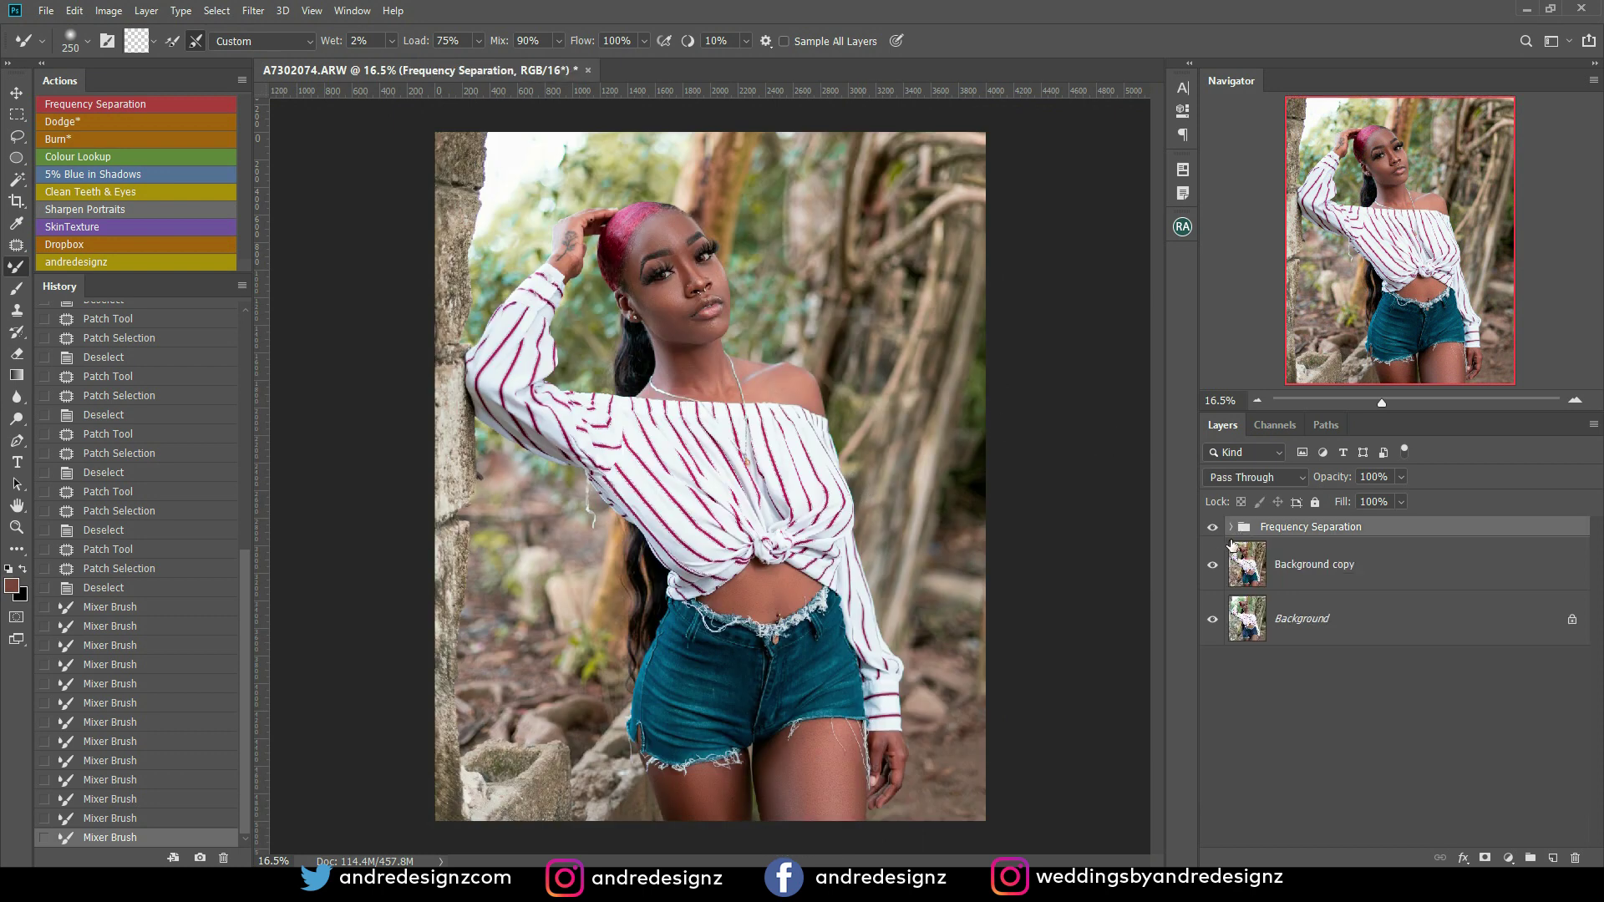
pyautogui.click(73, 122)
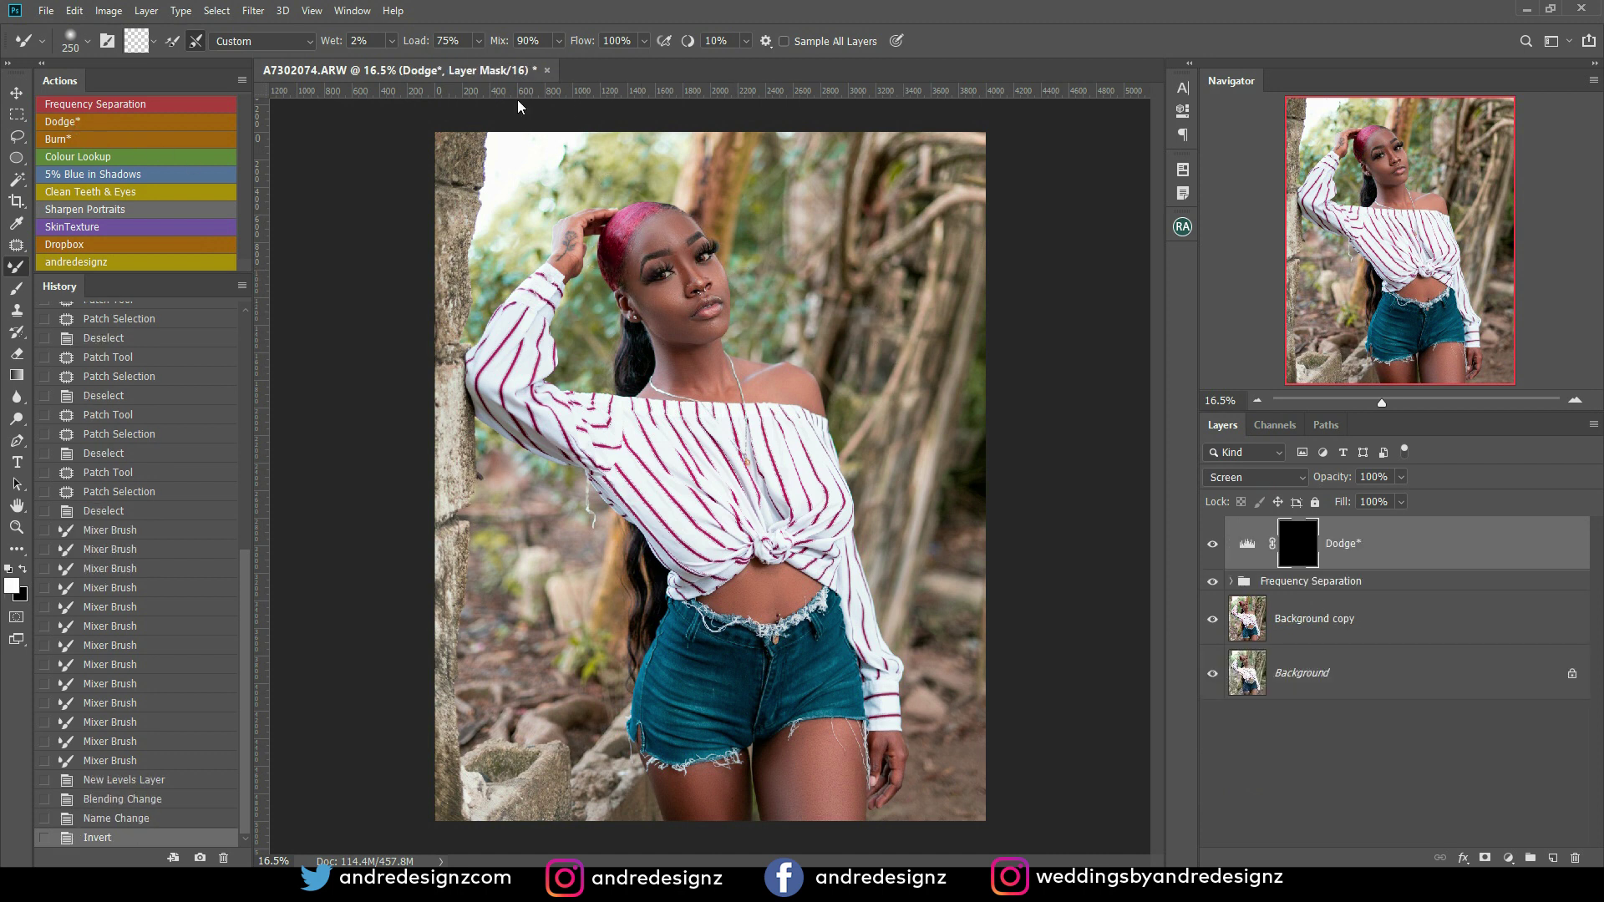
# Step: Paint highlights on the face and forehead in the Dodge* mask using the Brush tool at 1% flow, enlarged to 200 pixels
pyautogui.click(16, 288)
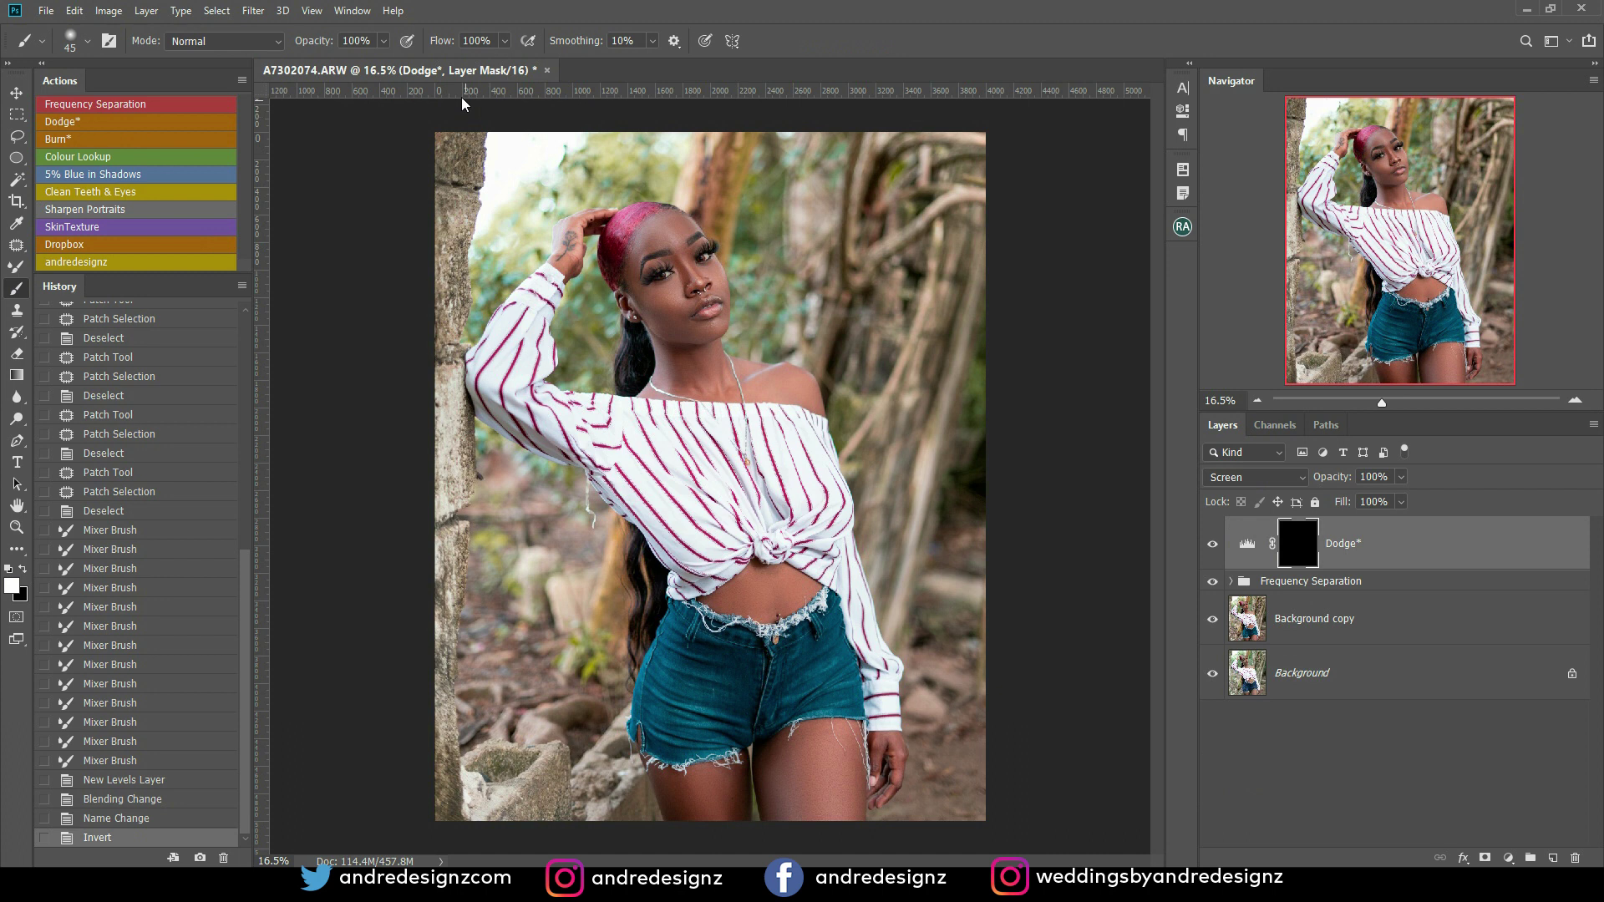
pyautogui.click(506, 42)
pyautogui.moveTo(508, 70); pyautogui.dragTo(415, 70)
pyautogui.moveTo(671, 294); pyautogui.dragTo(680, 261)
pyautogui.press(']')
pyautogui.press(']')
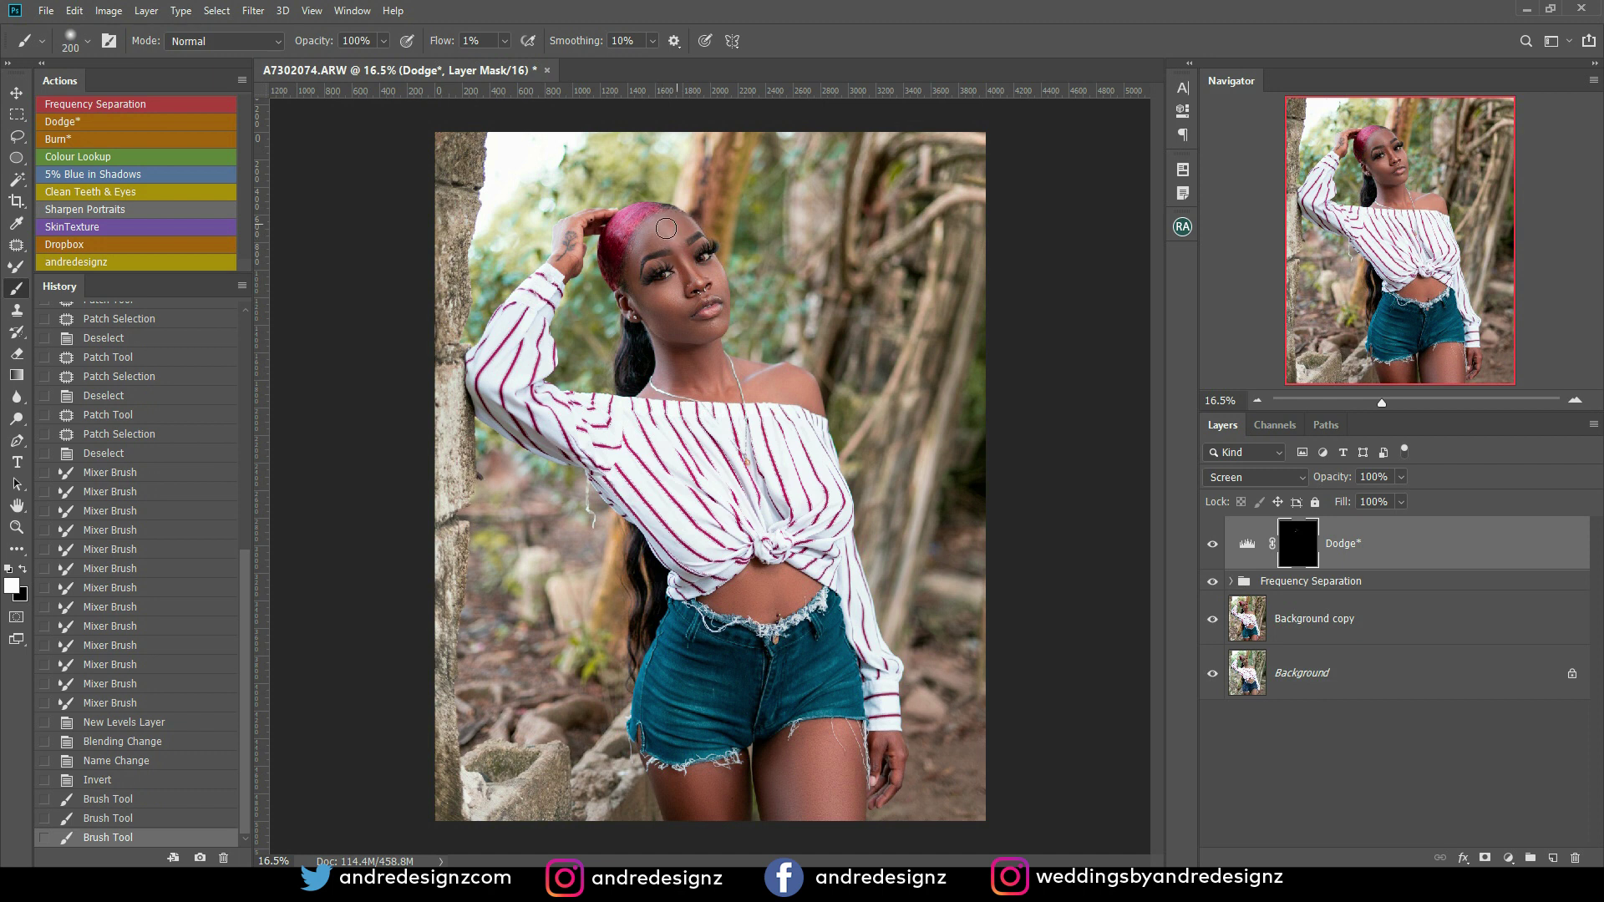
pyautogui.moveTo(669, 234)
pyautogui.mouseDown()
pyautogui.moveTo(671, 267)
pyautogui.moveTo(667, 227)
pyautogui.mouseUp()
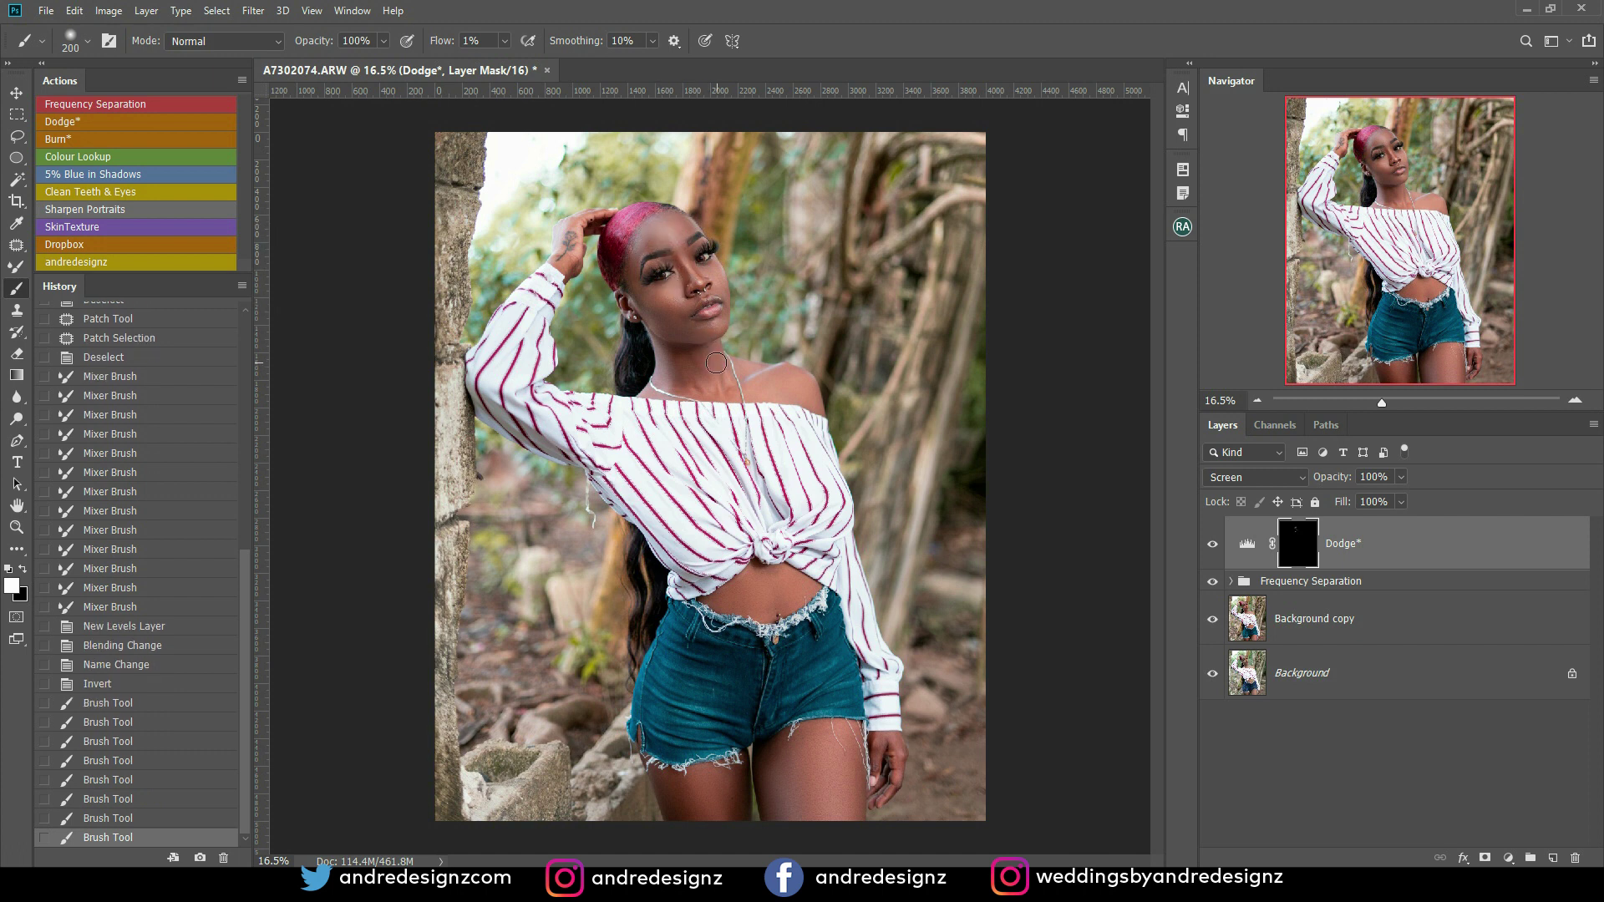
# Step: Brighten the cheeks and neck in the Dodge* mask using a 175-pixel brush
pyautogui.press('[')
pyautogui.press(']')
pyautogui.press(']')
pyautogui.press(']')
pyautogui.click(675, 293)
pyautogui.moveTo(726, 277); pyautogui.dragTo(706, 272)
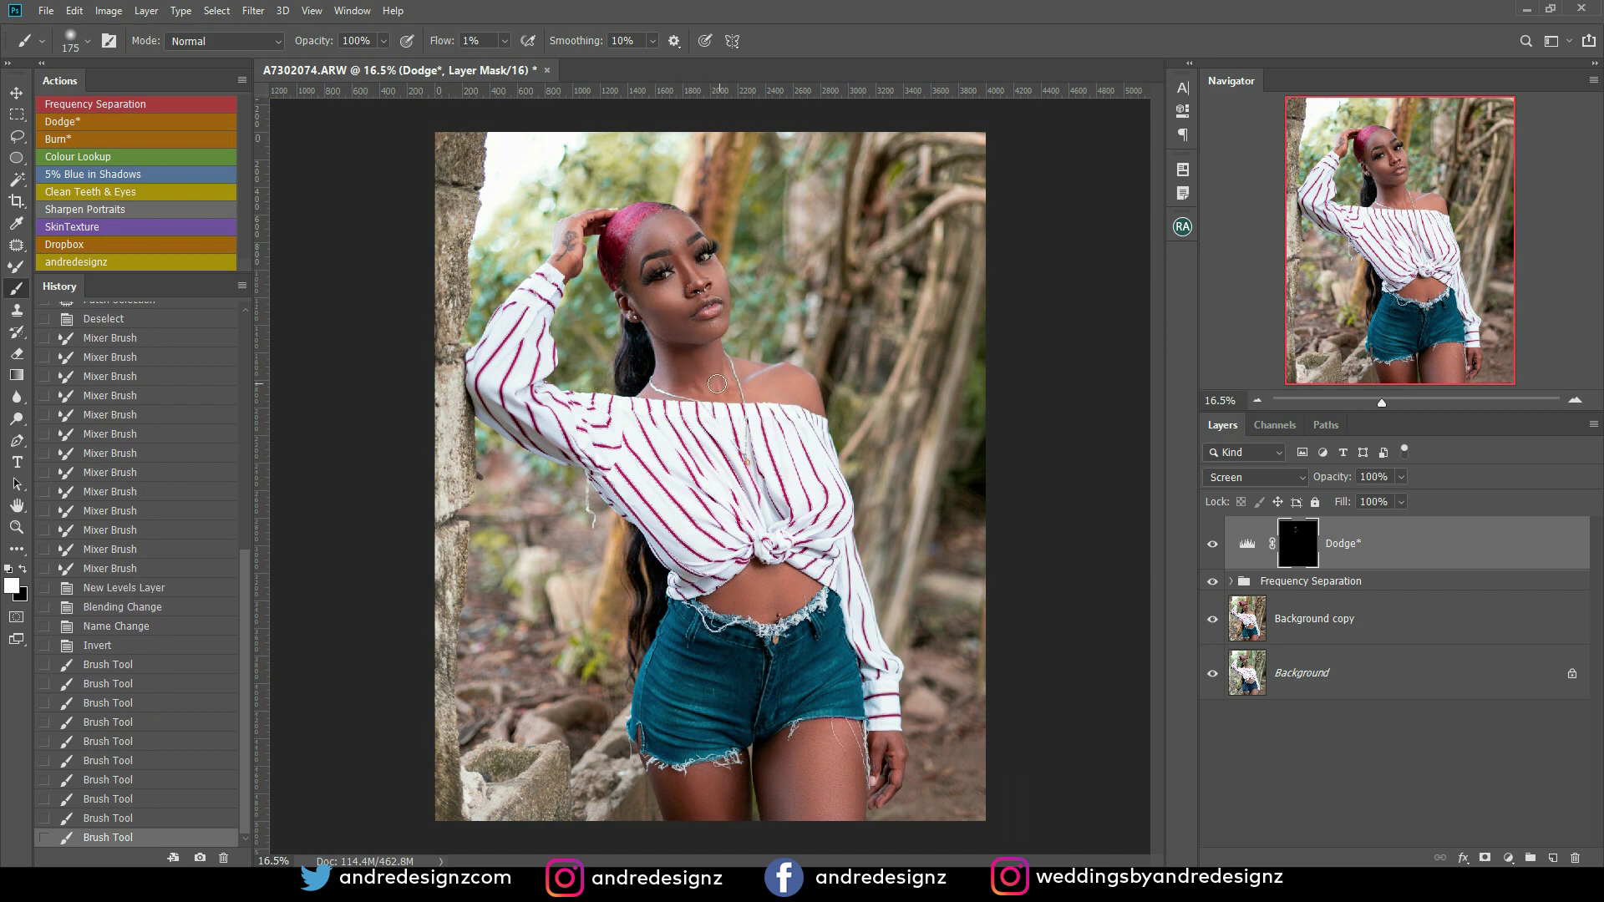
pyautogui.moveTo(698, 368)
pyautogui.mouseDown()
pyautogui.moveTo(717, 406)
pyautogui.moveTo(715, 376)
pyautogui.moveTo(686, 359)
pyautogui.moveTo(700, 384)
pyautogui.mouseUp()
# Step: Dodge the midriff and both thighs with a 250-pixel brush and compare the image with the Dodge* layer hidden and shown
pyautogui.press(']')
pyautogui.press(']')
pyautogui.moveTo(763, 590); pyautogui.dragTo(783, 635)
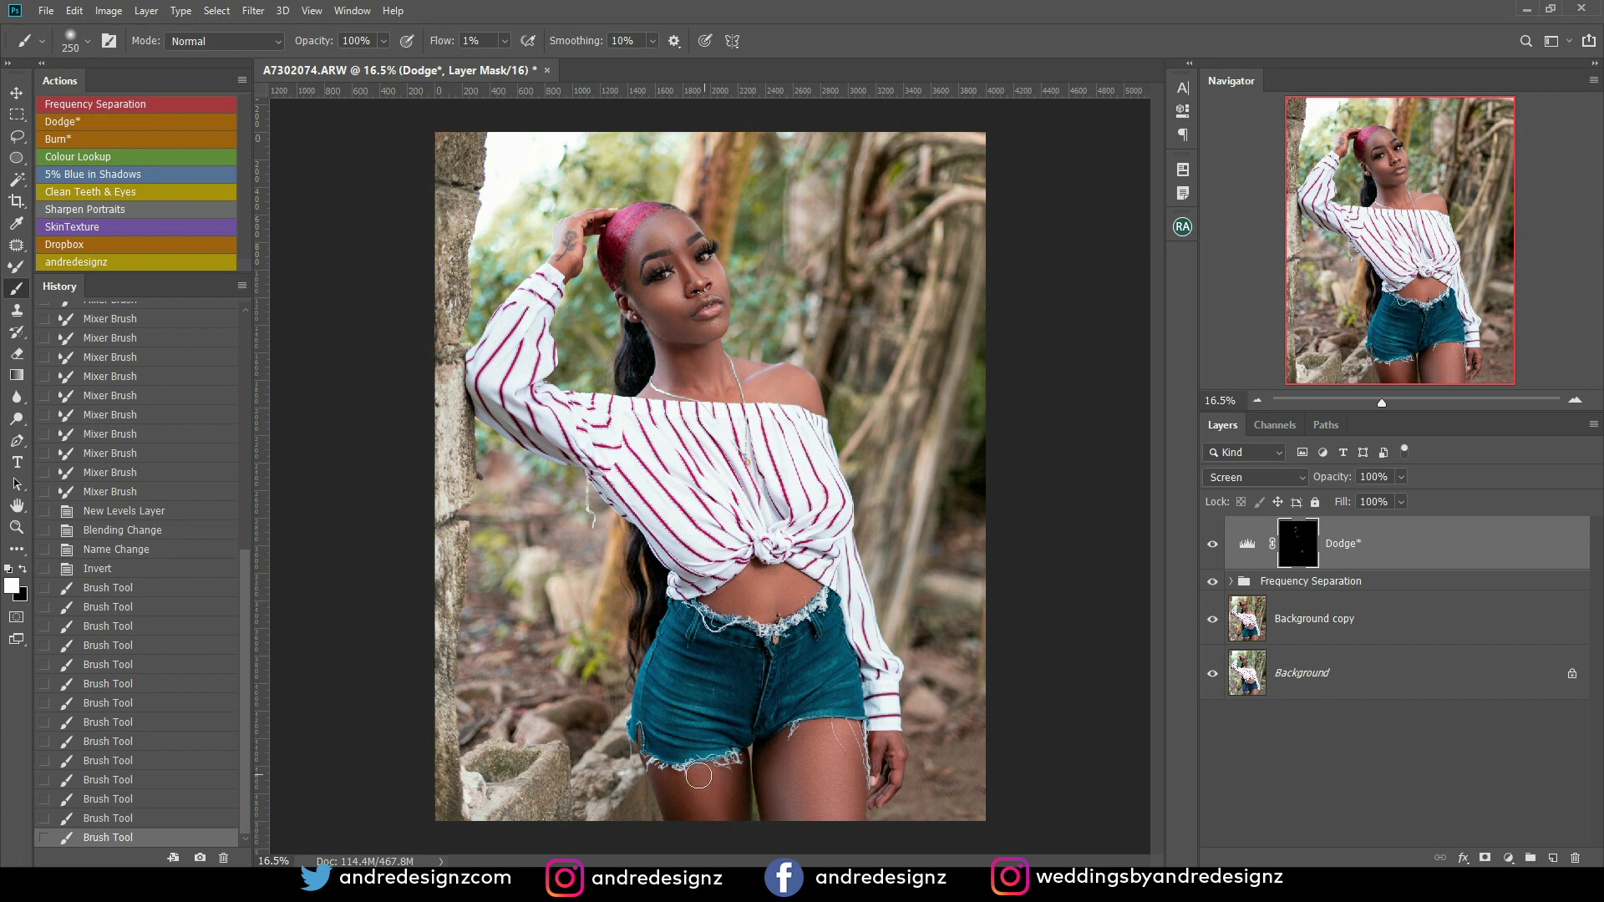
pyautogui.moveTo(690, 785); pyautogui.dragTo(719, 794)
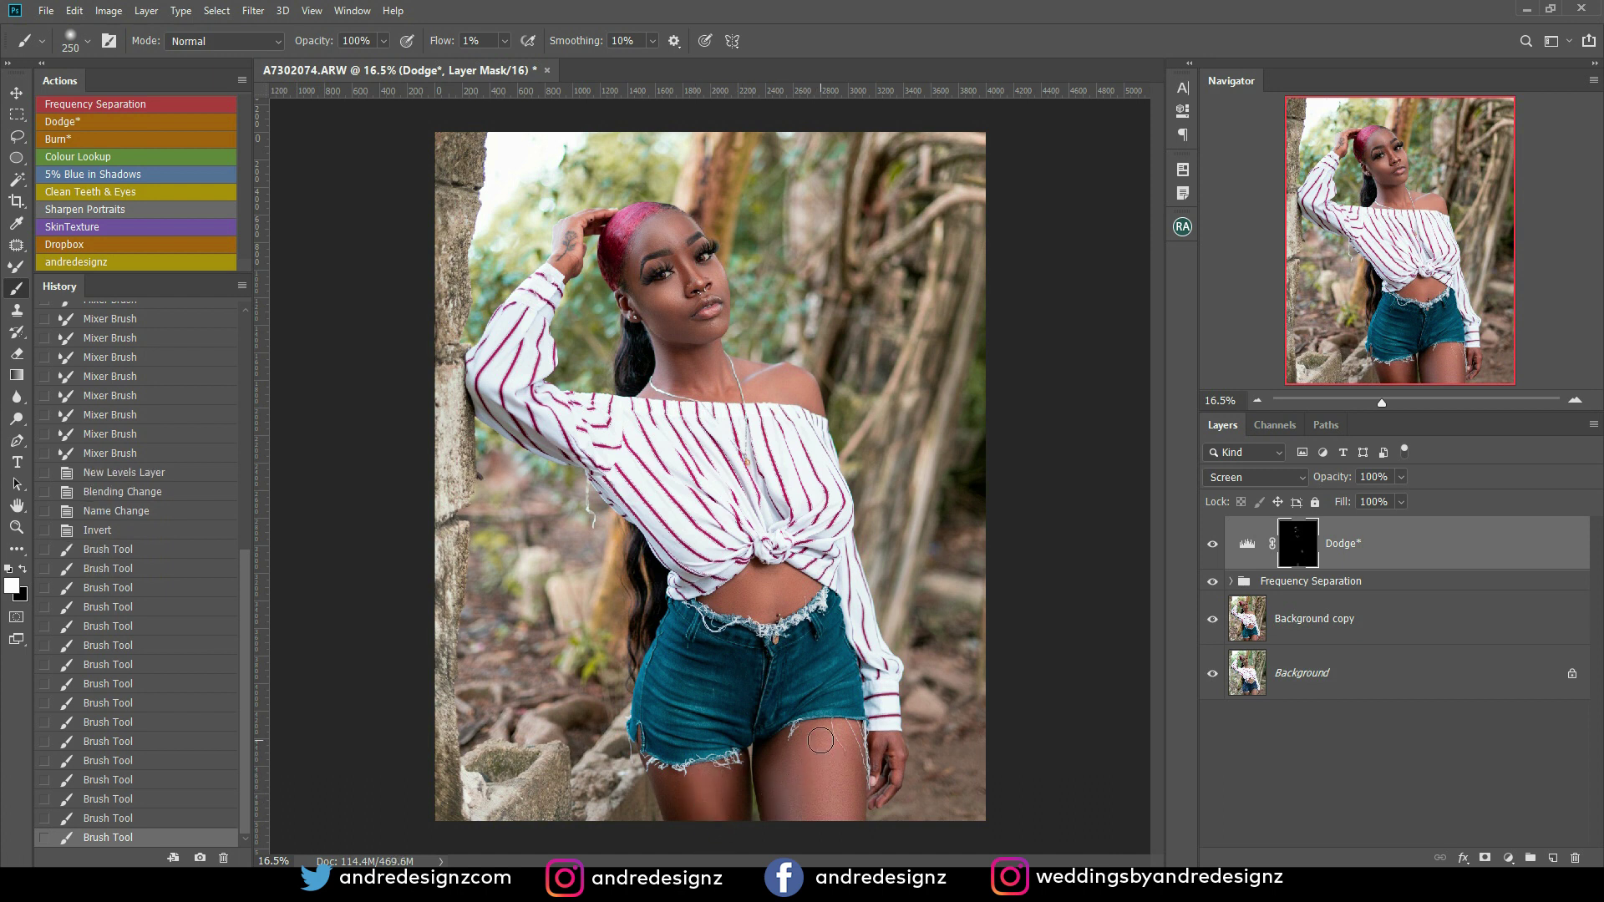
pyautogui.moveTo(823, 815)
pyautogui.mouseDown()
pyautogui.moveTo(806, 760)
pyautogui.moveTo(827, 794)
pyautogui.moveTo(827, 756)
pyautogui.mouseUp()
pyautogui.moveTo(827, 756); pyautogui.dragTo(835, 794)
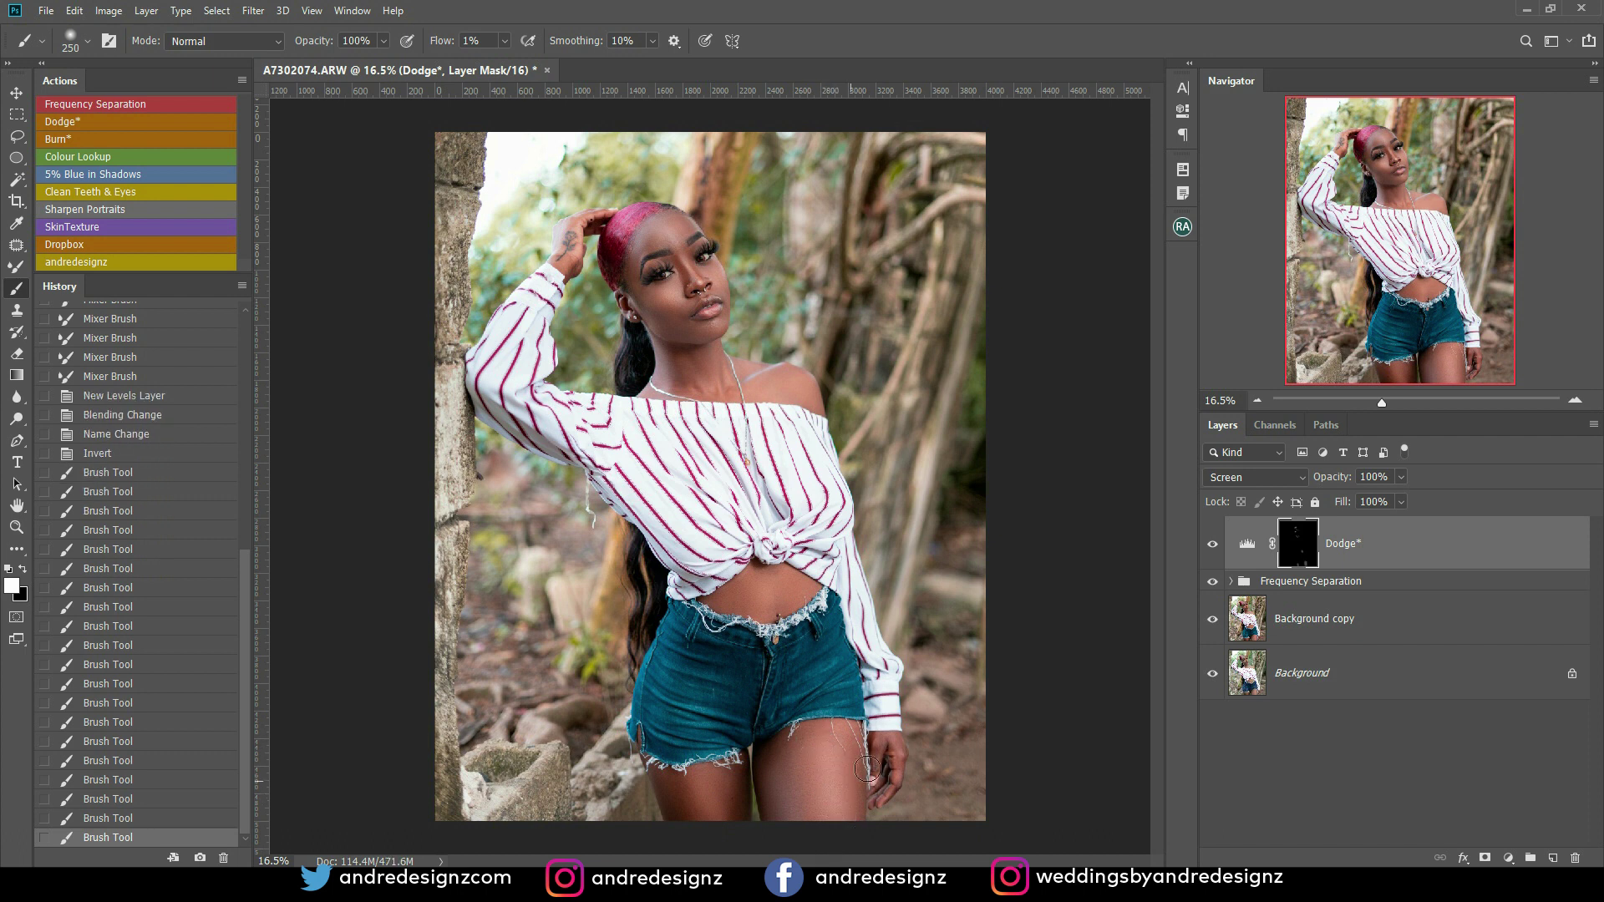
pyautogui.click(1214, 545)
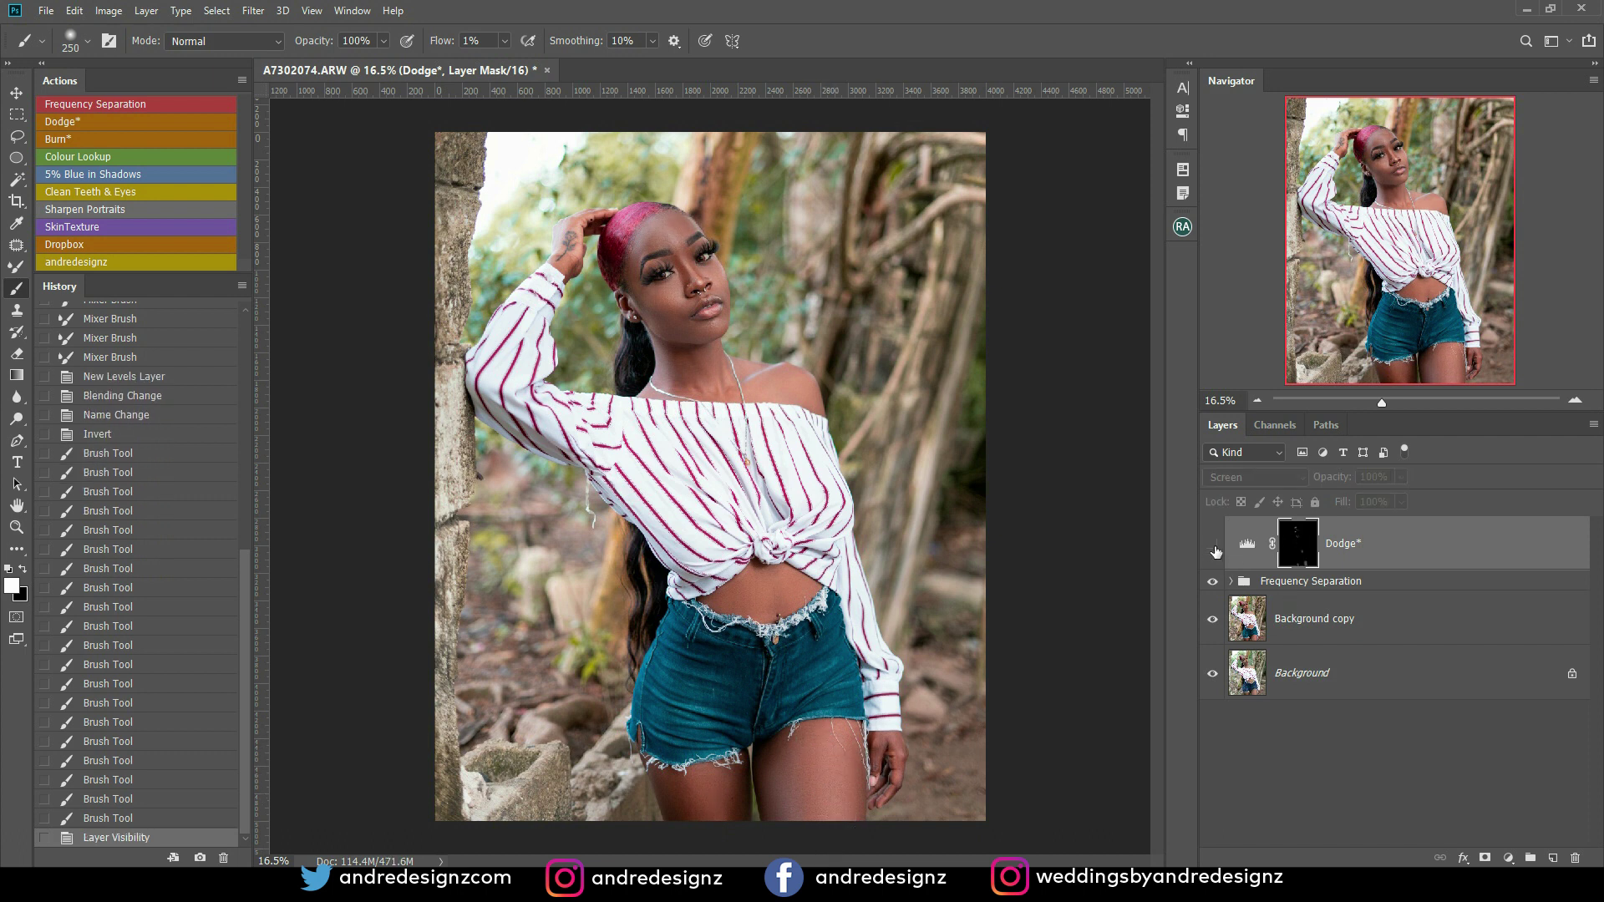
pyautogui.click(1213, 546)
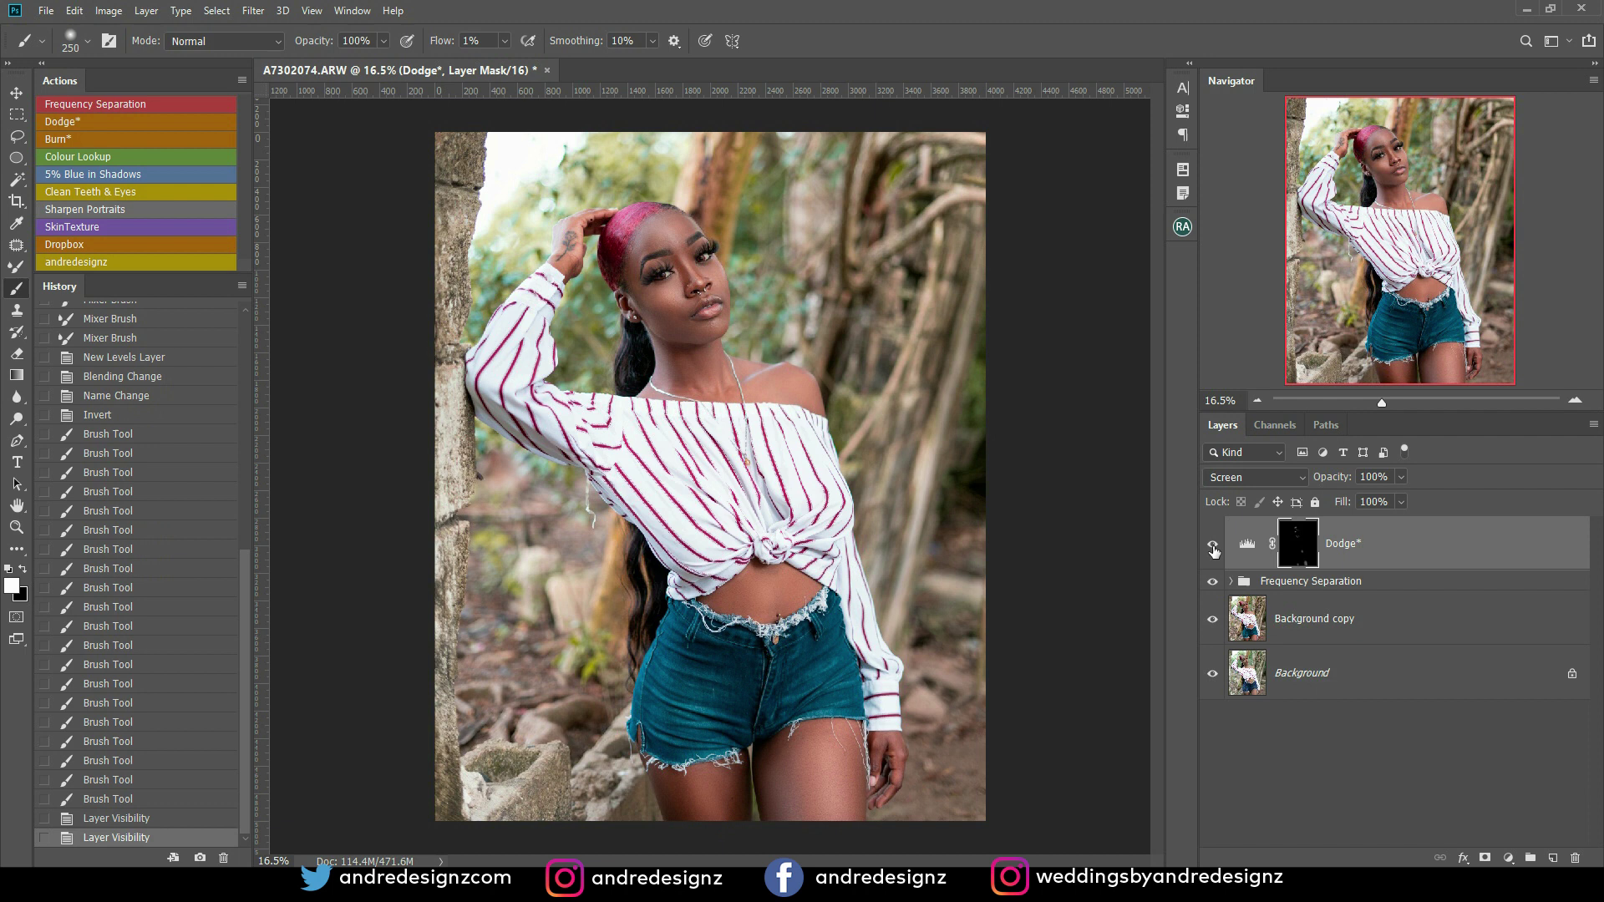
# Step: Run the Burn* action and paint shadows on the thighs, jawline and shoulder in the new layer's mask
pyautogui.click(74, 138)
pyautogui.moveTo(687, 783); pyautogui.dragTo(675, 794)
pyautogui.moveTo(793, 757)
pyautogui.mouseDown()
pyautogui.moveTo(790, 828)
pyautogui.moveTo(832, 814)
pyautogui.mouseUp()
pyautogui.moveTo(849, 760)
pyautogui.mouseDown()
pyautogui.moveTo(853, 735)
pyautogui.moveTo(849, 750)
pyautogui.mouseUp()
pyautogui.click(675, 322)
pyautogui.moveTo(782, 381)
pyautogui.mouseDown()
pyautogui.moveTo(756, 393)
pyautogui.moveTo(811, 393)
pyautogui.moveTo(762, 386)
pyautogui.moveTo(785, 374)
pyautogui.mouseUp()
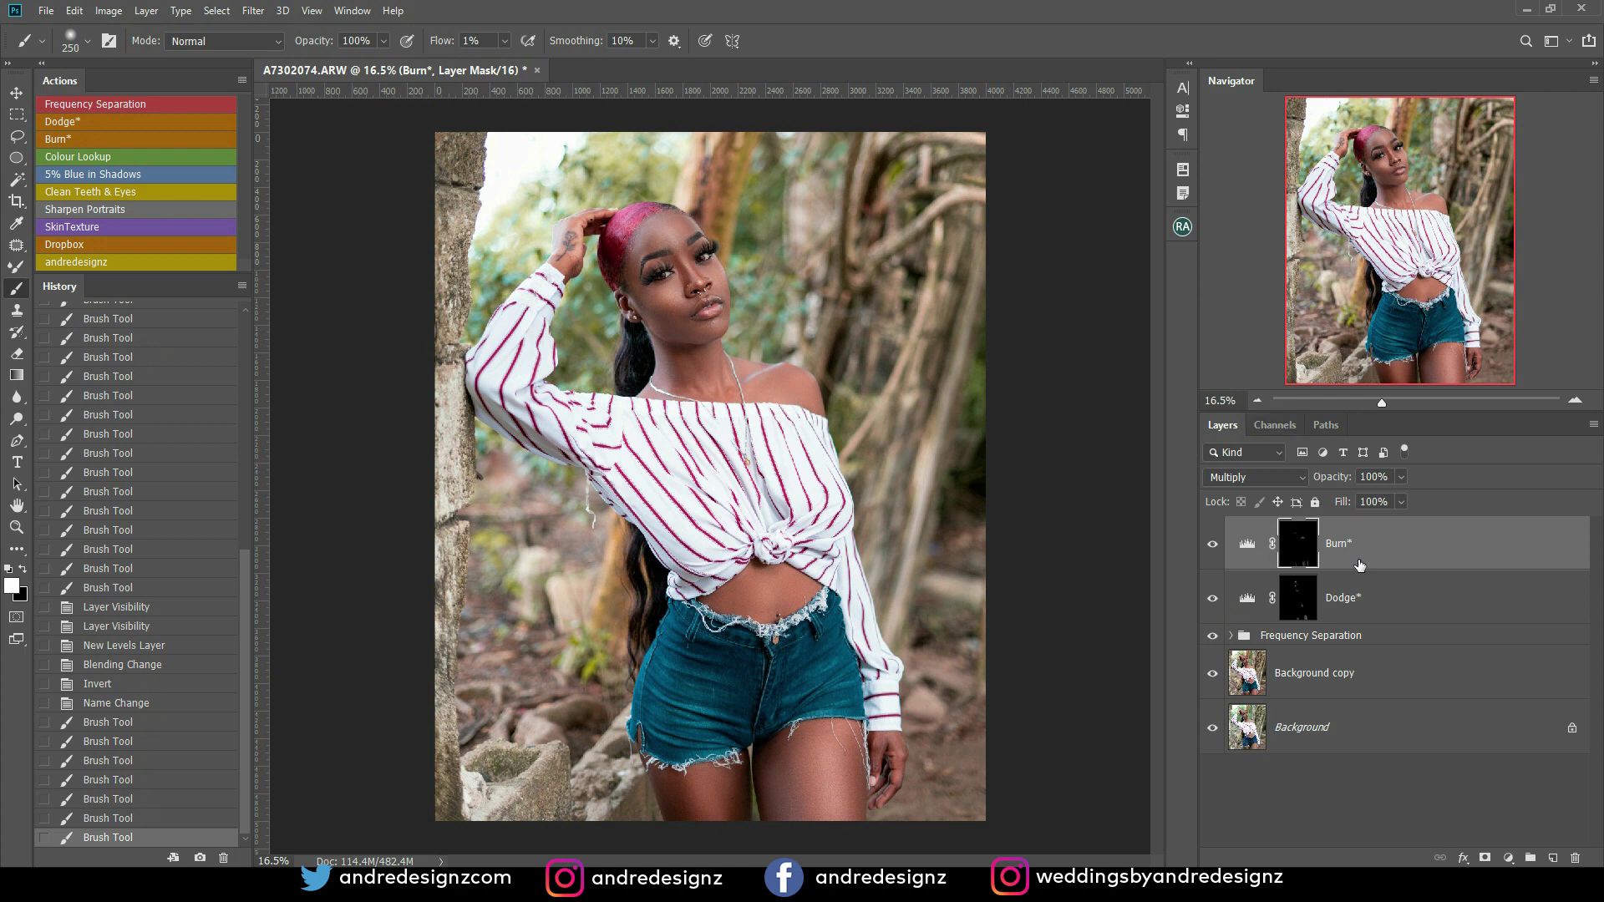
# Step: Run the Colour Lookup action and reduce the resulting adjustment layer's opacity to 41%
pyautogui.click(92, 157)
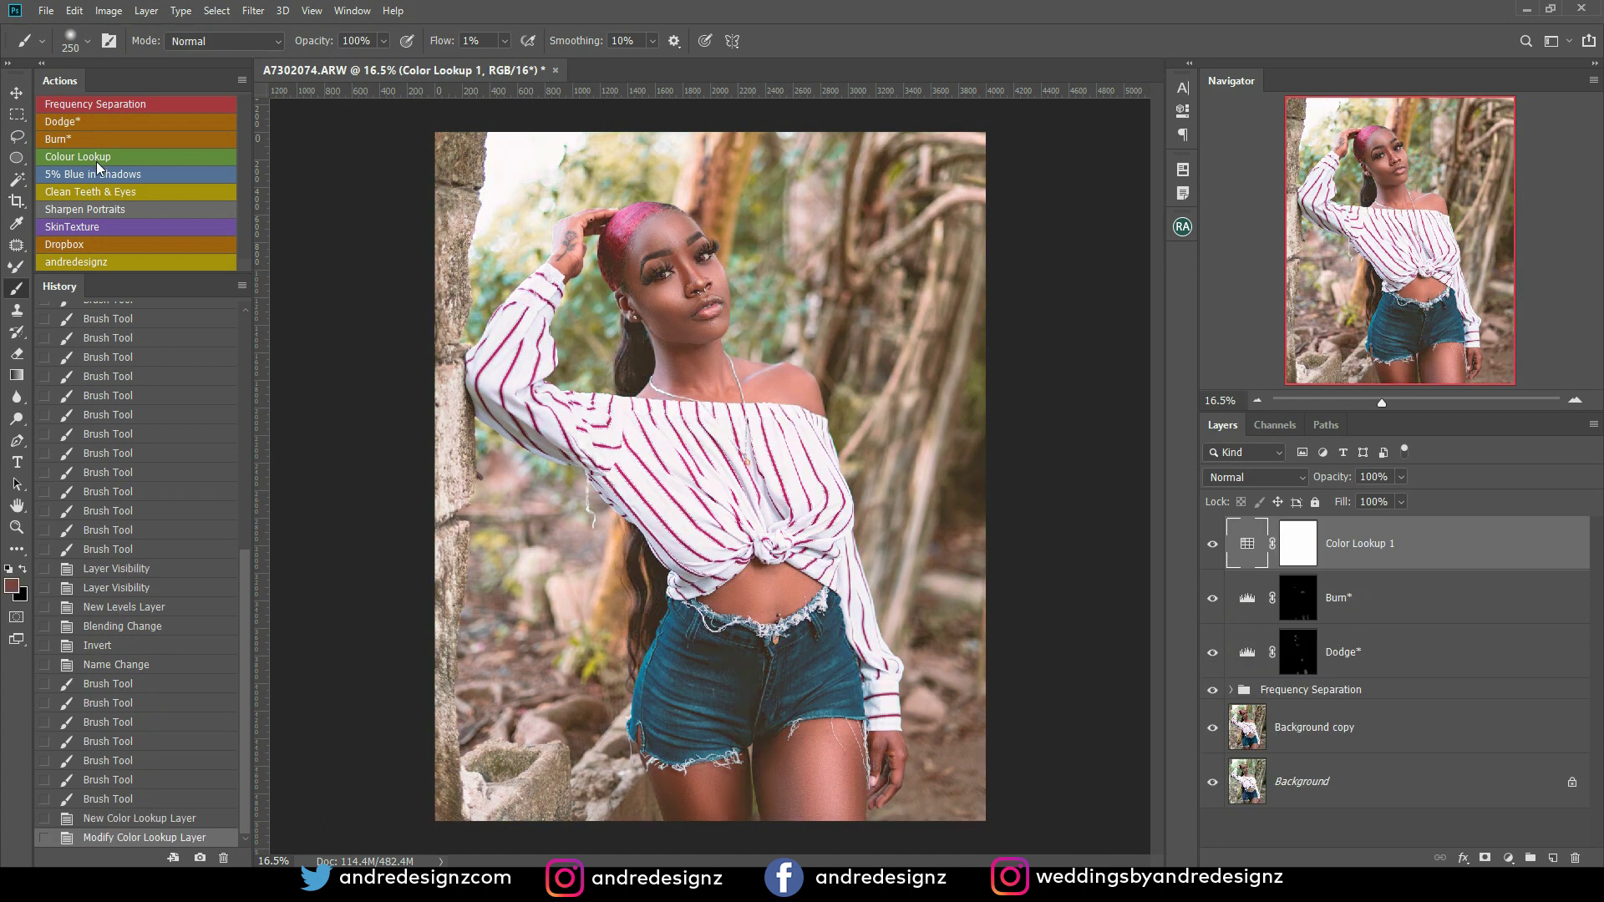
pyautogui.click(1401, 477)
pyautogui.click(1355, 498)
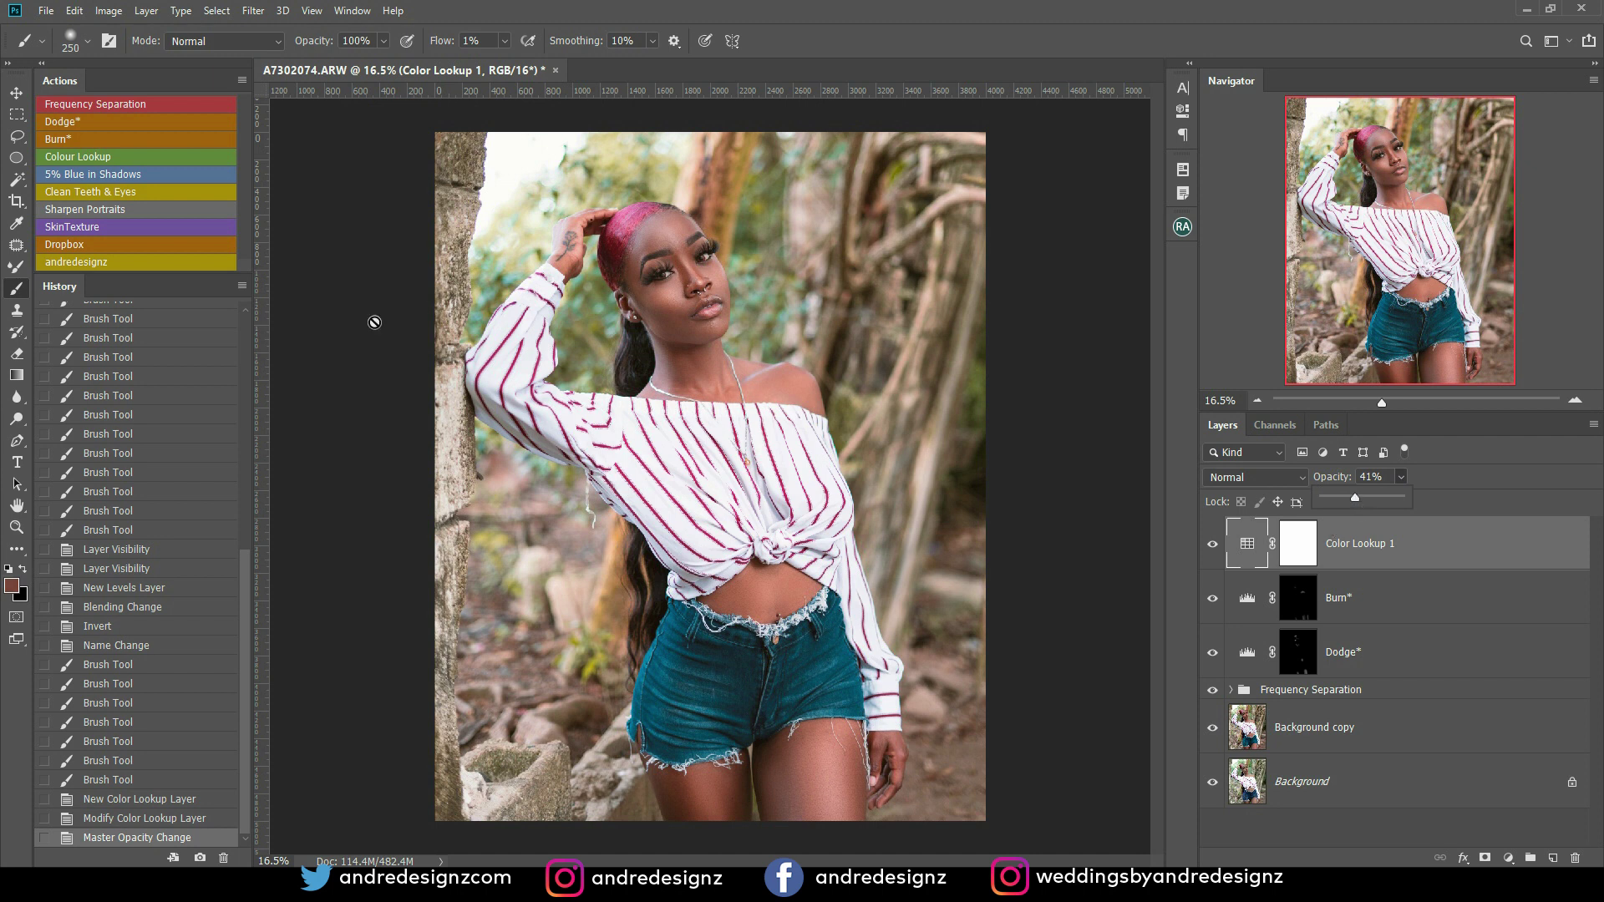
# Step: Run the 5% Blue in Shadows action and group all layers above the Background
pyautogui.click(93, 173)
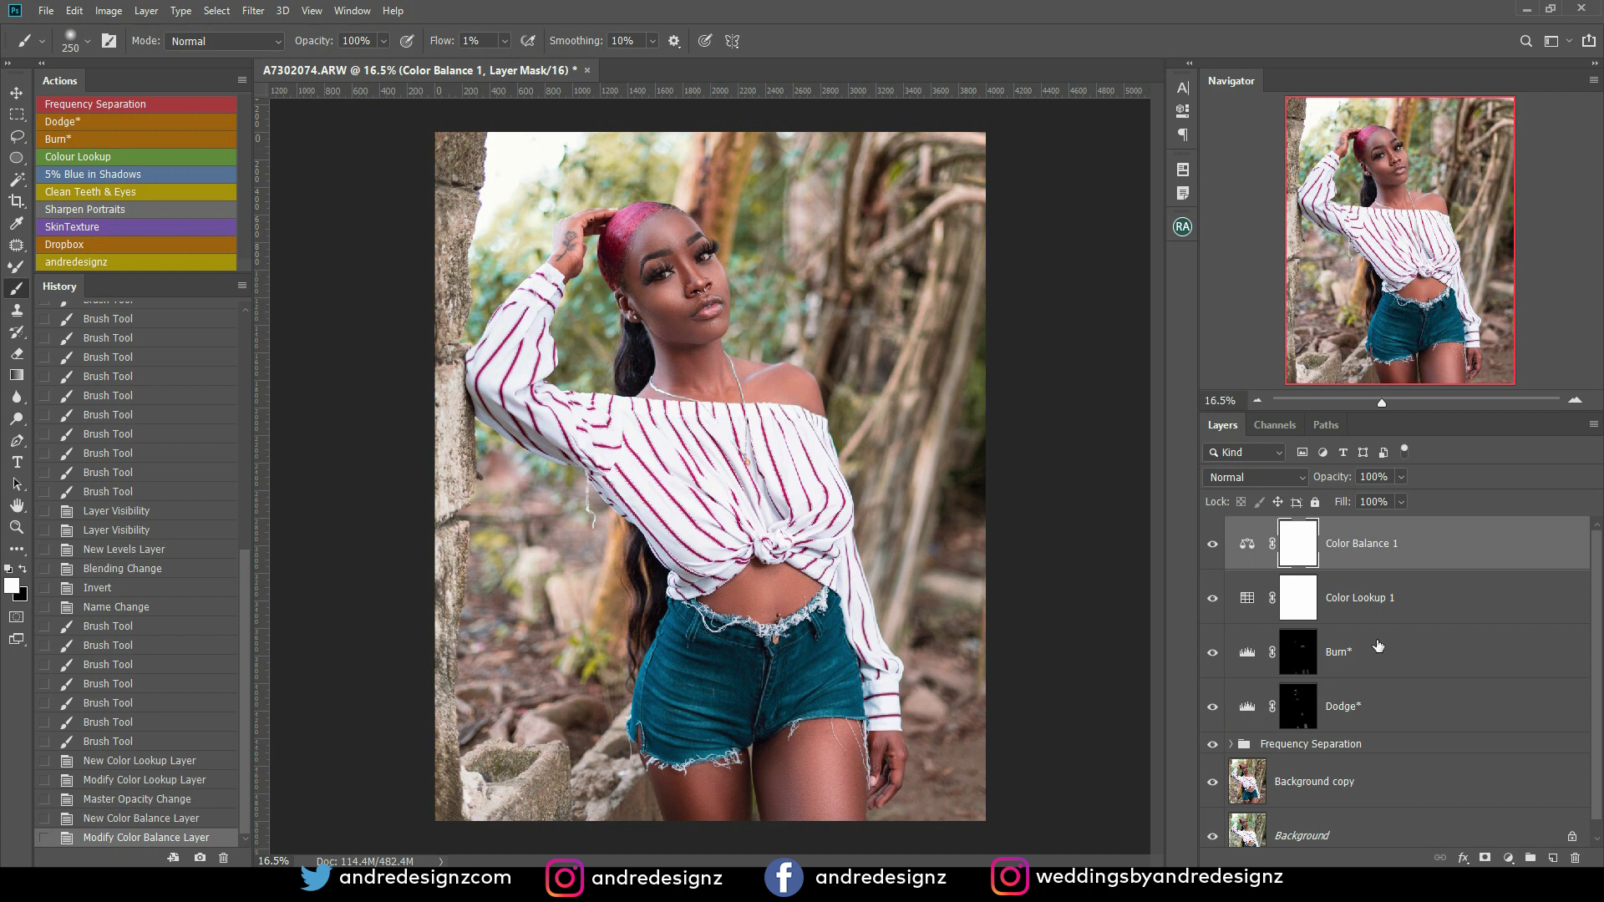
pyautogui.keyDown('shift'); pyautogui.click(1385, 777); pyautogui.keyUp('shift')
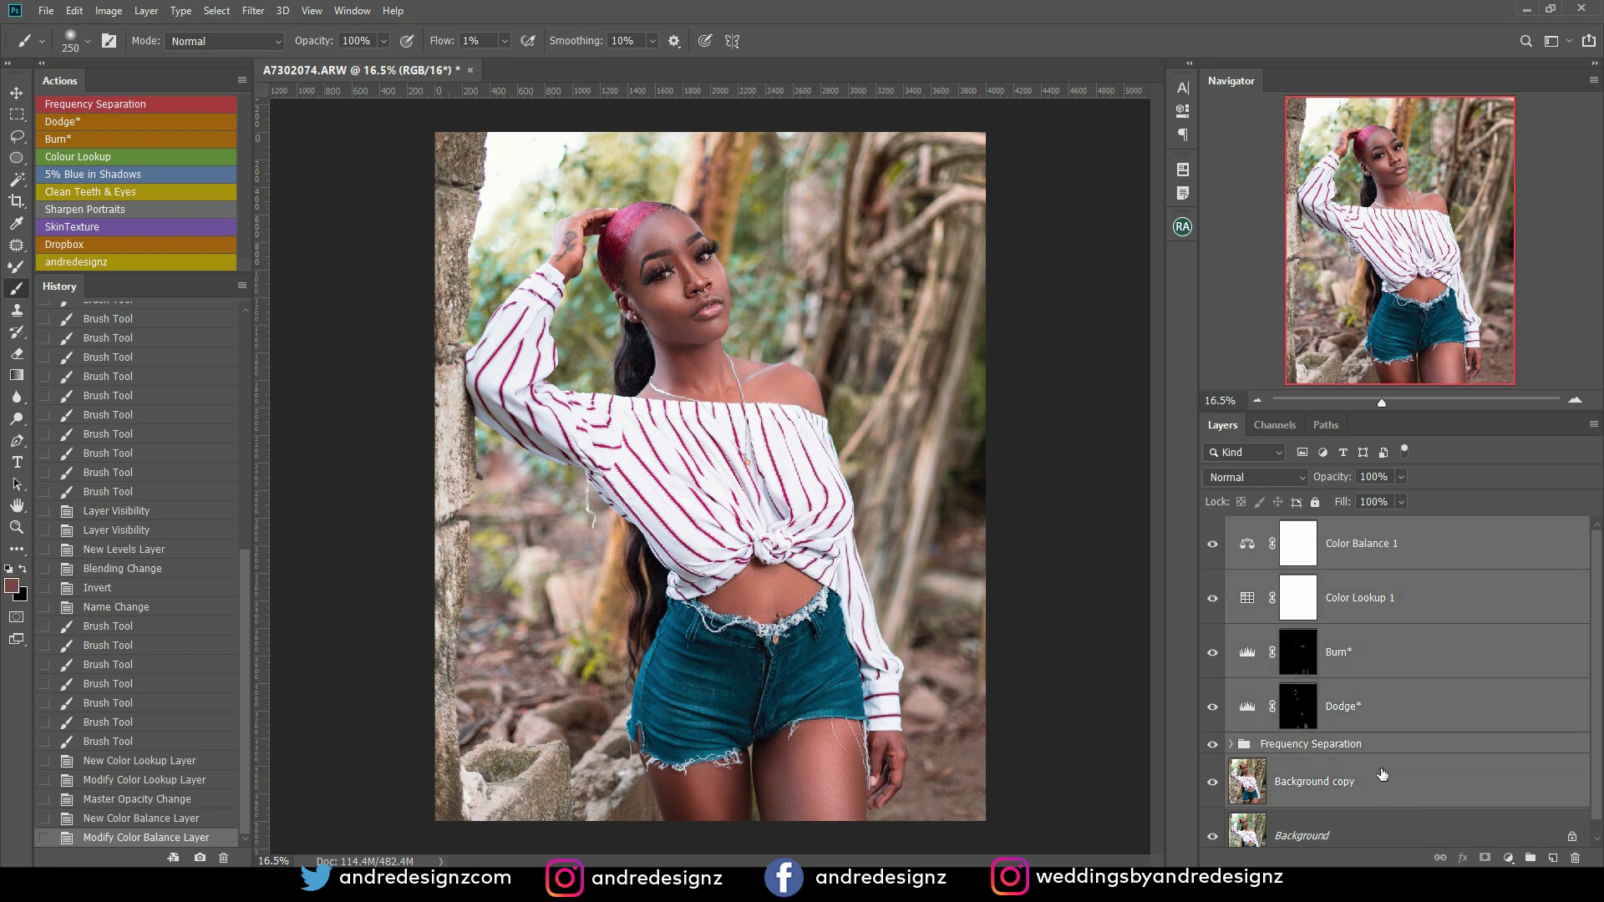
pyautogui.hotkey('ctrl', 'g')
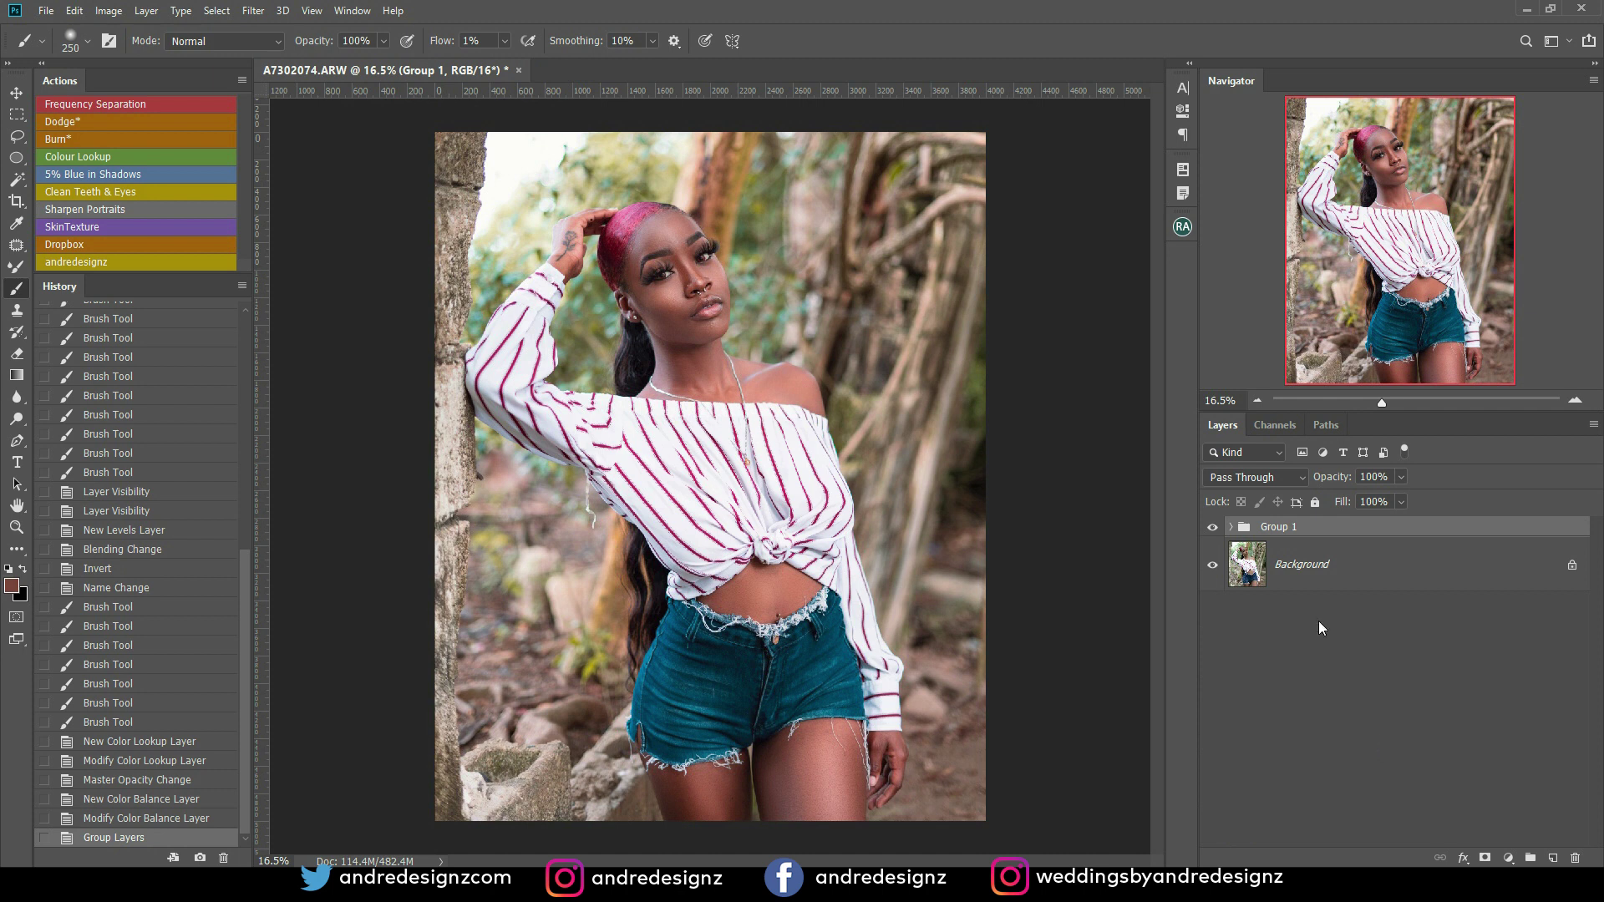
# Step: Compare the portrait before and after retouching by hiding and showing Group 1 twice
pyautogui.click(1212, 529)
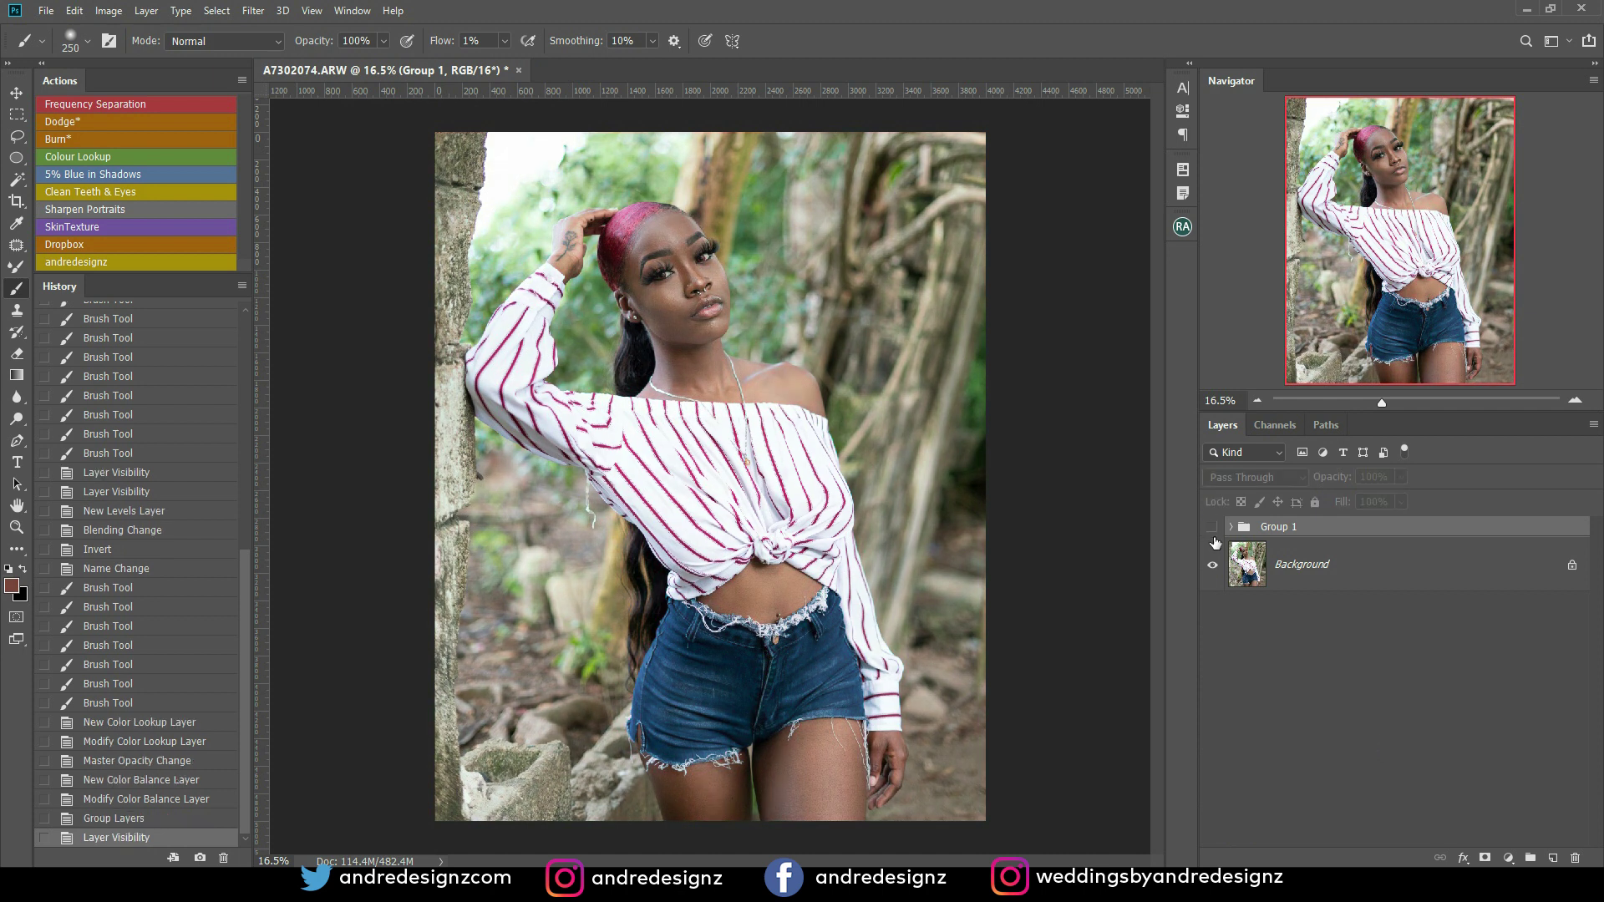
pyautogui.click(1213, 528)
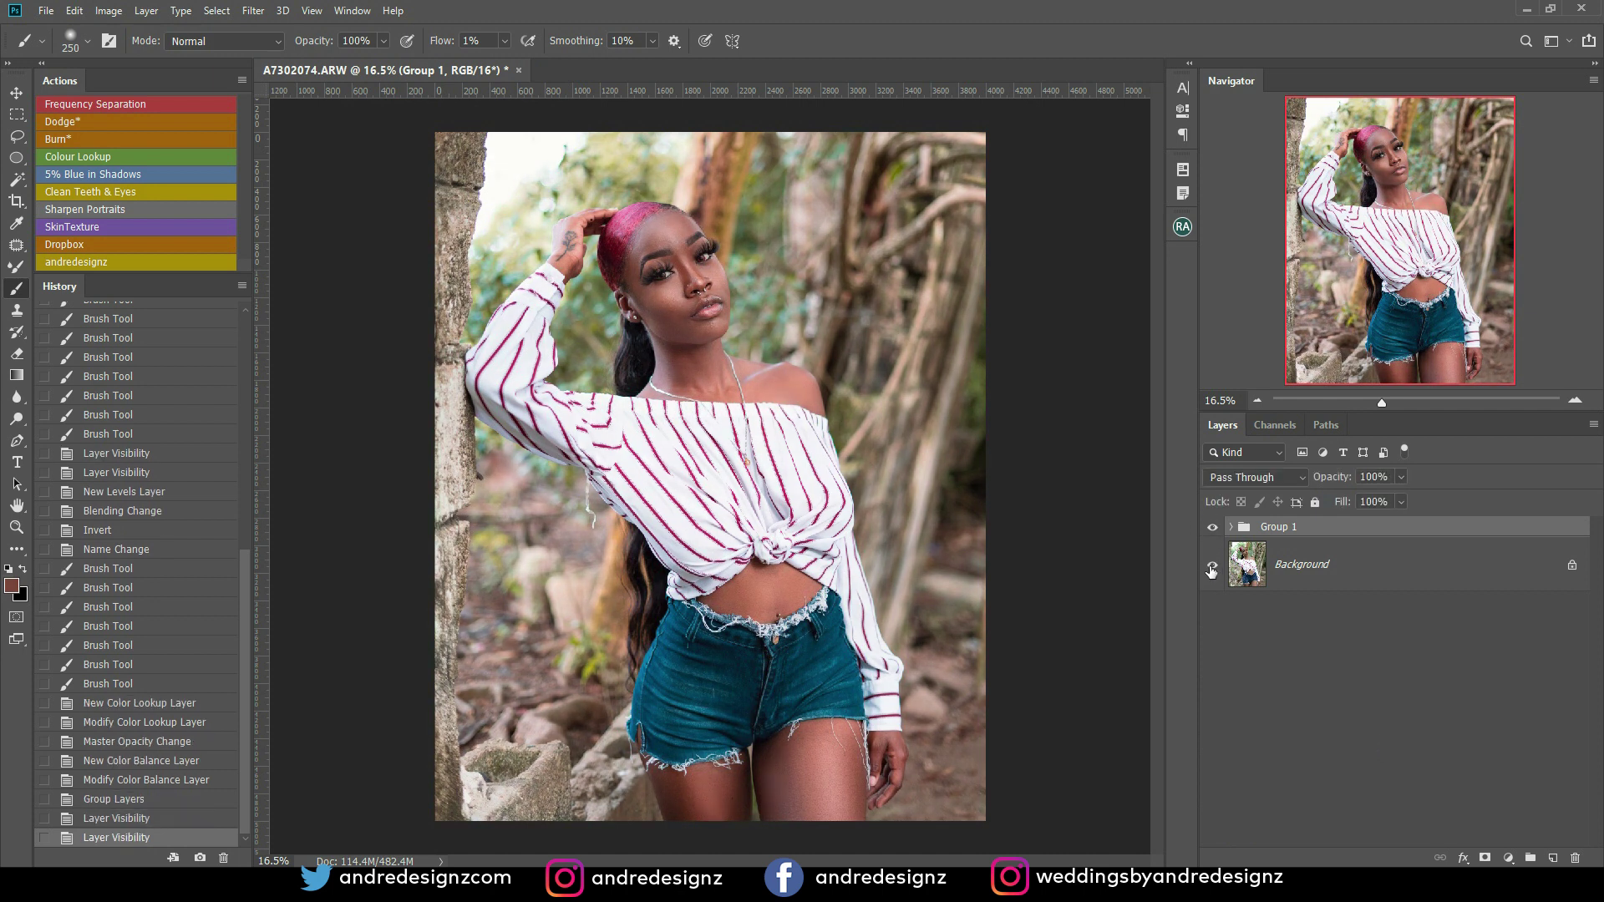
pyautogui.click(1212, 528)
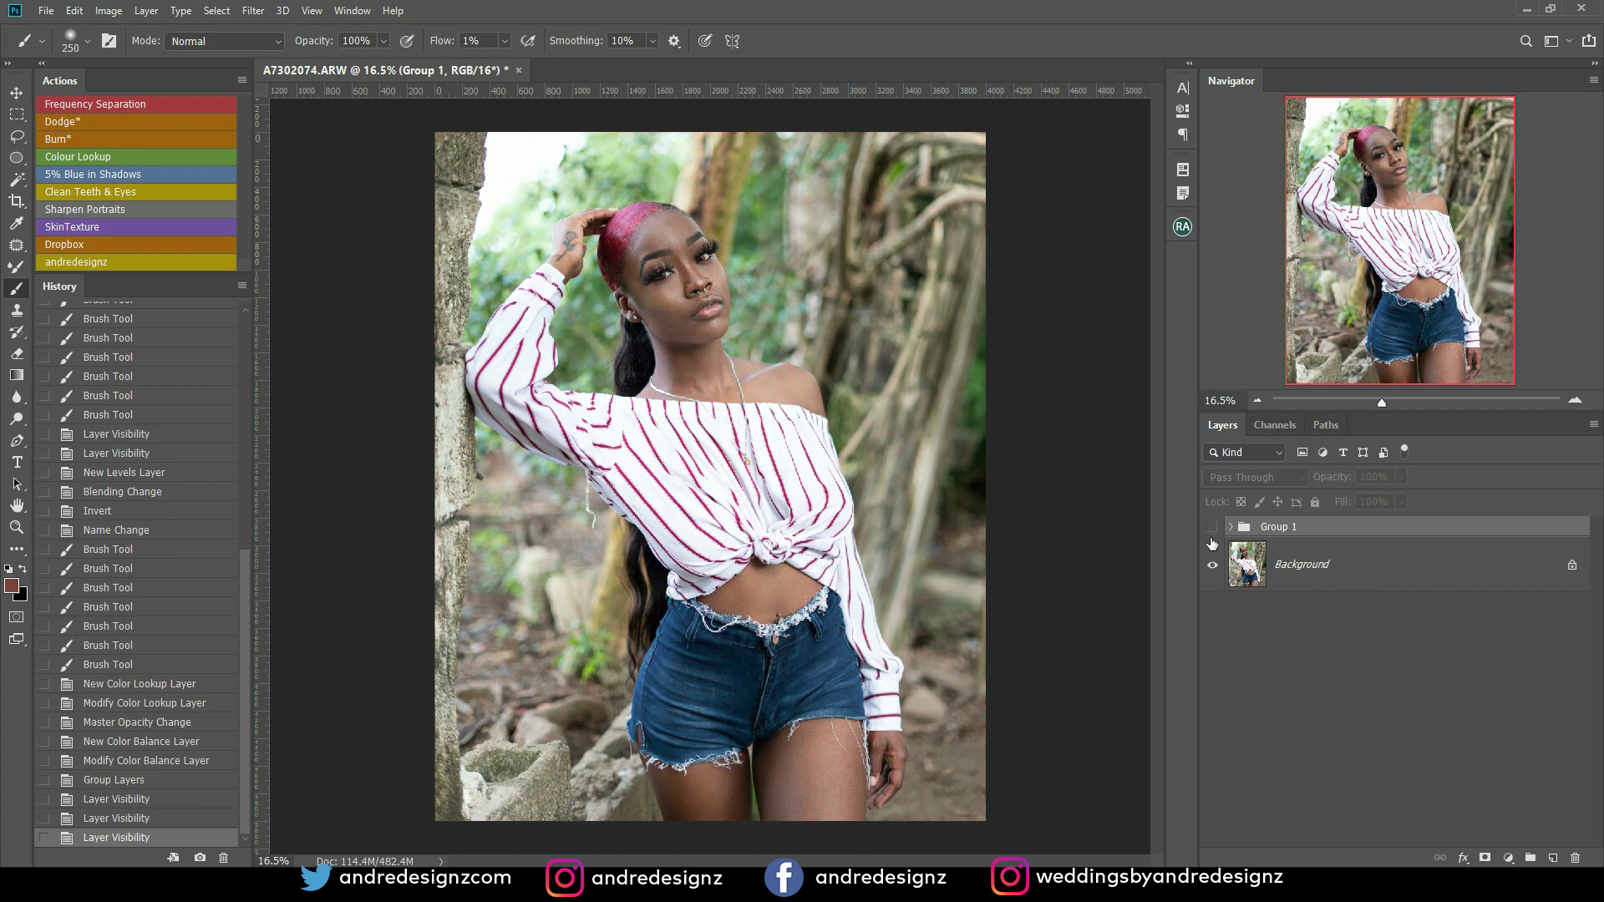
pyautogui.click(1213, 529)
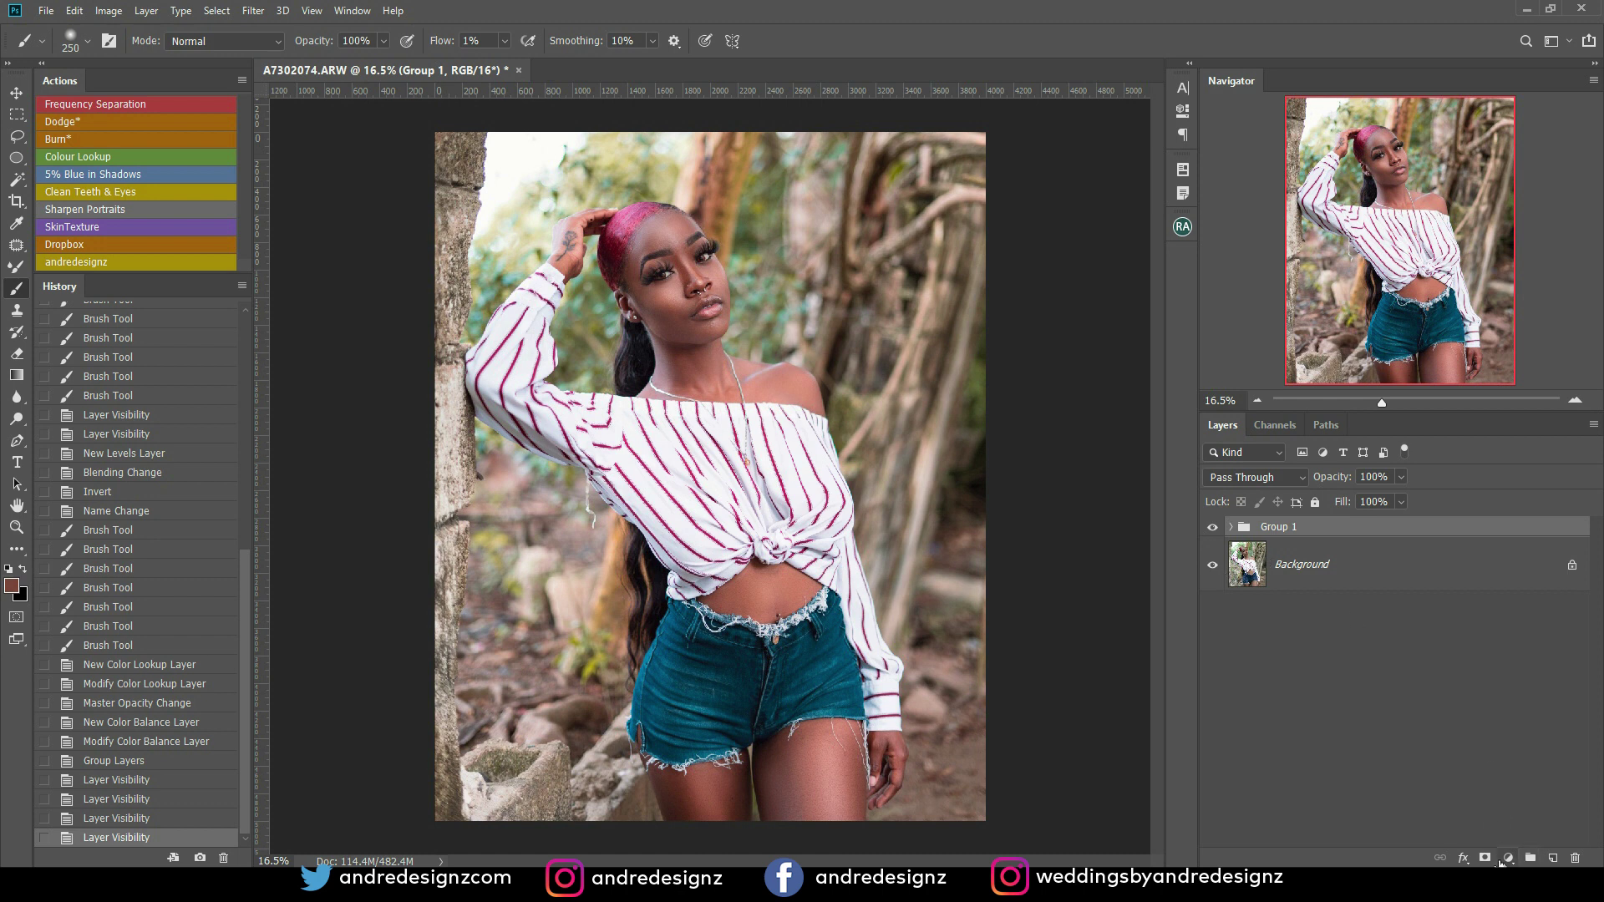
# Step: Try a Curves adjustment layer above Group 1 with the midpoint anchored and the highlights slightly lowered, and delete it
pyautogui.click(1509, 860)
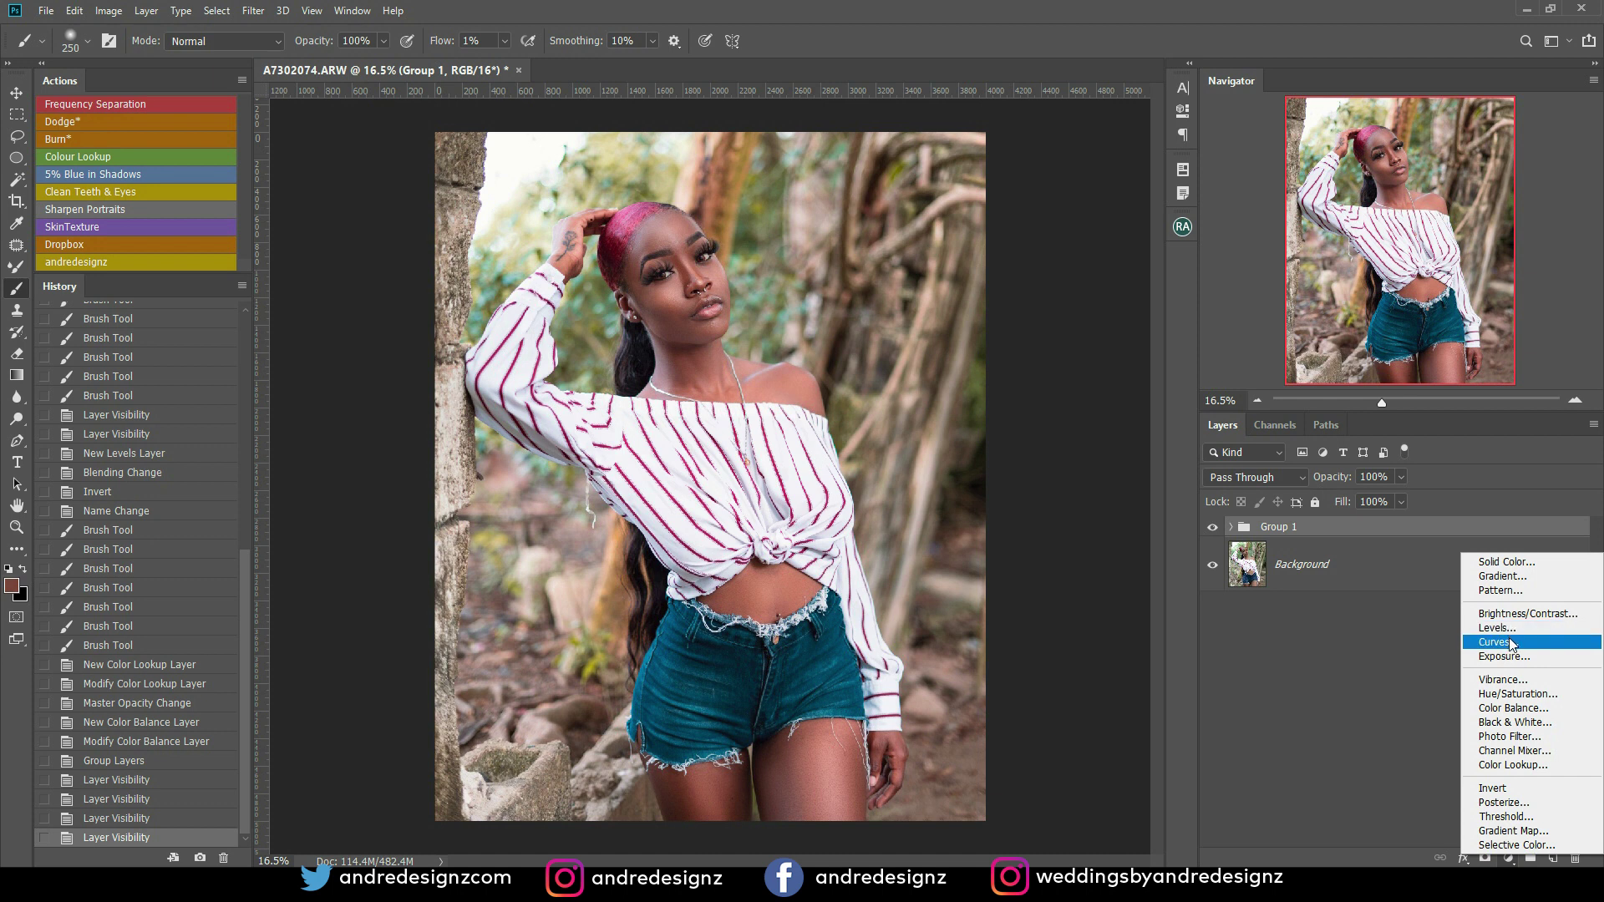
pyautogui.click(1512, 641)
pyautogui.click(1073, 246)
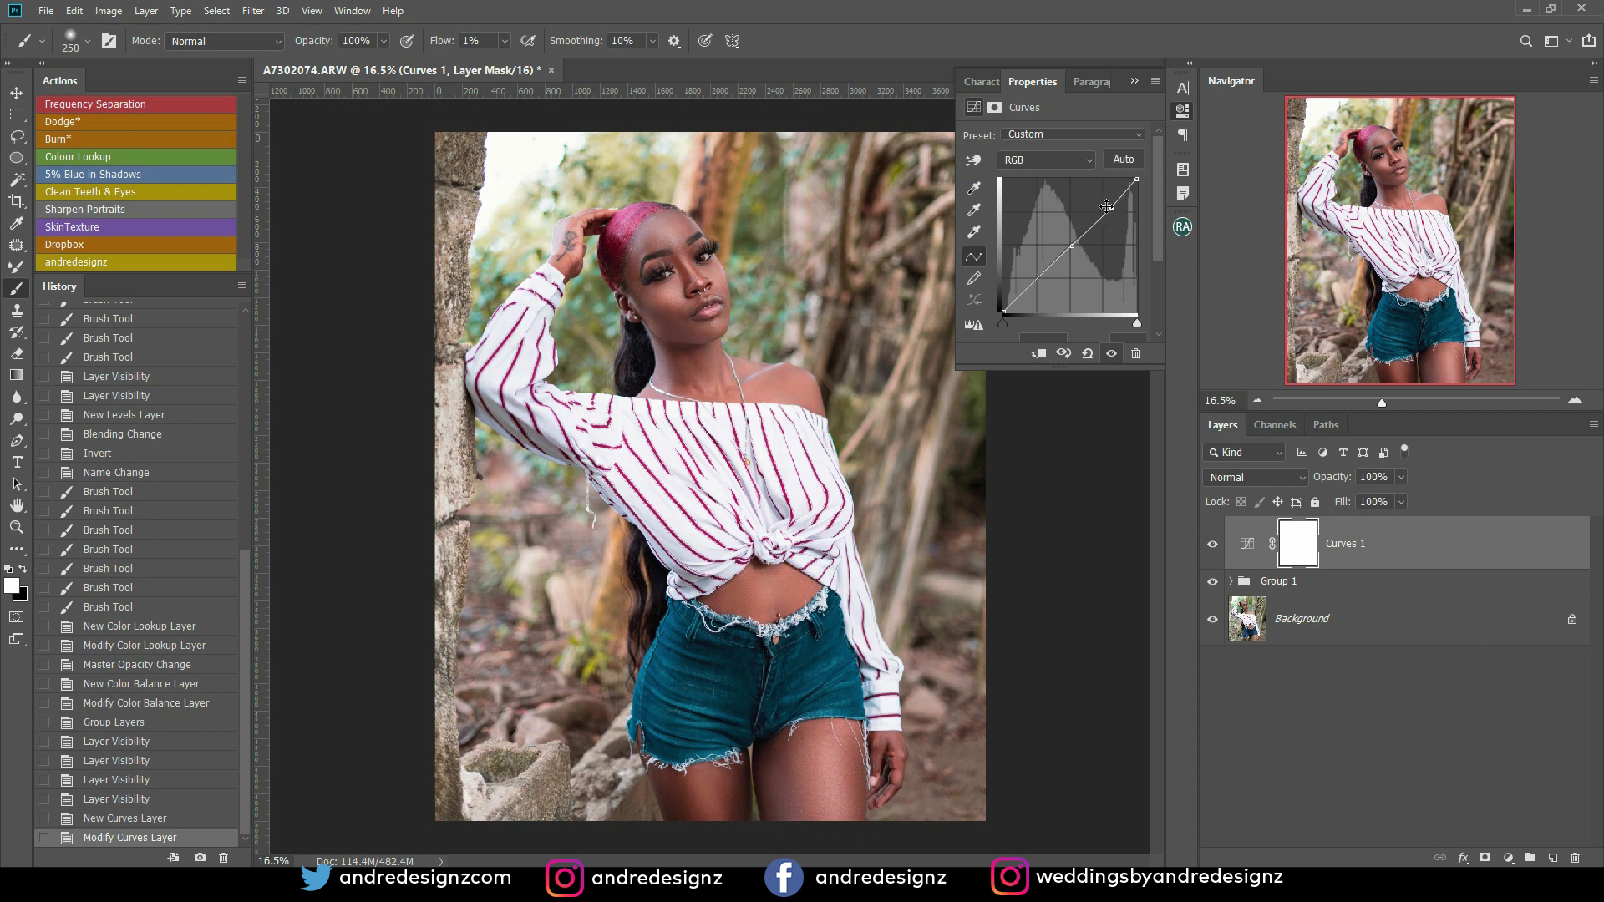
pyautogui.moveTo(1107, 206); pyautogui.dragTo(1111, 211)
pyautogui.click(1112, 354)
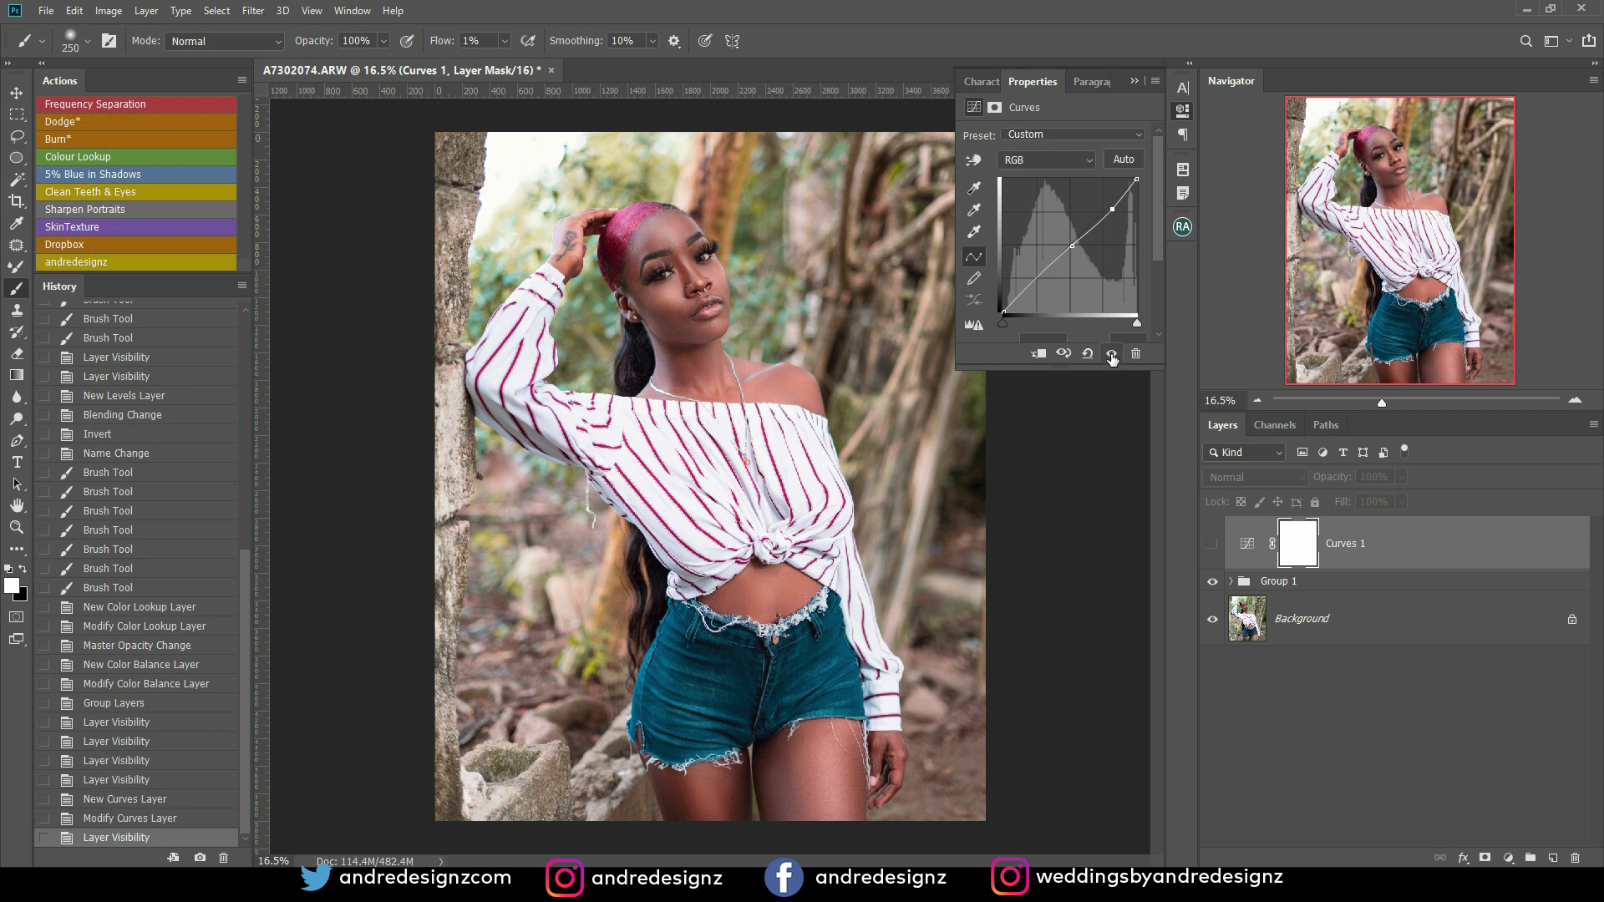
pyautogui.click(1112, 354)
pyautogui.click(1136, 354)
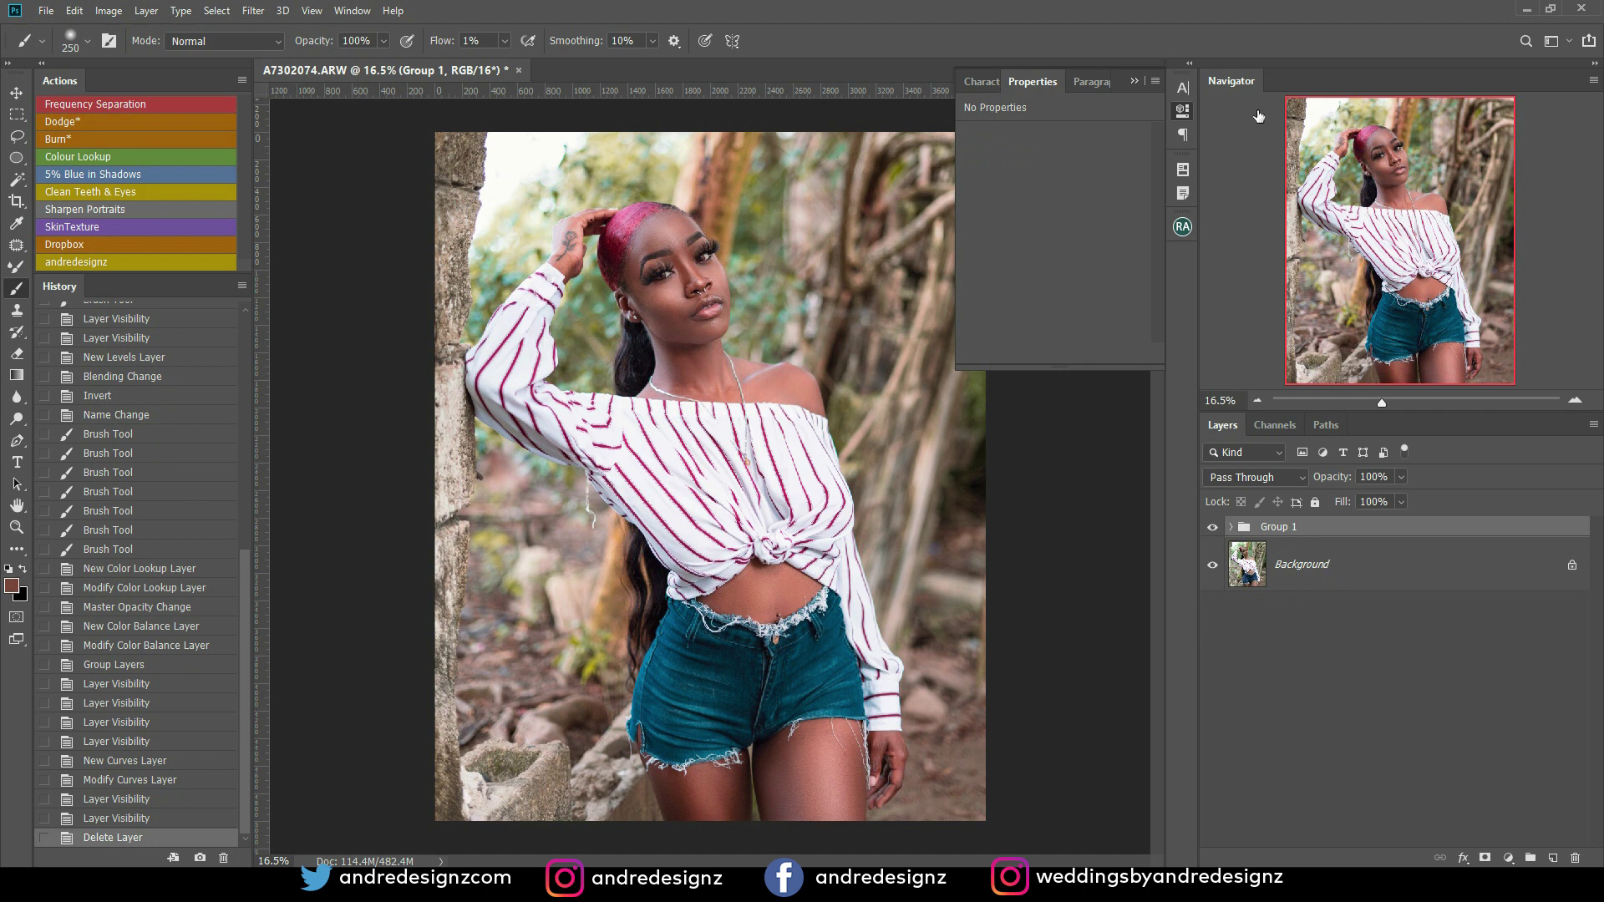
pyautogui.click(1135, 81)
# Step: Duplicate the A7302074.ARW document and dock both the original and the copy as tabbed documents
pyautogui.moveTo(415, 74); pyautogui.dragTo(483, 122)
pyautogui.rightClick(484, 123)
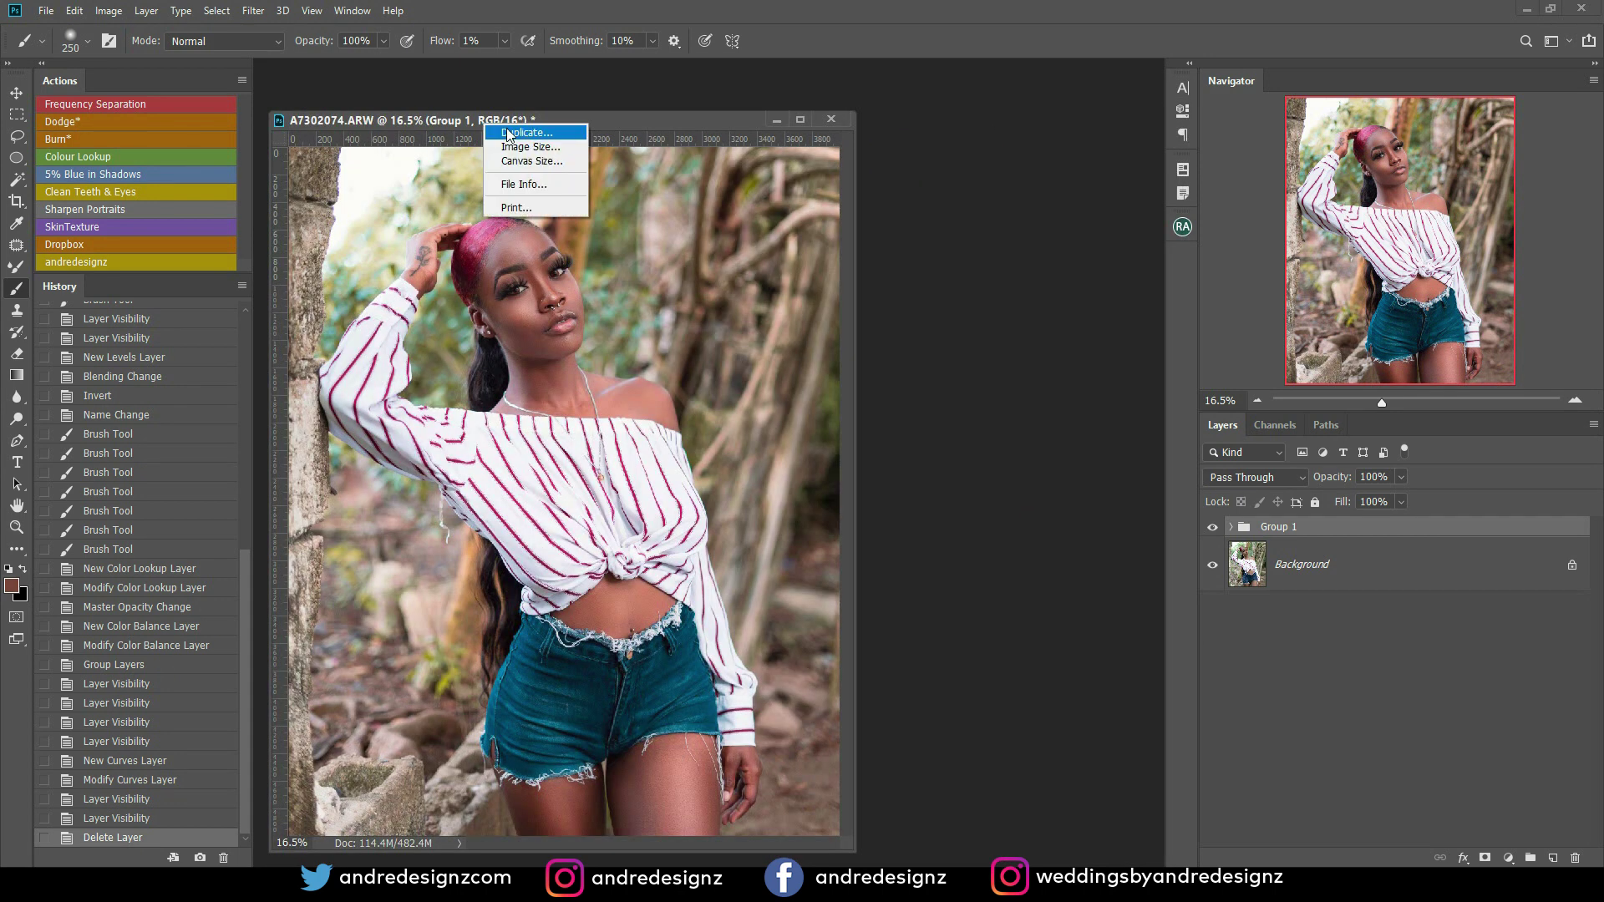
pyautogui.click(518, 132)
pyautogui.click(930, 269)
pyautogui.moveTo(640, 98)
pyautogui.mouseDown()
pyautogui.moveTo(645, 74)
pyautogui.moveTo(590, 104)
pyautogui.moveTo(610, 127)
pyautogui.moveTo(629, 106)
pyautogui.mouseUp()
pyautogui.moveTo(459, 102); pyautogui.dragTo(460, 60)
pyautogui.moveTo(675, 104); pyautogui.dragTo(674, 69)
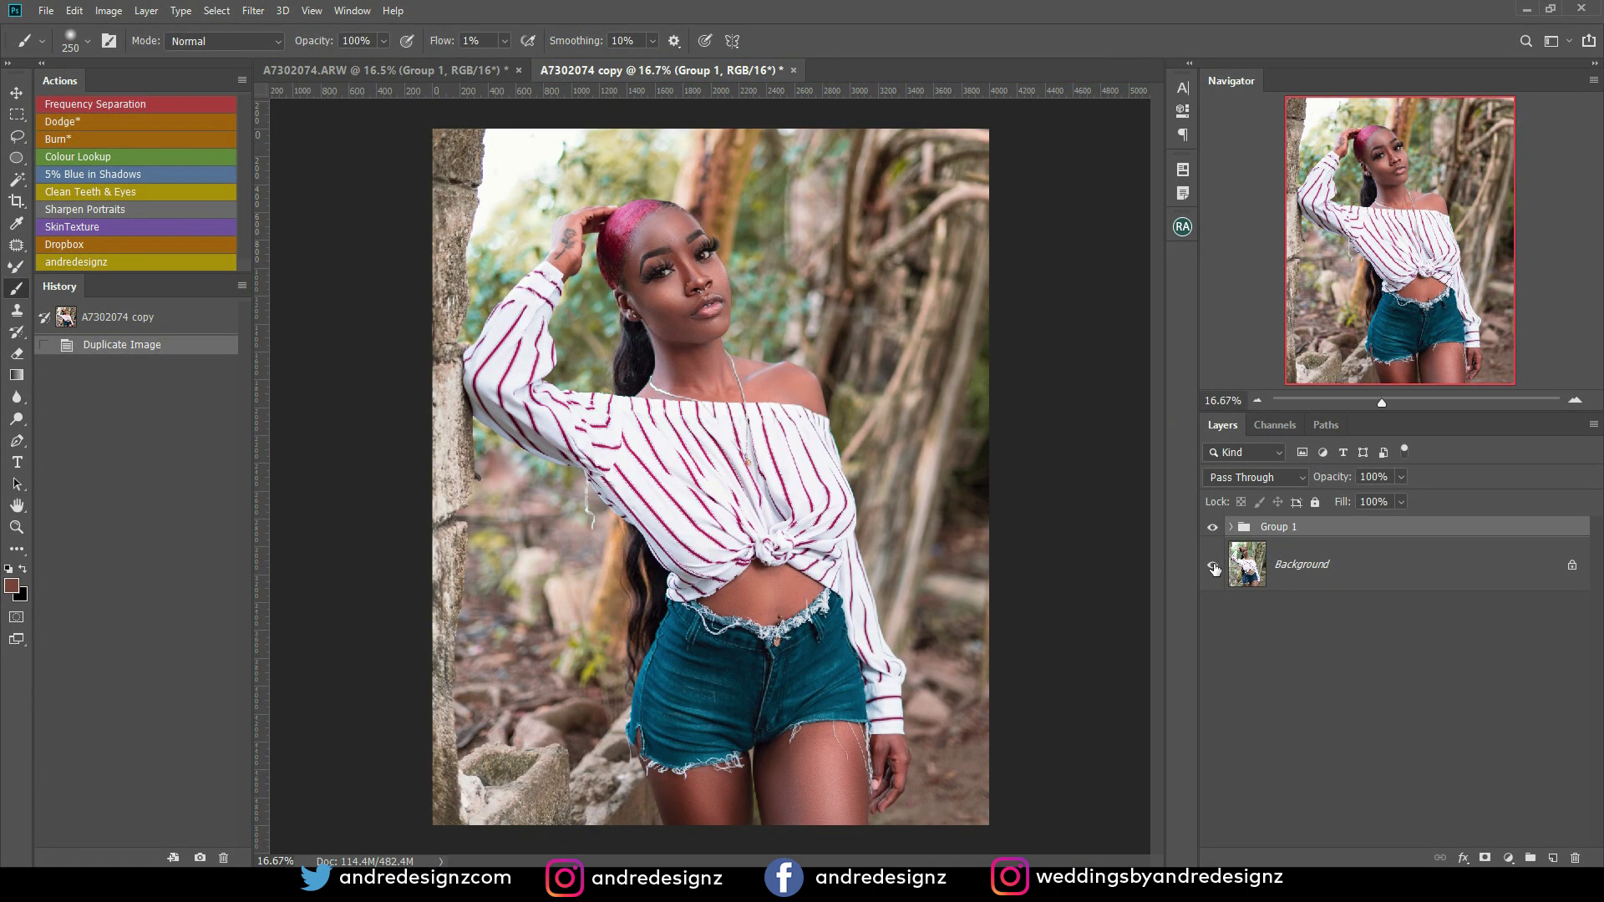
# Step: Hide Group 1 in A7302074.ARW and arrange it beside the copy in a 2-up Vertical layout with the Navigator and Layers panels collapsed
pyautogui.click(377, 72)
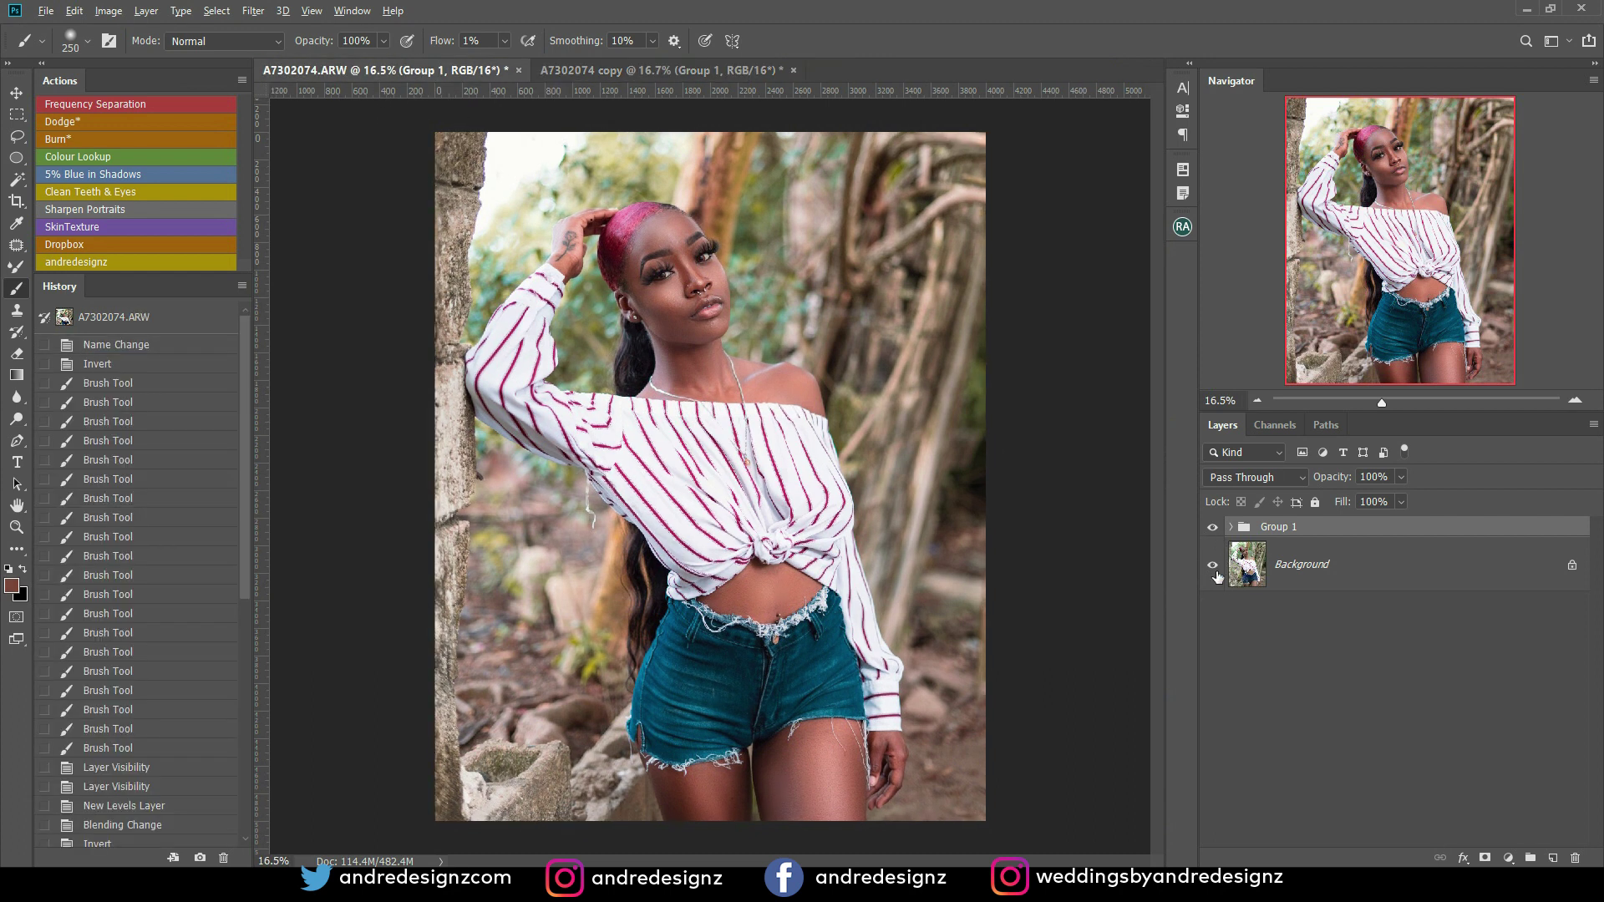
pyautogui.click(1212, 528)
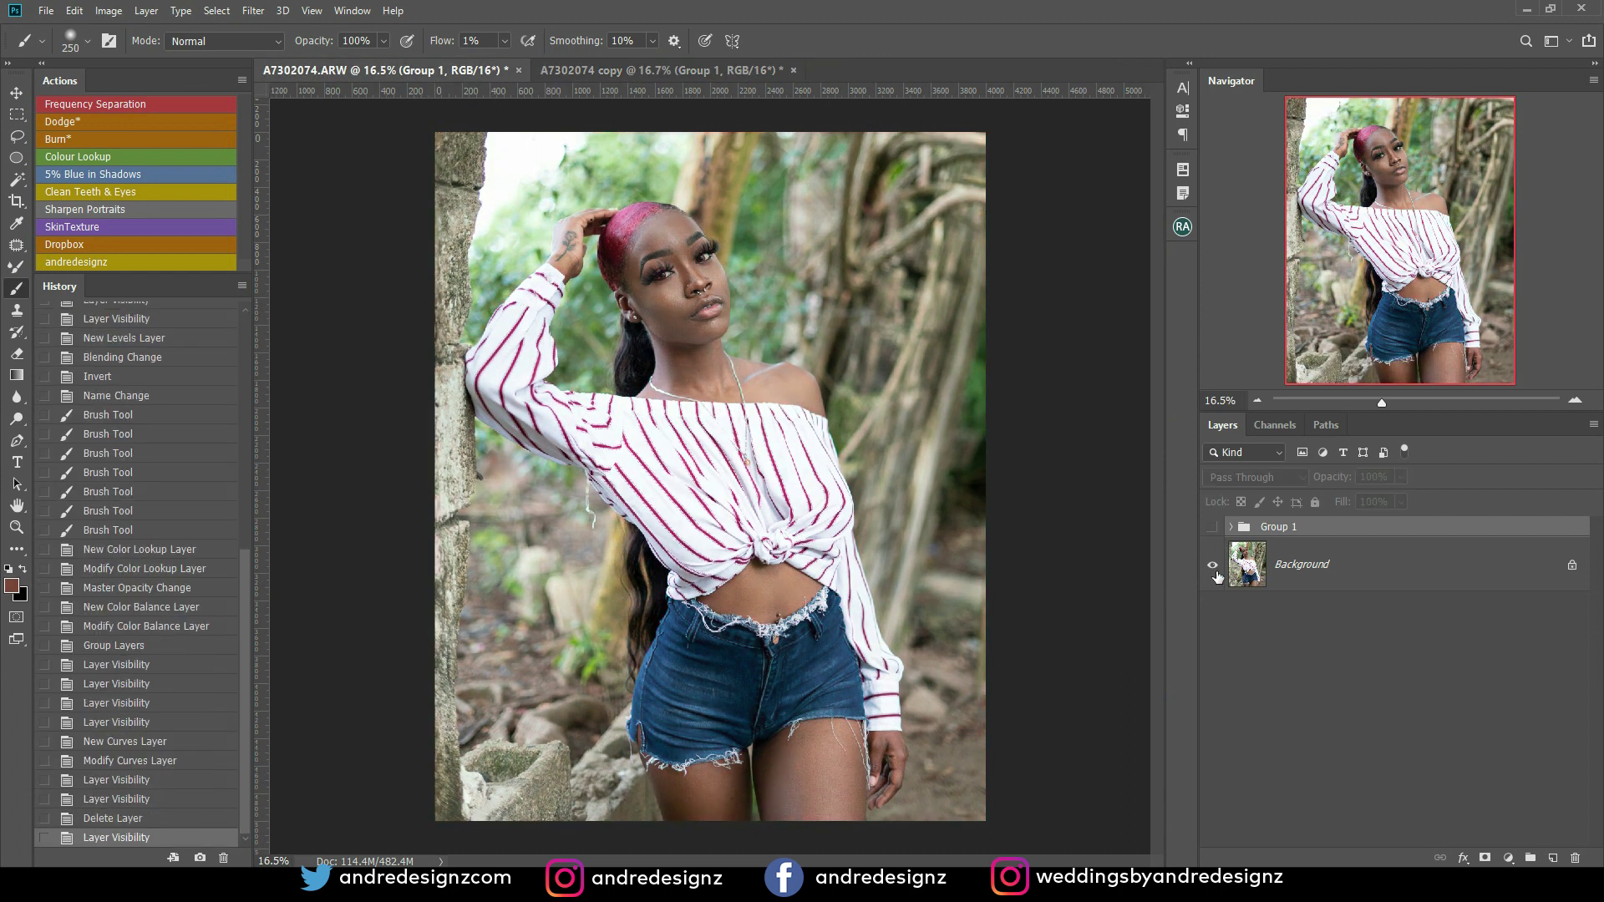
pyautogui.click(254, 11)
pyautogui.moveTo(352, 11)
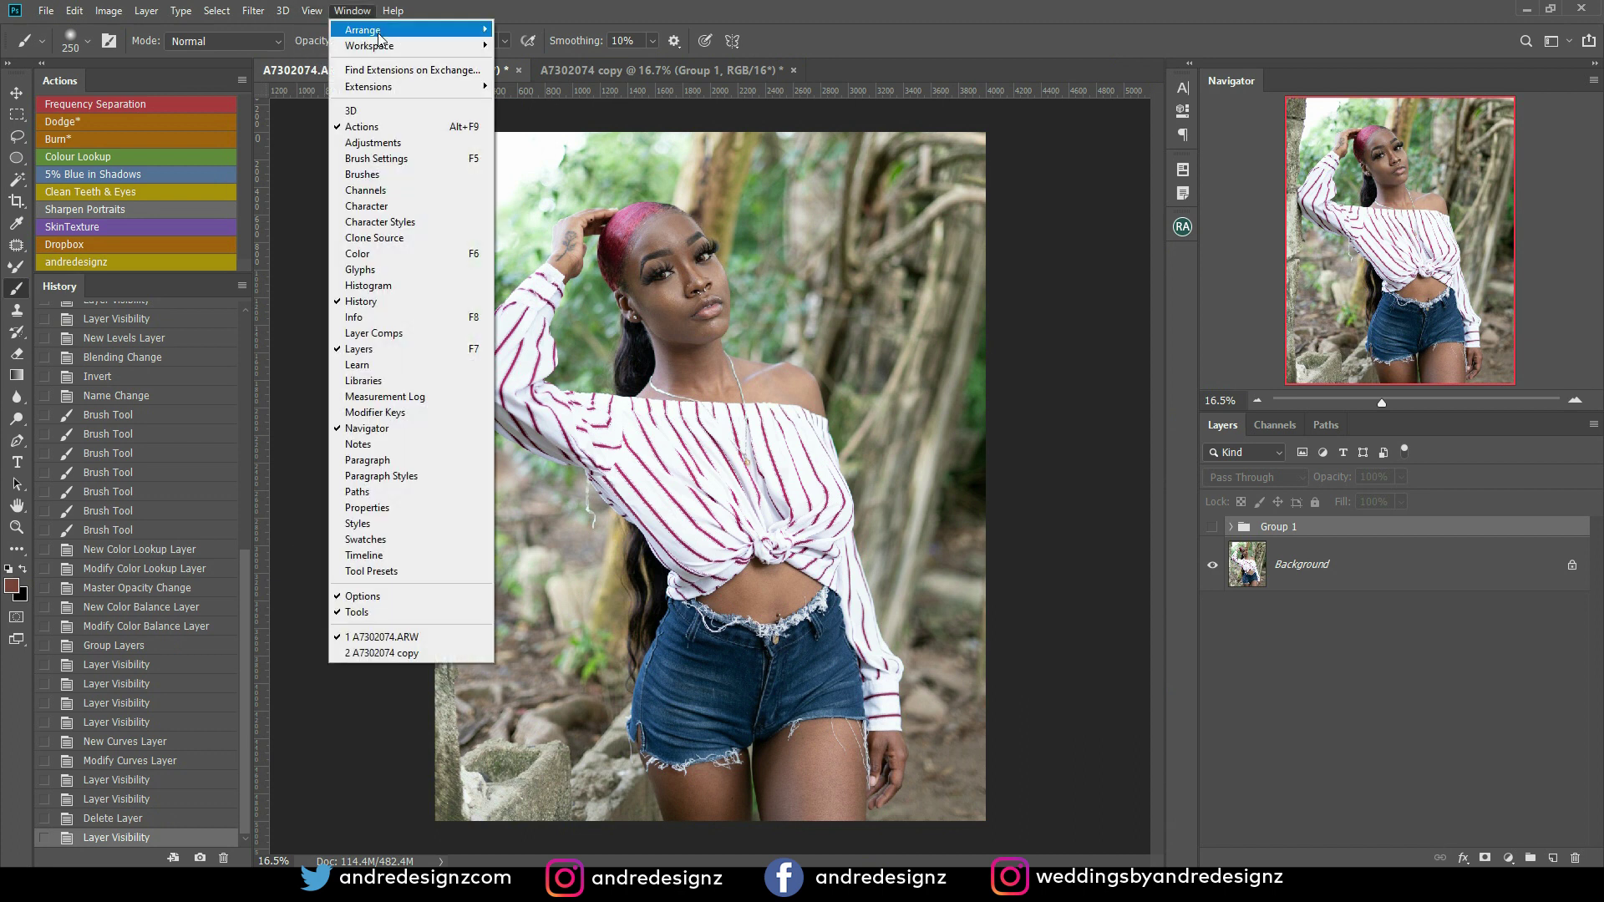
pyautogui.moveTo(468, 34)
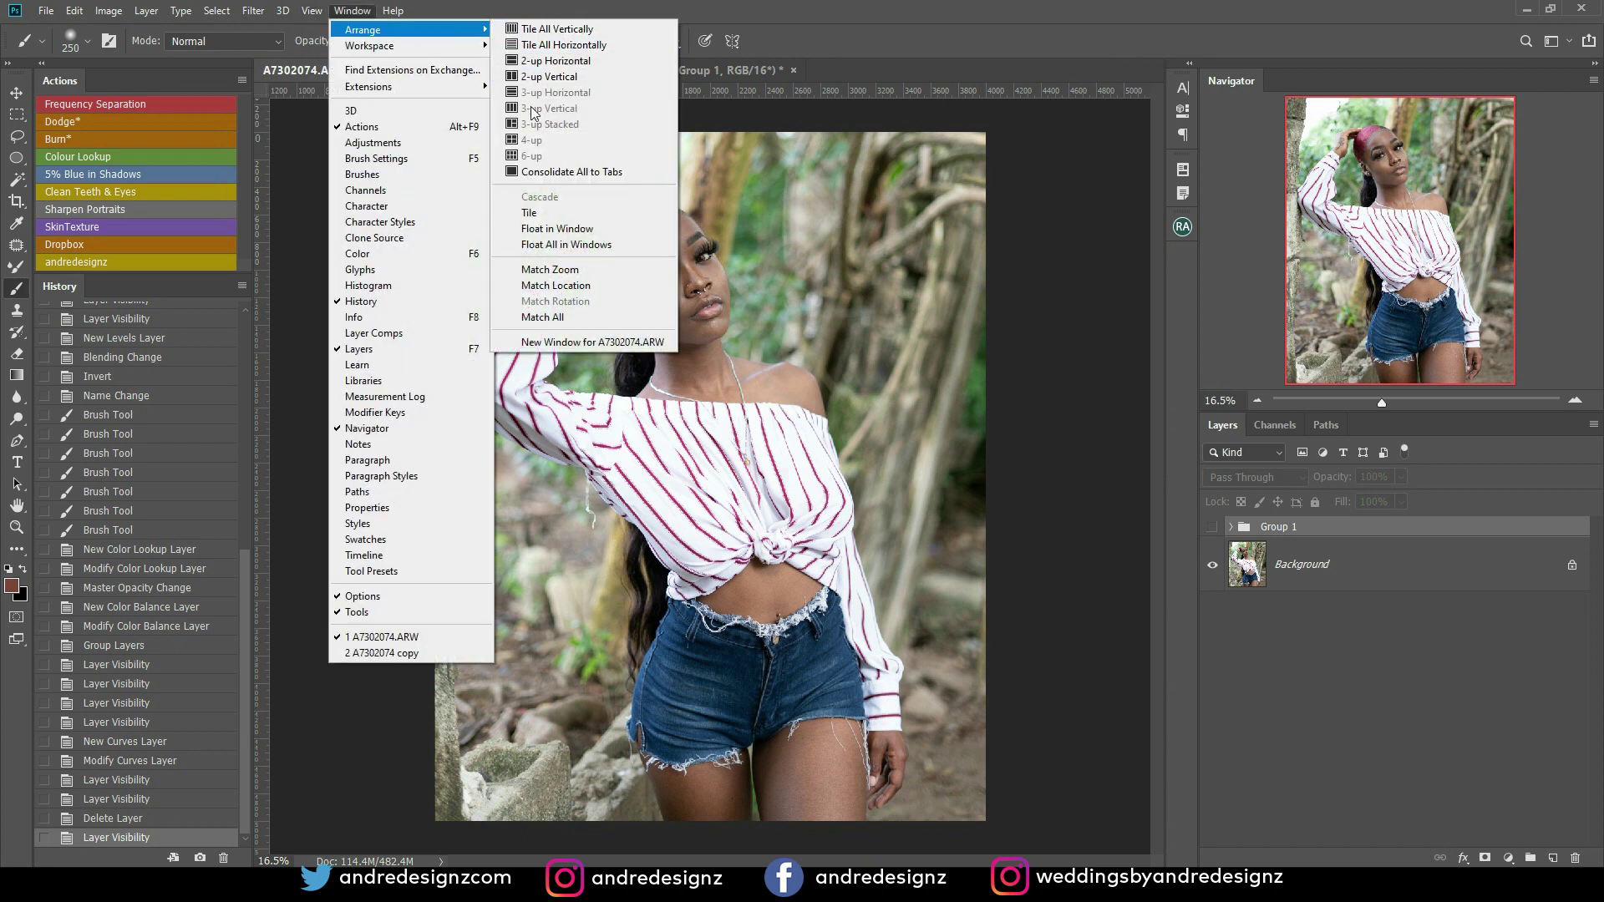
pyautogui.click(543, 79)
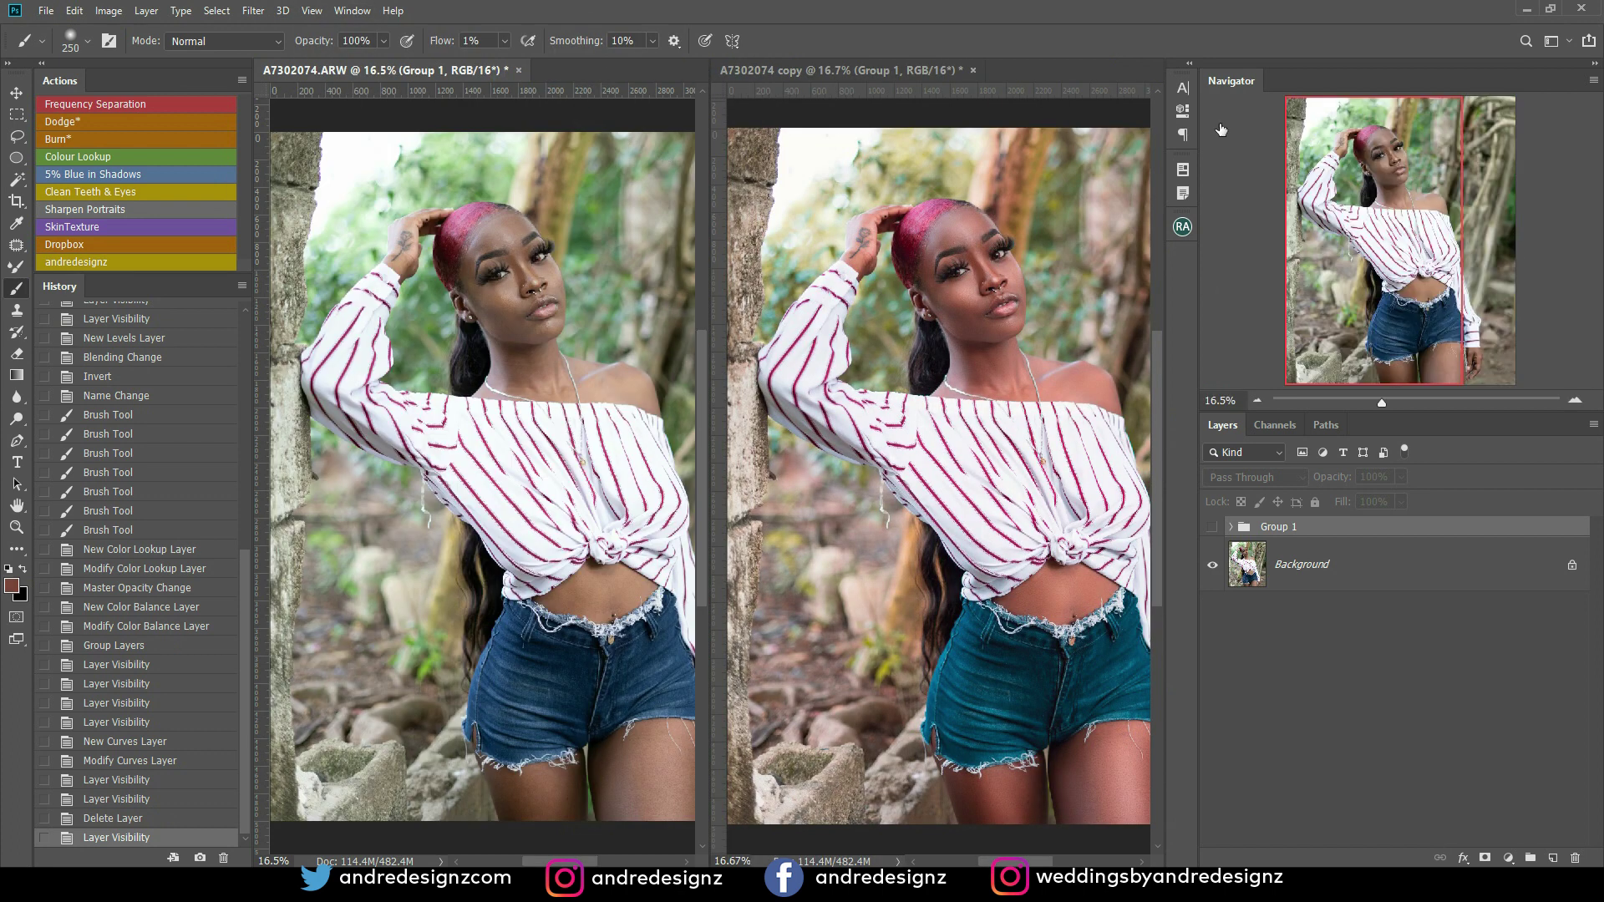
pyautogui.click(1593, 66)
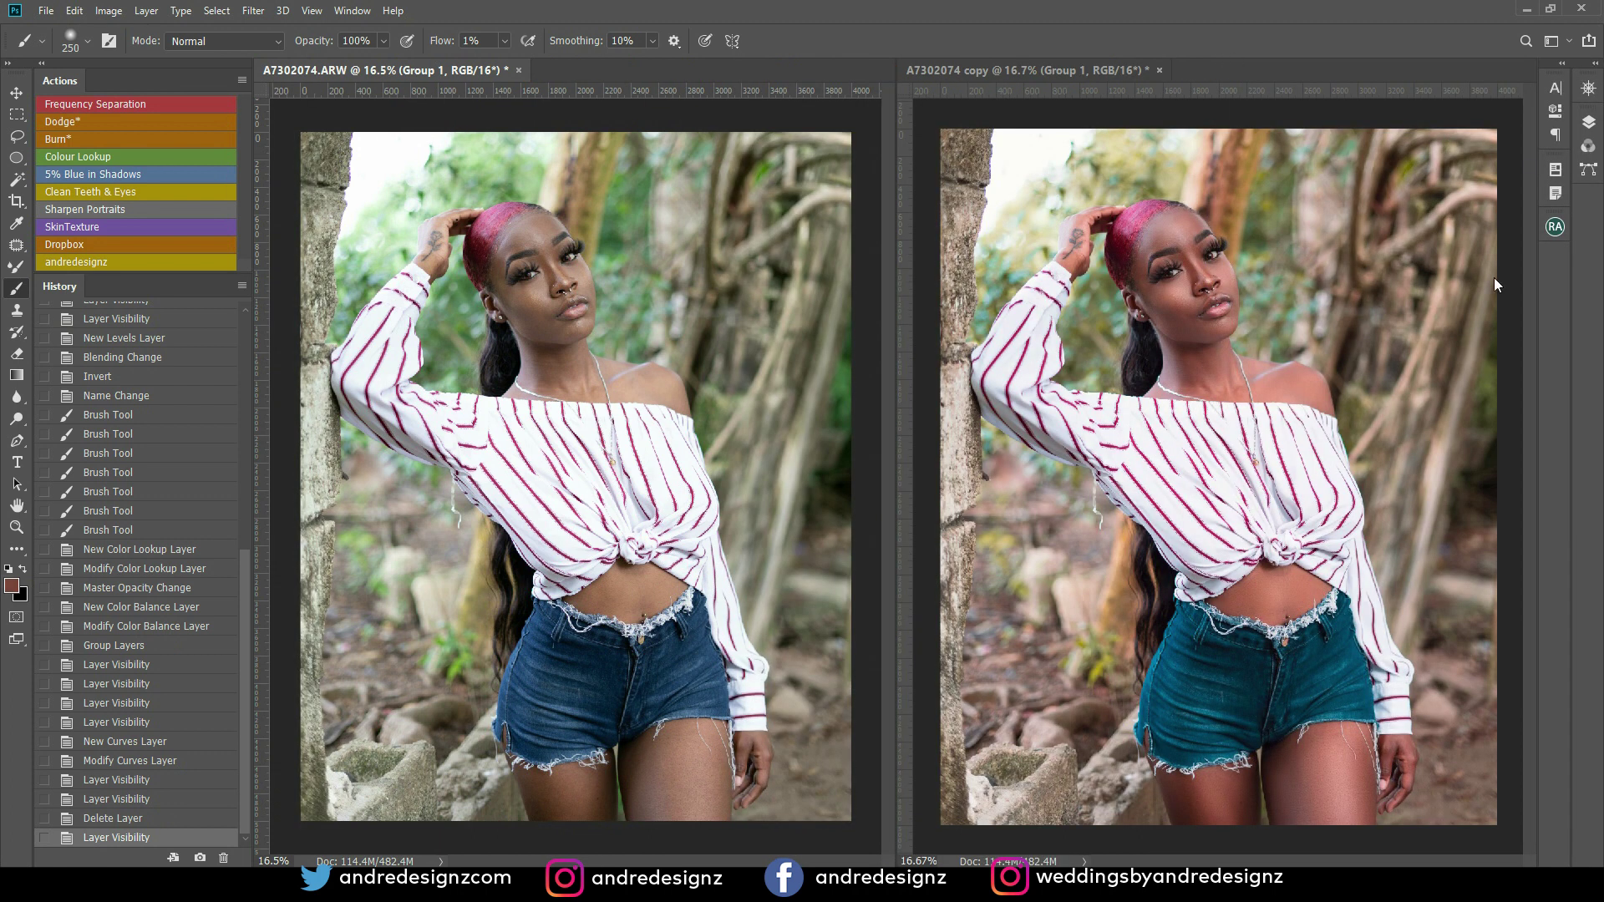